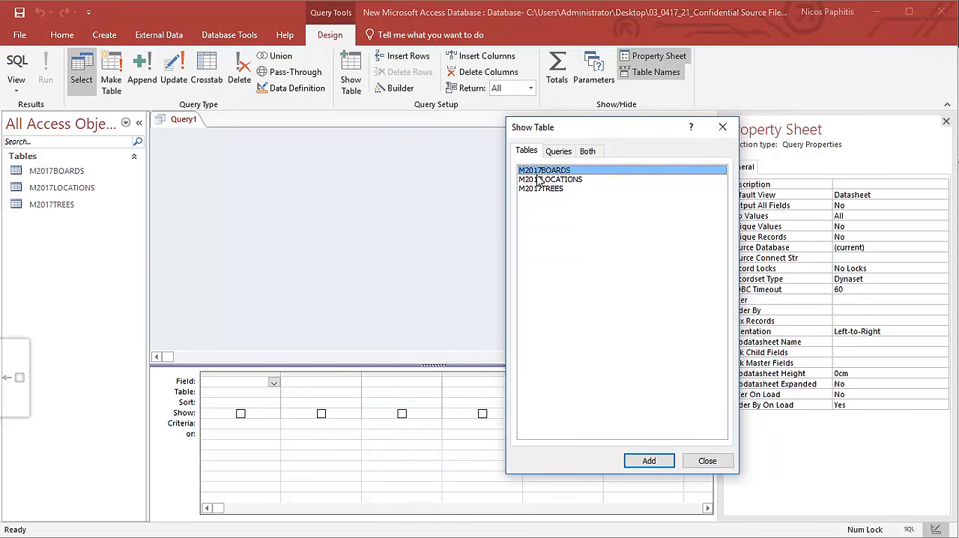
# Add the tables M2017BOARDS, M2017LOCATIONS and M2017TREES to the new query and close the table chooser.
pyautogui.doubleClick(549, 170)
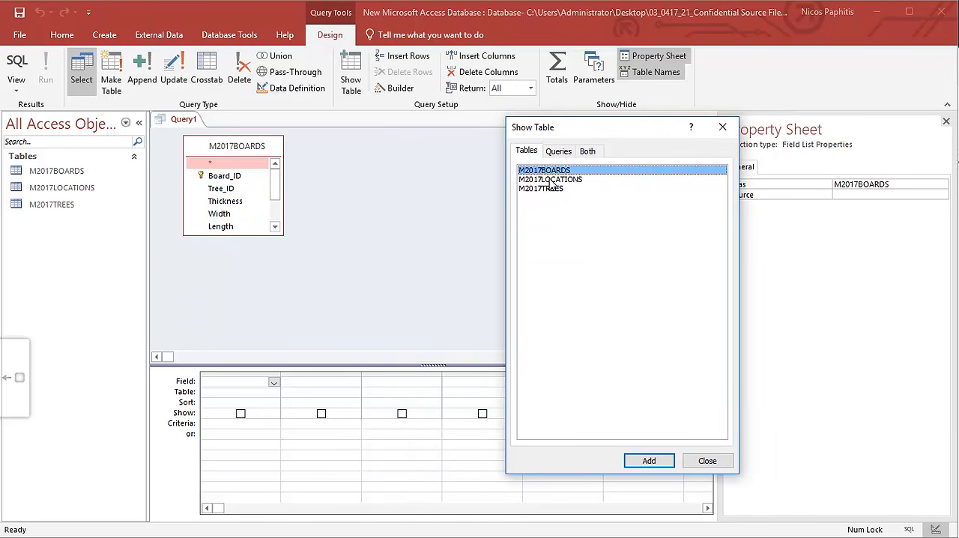
pyautogui.doubleClick(553, 180)
pyautogui.click(552, 189)
pyautogui.doubleClick(552, 189)
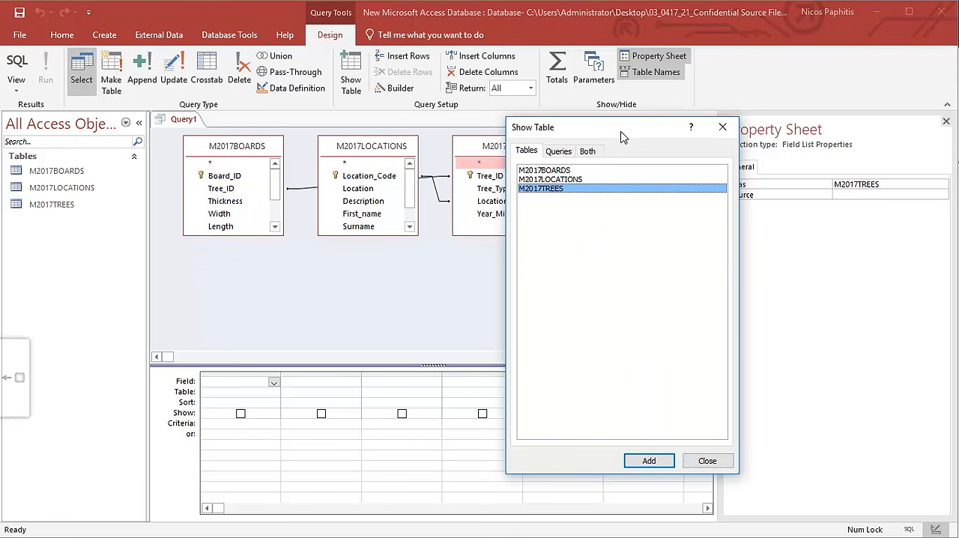
pyautogui.click(705, 454)
# Move the M2017LOCATIONS field list below the join line and enlarge the table field lists to show all their fields.
pyautogui.moveTo(379, 152); pyautogui.dragTo(372, 215)
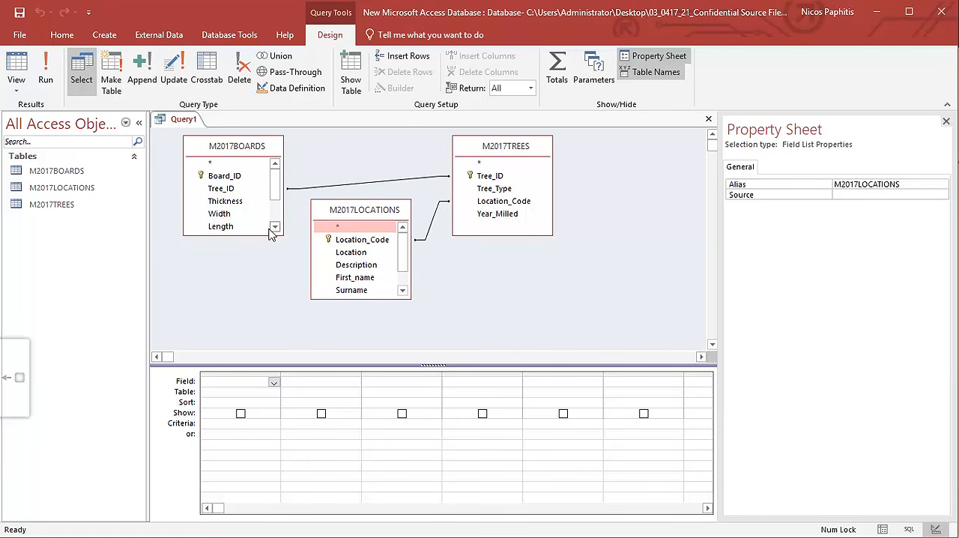
pyautogui.moveTo(259, 235); pyautogui.dragTo(260, 297)
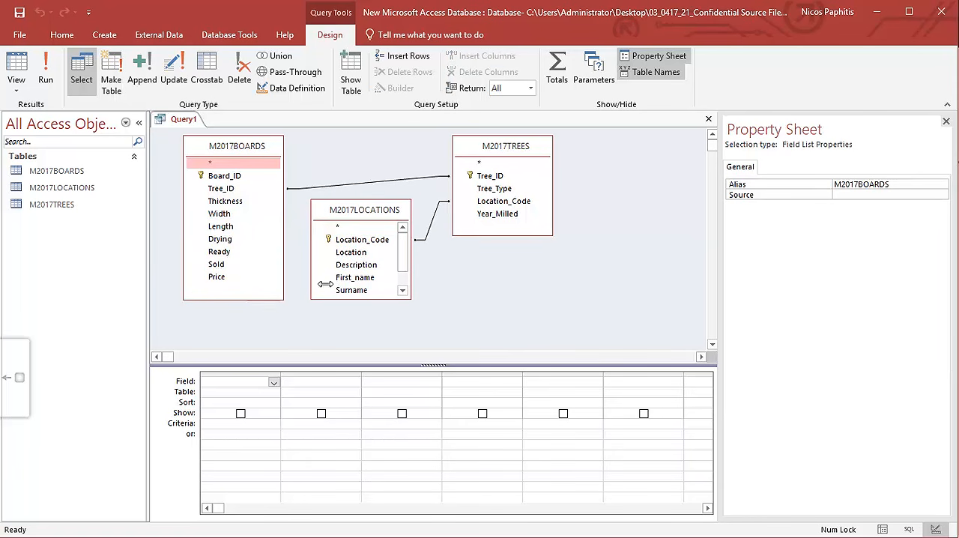
pyautogui.moveTo(497, 236)
pyautogui.mouseDown()
pyautogui.moveTo(497, 285)
pyautogui.moveTo(494, 237)
pyautogui.mouseUp()
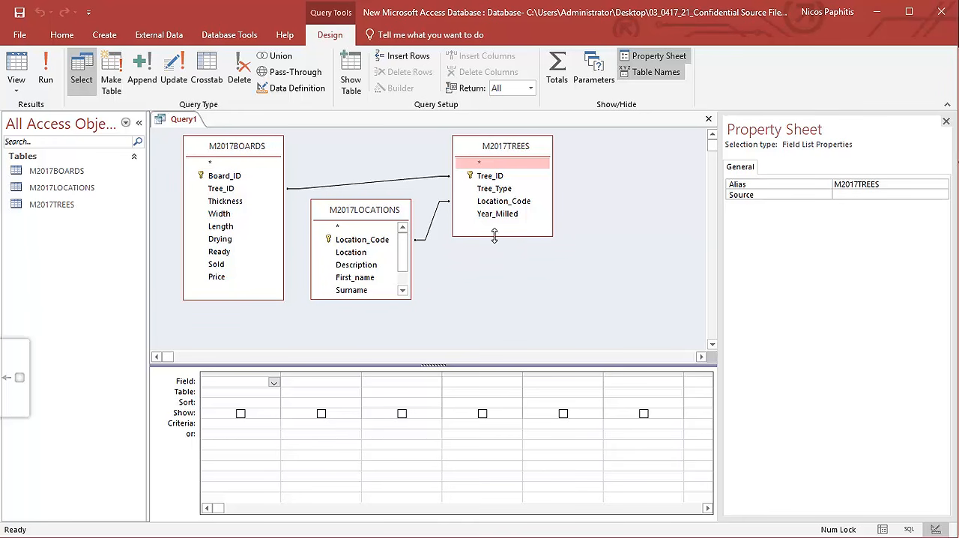
pyautogui.moveTo(342, 301); pyautogui.dragTo(349, 333)
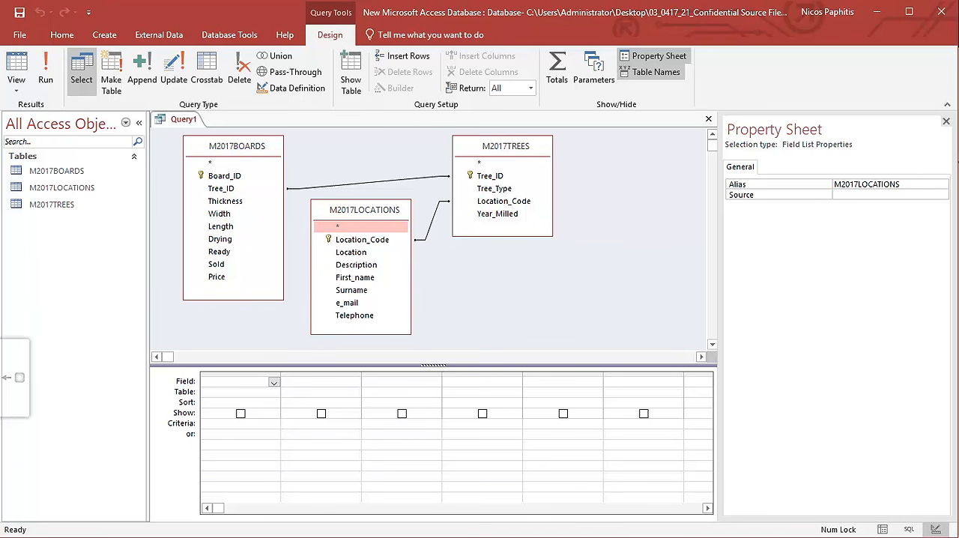
# Highlight "milled" in task 30 of the PDF 0417_m17_qp_21, and add Year_Milled from M2017TREES to the Access query.
pyautogui.hotkey('alt', 'Tab')
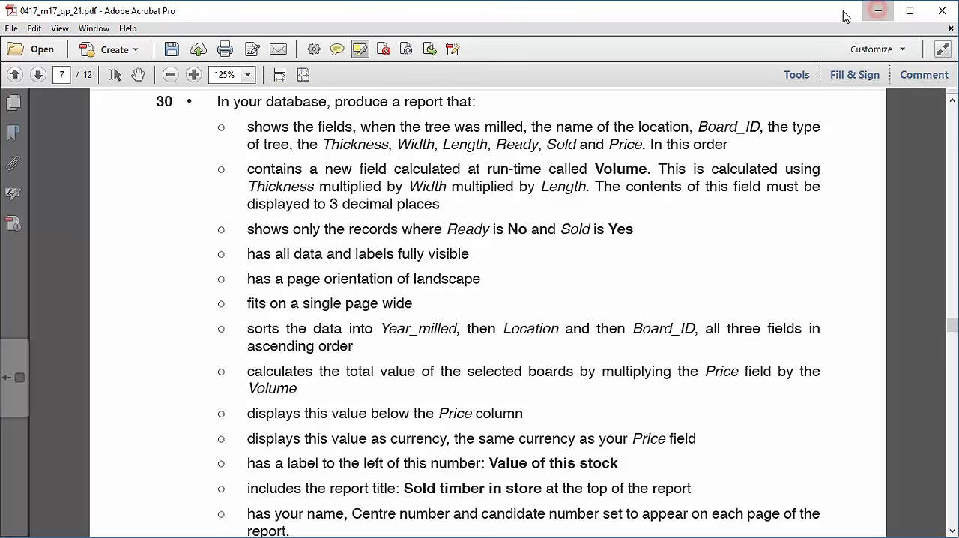
pyautogui.click(879, 11)
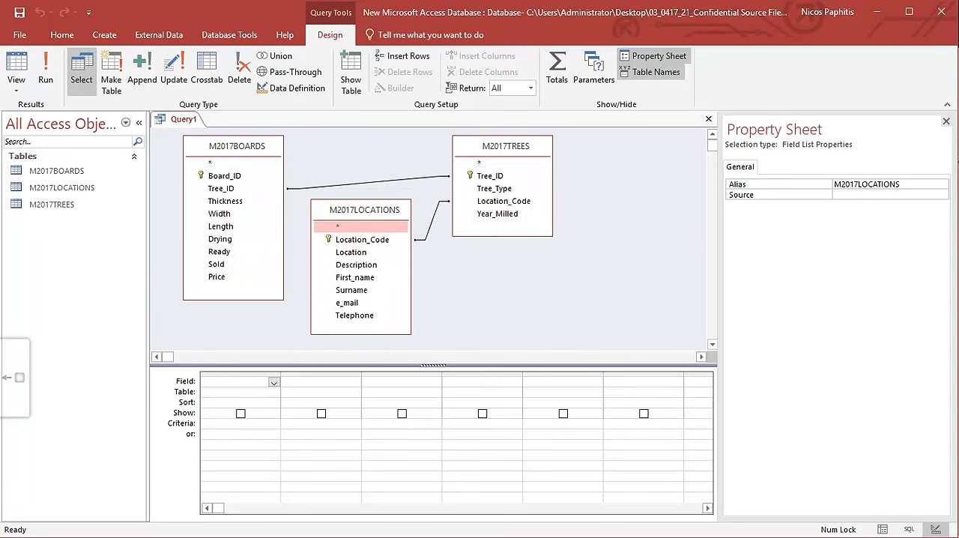
pyautogui.click(393, 537)
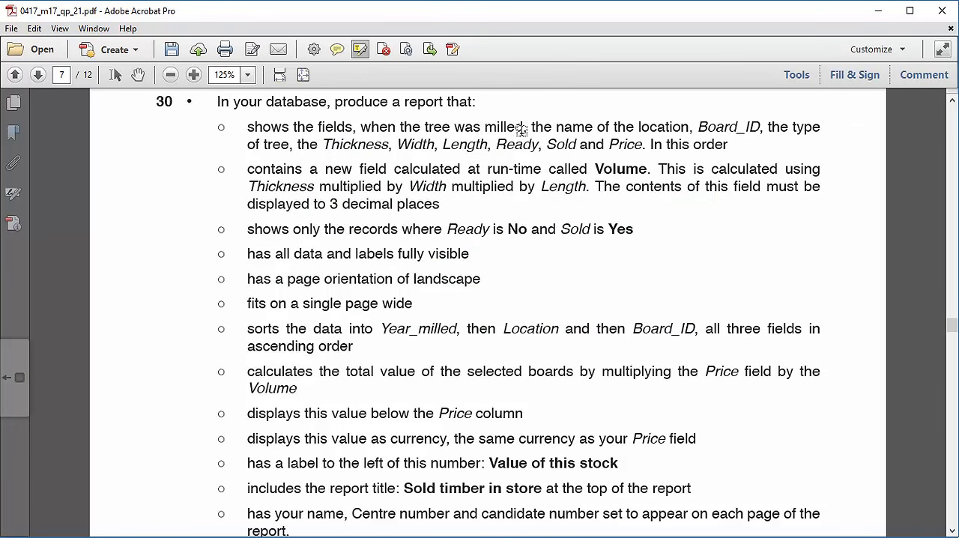
pyautogui.moveTo(525, 128); pyautogui.dragTo(482, 127)
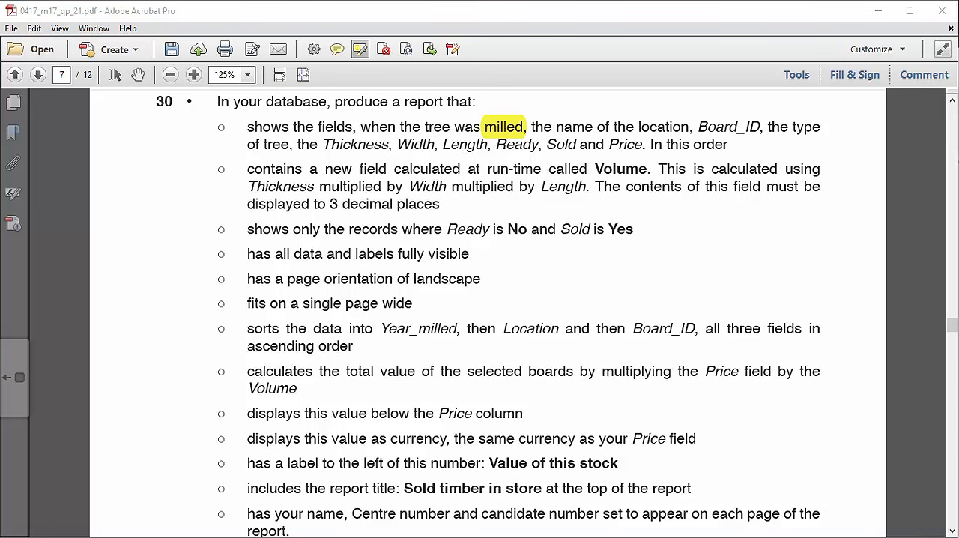
pyautogui.hotkey('alt', 'Tab')
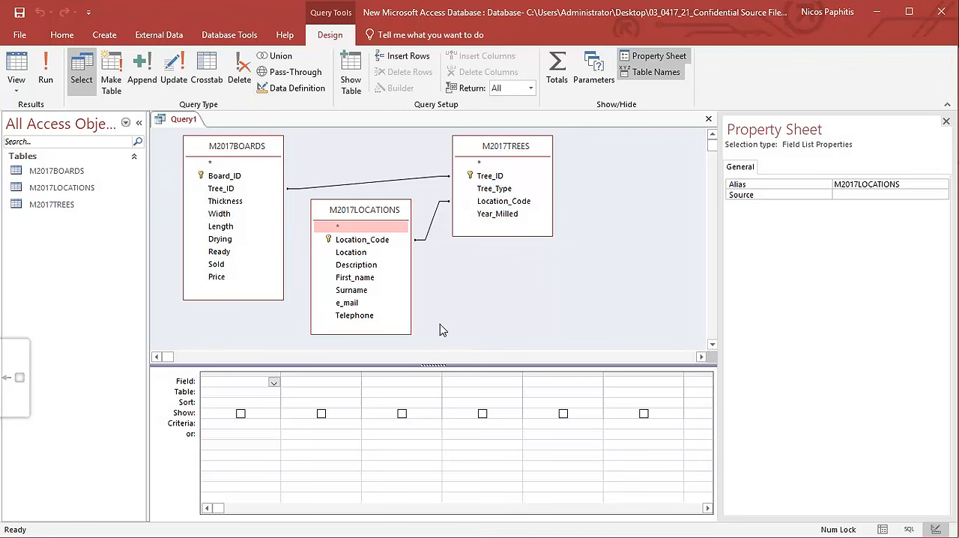
pyautogui.doubleClick(498, 213)
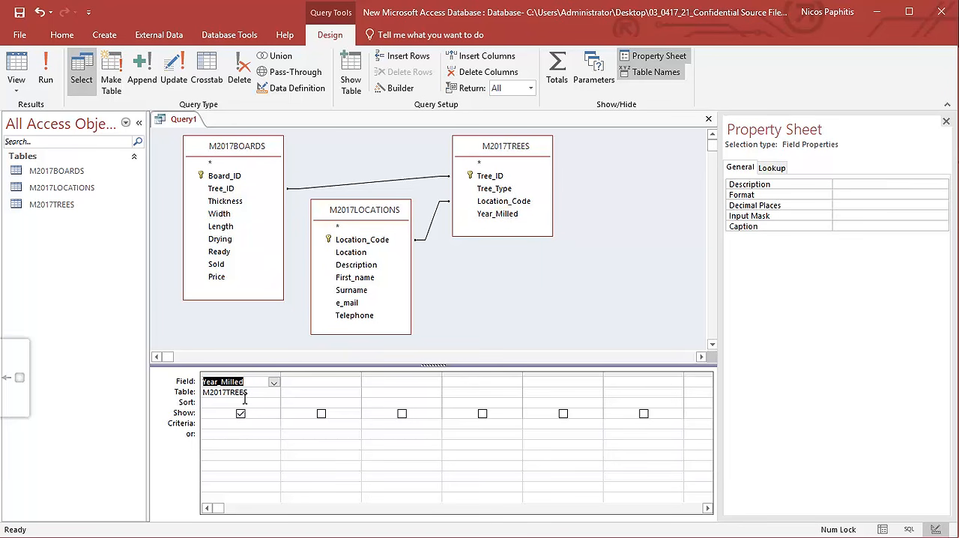
# Highlight "the location" in the PDF's field list, and add Location from M2017LOCATIONS to the Access query.
pyautogui.hotkey('alt', 'Tab')
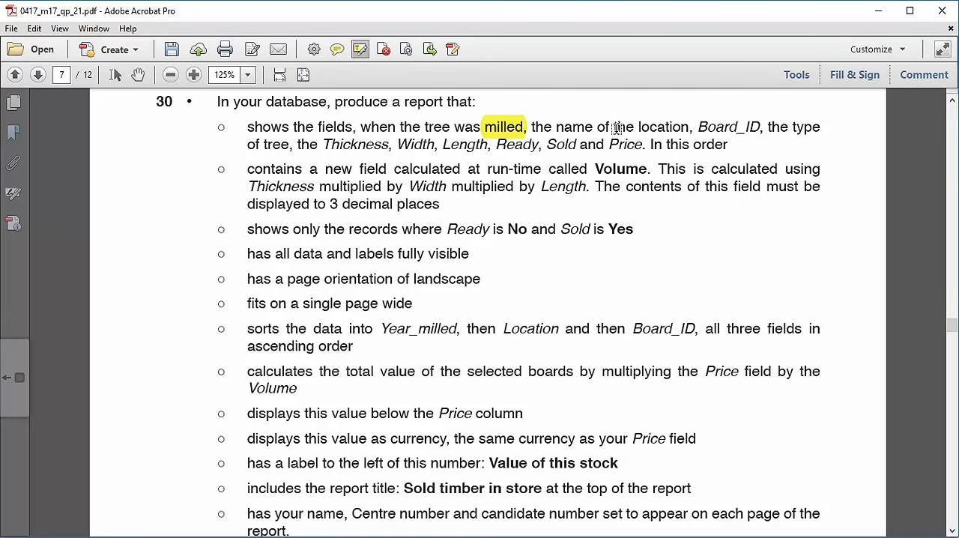
pyautogui.moveTo(613, 127); pyautogui.dragTo(690, 126)
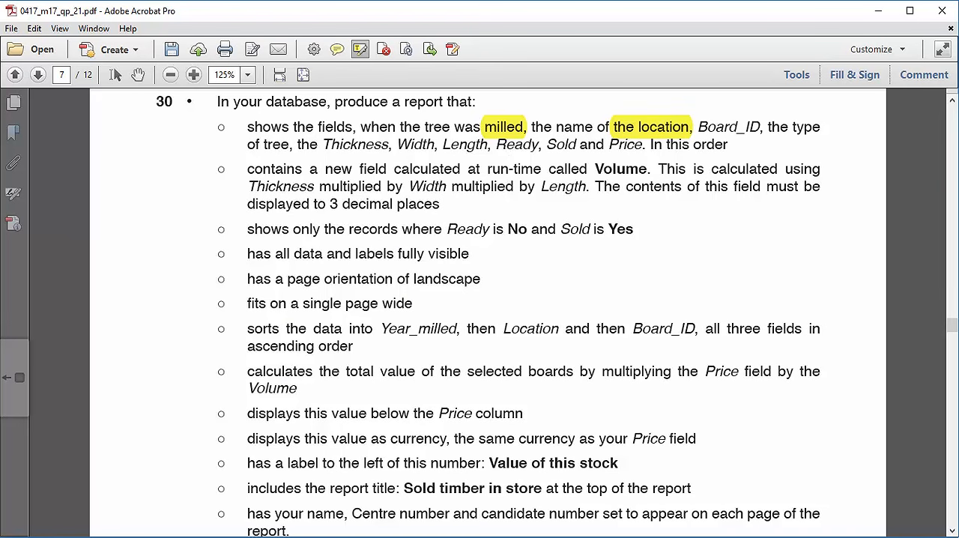
pyautogui.hotkey('alt', 'Tab')
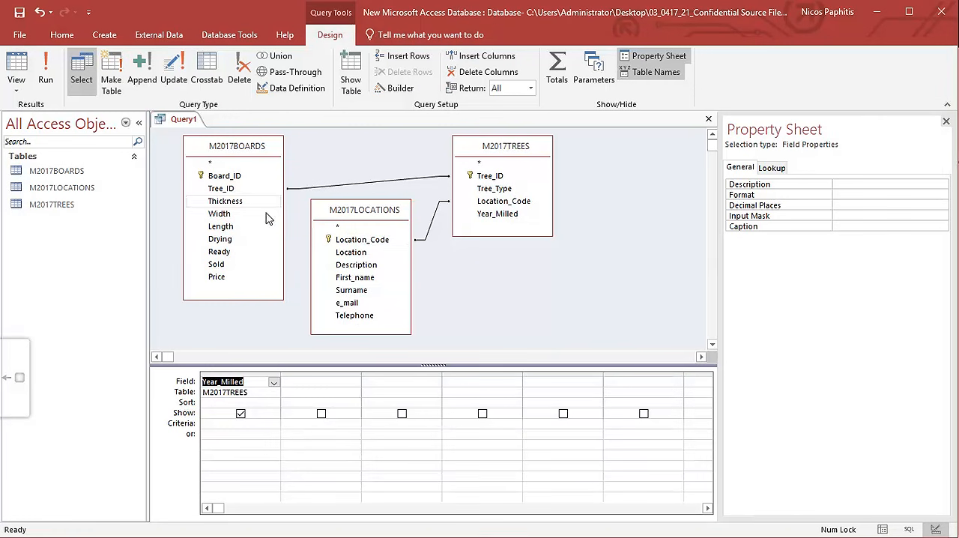
pyautogui.doubleClick(364, 254)
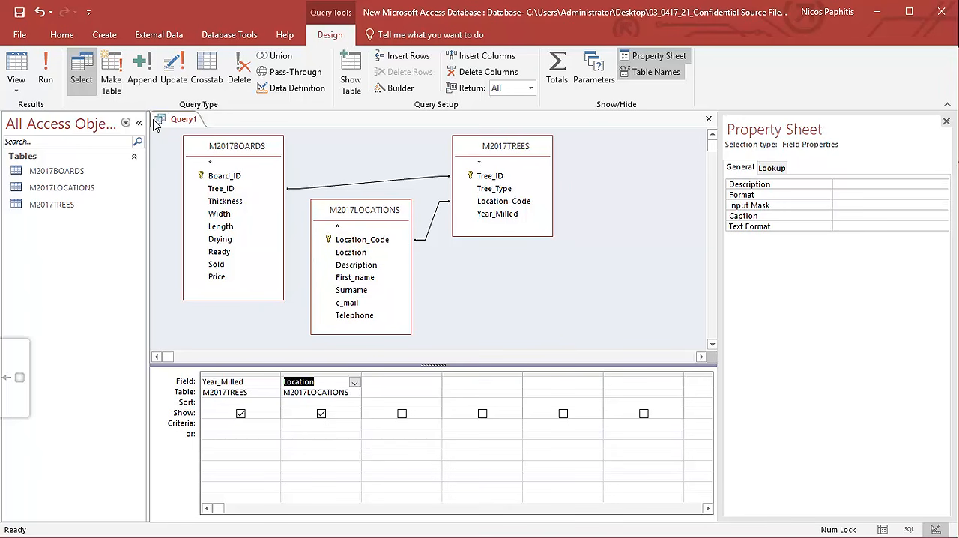
# Preview the query's Year_Milled and Location records as a datasheet, and return to the query design.
pyautogui.click(16, 72)
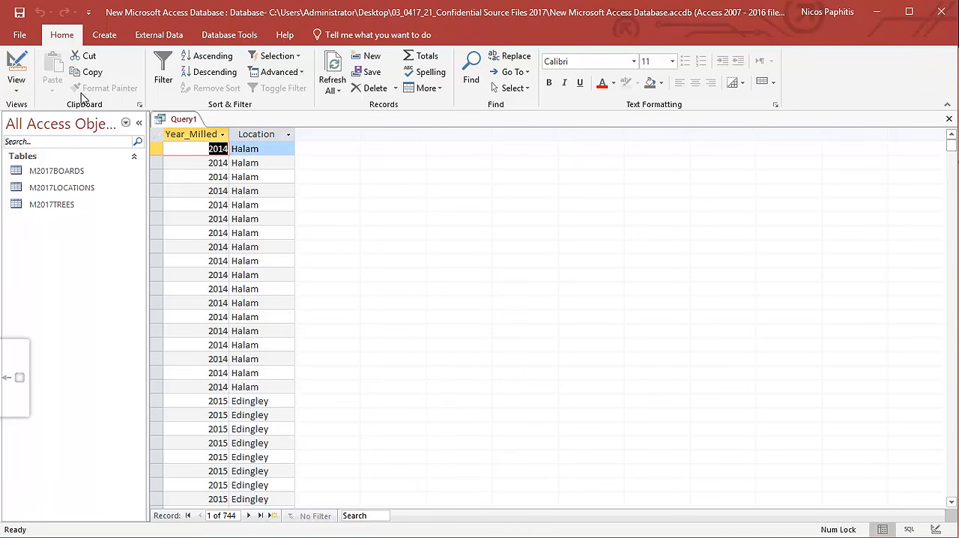
pyautogui.click(16, 71)
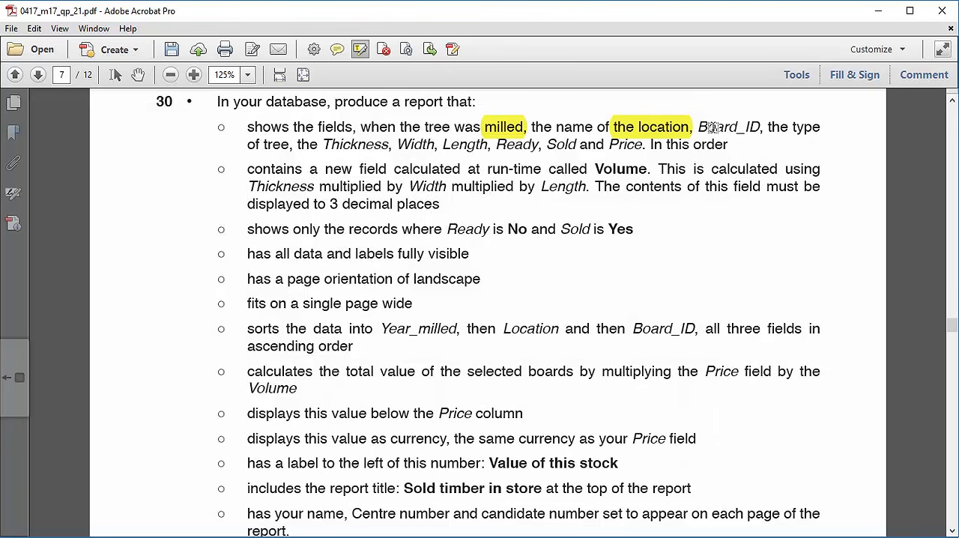
# Highlight "Board_ID" and "of tree" in the PDF, and add Board_ID from M2017BOARDS and Tree_Type from M2017TREES to the query.
pyautogui.moveTo(708, 128); pyautogui.dragTo(290, 145)
pyautogui.hotkey('alt', 'Tab')
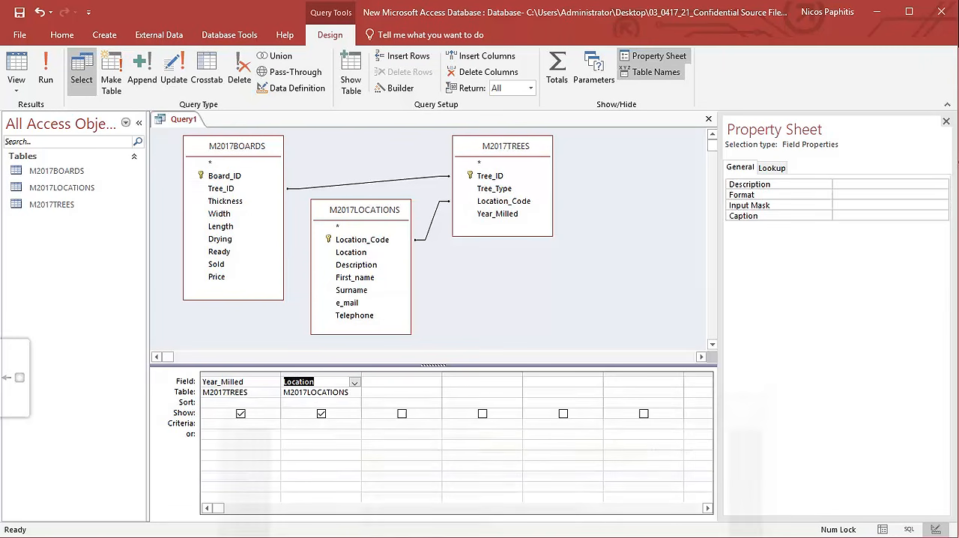
pyautogui.doubleClick(222, 178)
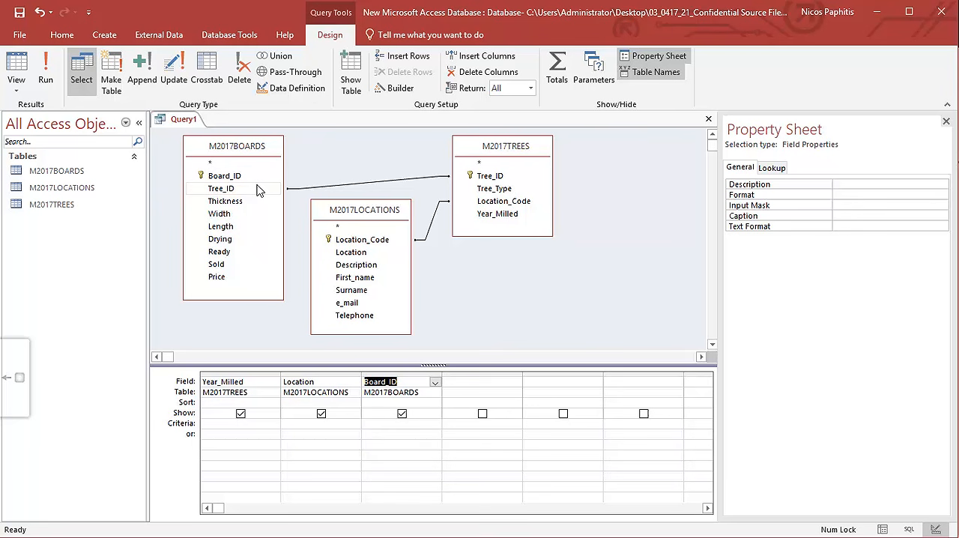
pyautogui.doubleClick(495, 189)
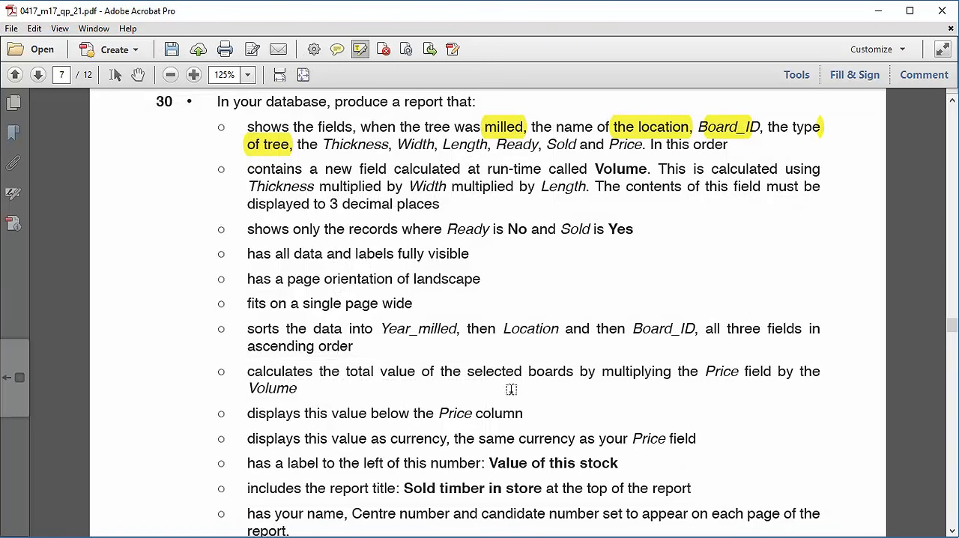
# Highlight "Thickness, Width, Length" in the PDF, and add these three M2017BOARDS fields to the query in that order.
pyautogui.moveTo(330, 145); pyautogui.dragTo(489, 147)
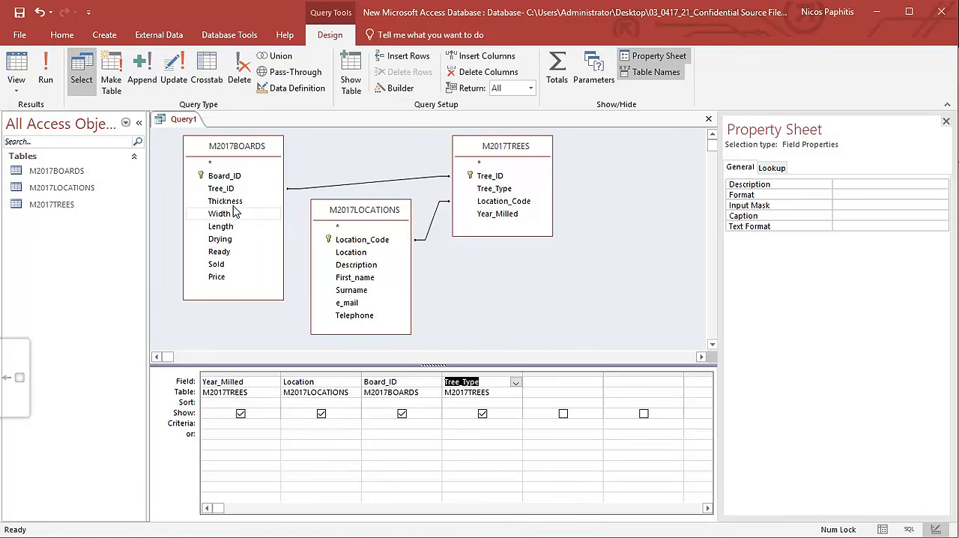
pyautogui.doubleClick(234, 202)
pyautogui.doubleClick(231, 214)
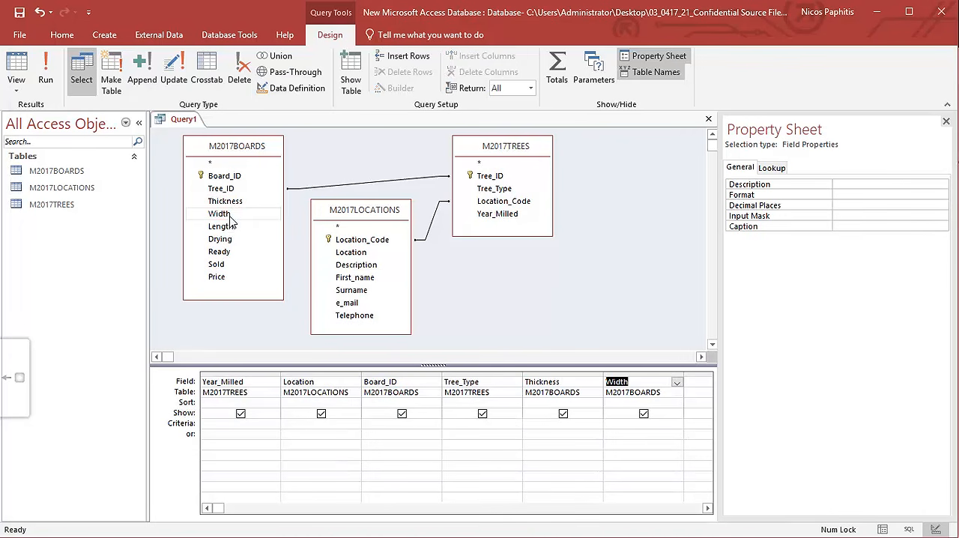
pyautogui.doubleClick(225, 226)
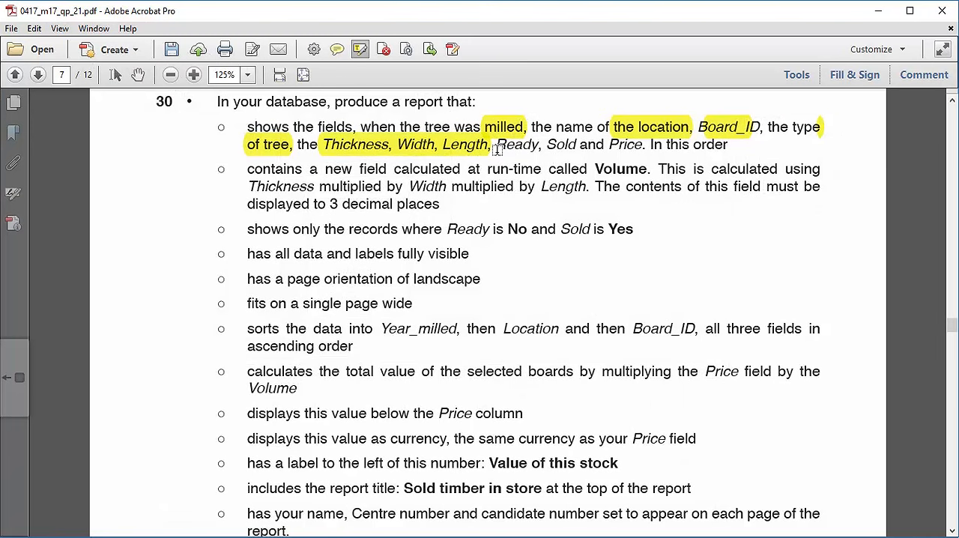
# Highlight "Ready, Sold and Price" in the PDF, and add these three M2017BOARDS fields to the query in that order.
pyautogui.moveTo(496, 149); pyautogui.dragTo(642, 146)
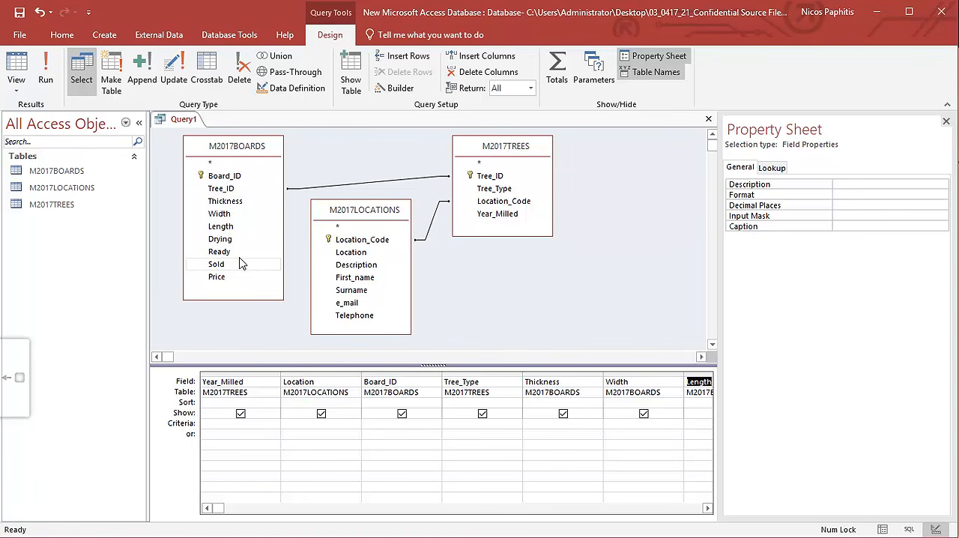
pyautogui.click(223, 263)
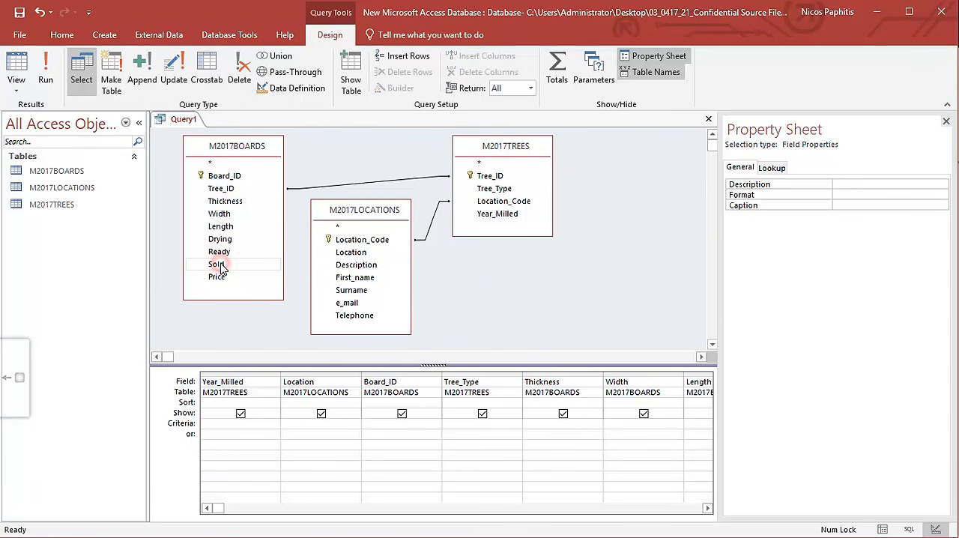
pyautogui.click(217, 276)
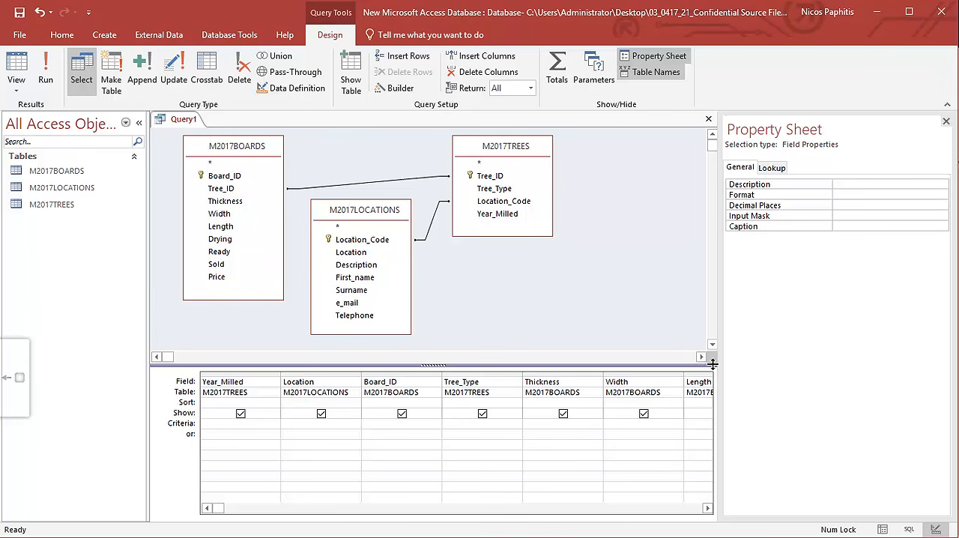
pyautogui.click(706, 508)
pyautogui.click(706, 508)
pyautogui.click(707, 508)
# Switch to the PDF and highlight "In this order" and the calculated field name "Volume" in task 30.
pyautogui.hotkey('alt', 'Tab')
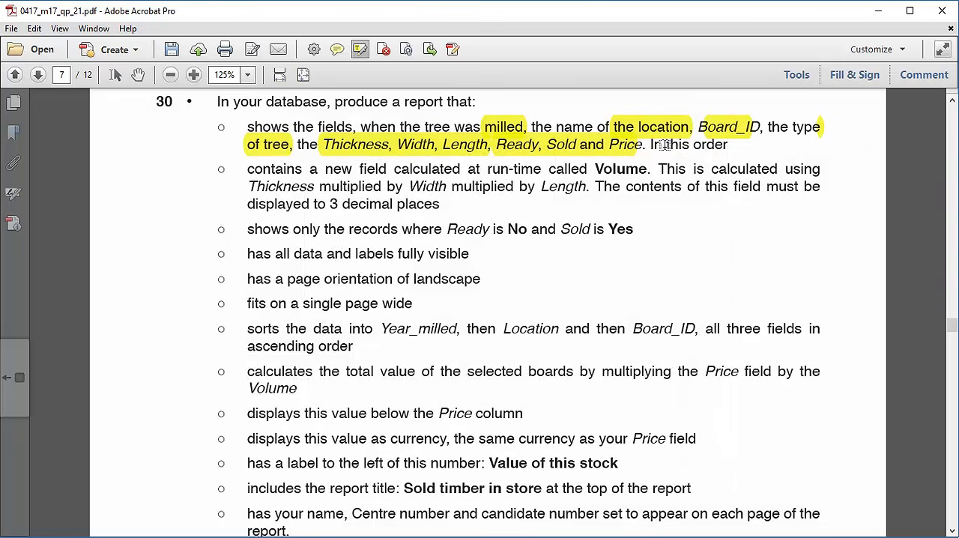
pyautogui.moveTo(649, 144); pyautogui.dragTo(731, 150)
pyautogui.click(555, 182)
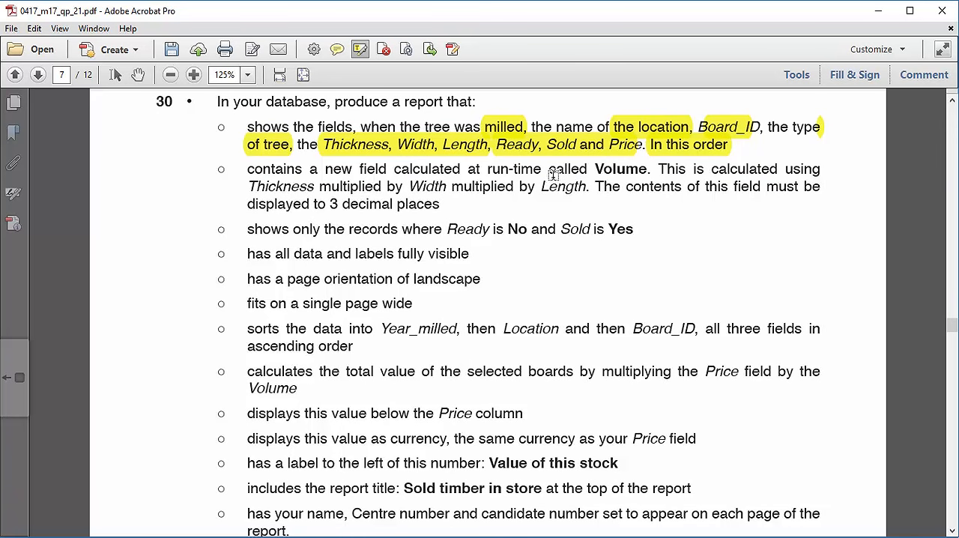
pyautogui.moveTo(603, 171); pyautogui.dragTo(647, 174)
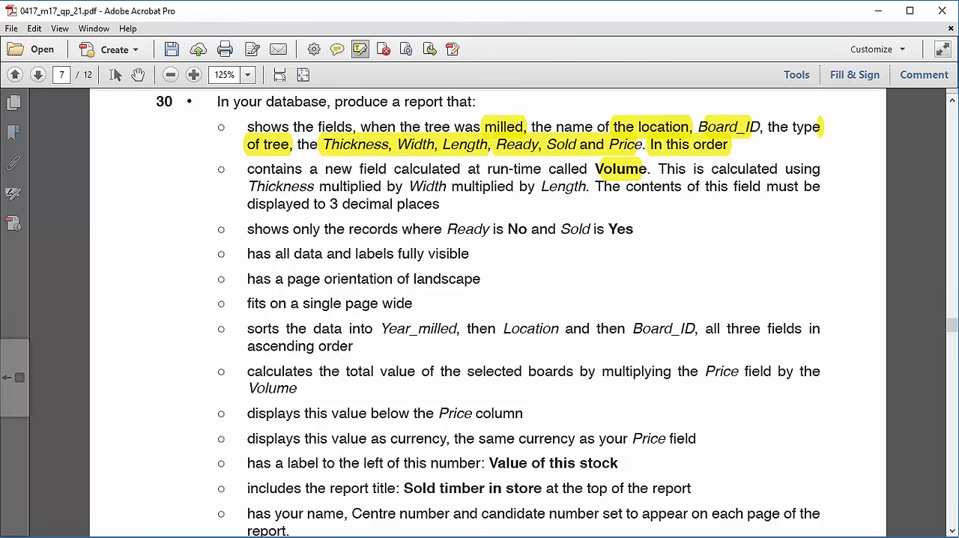
# Switch to Access, open the Expression Builder for the empty query column after Price, and list the M2017BOARDS fields.
pyautogui.click(548, 537)
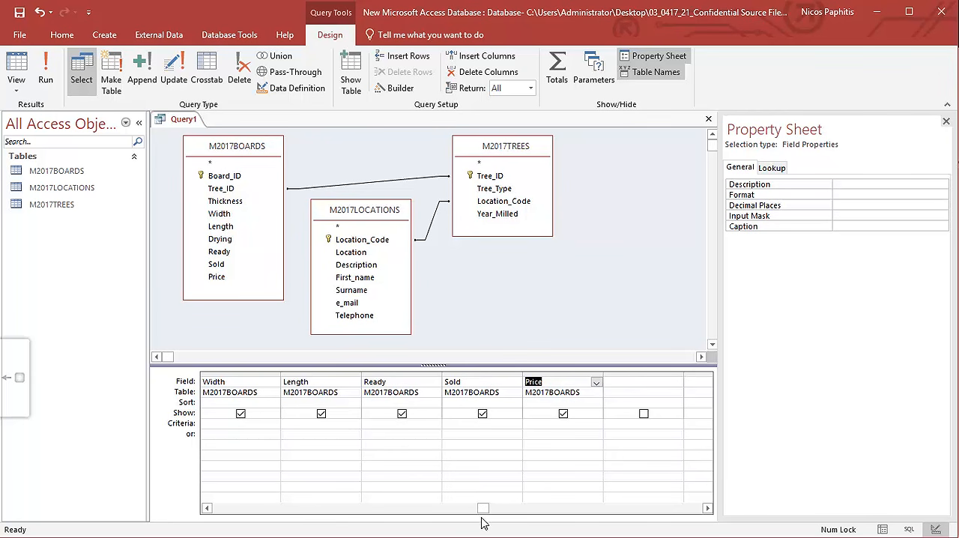
pyautogui.moveTo(481, 510)
pyautogui.mouseDown()
pyautogui.moveTo(316, 506)
pyautogui.moveTo(463, 509)
pyautogui.mouseUp()
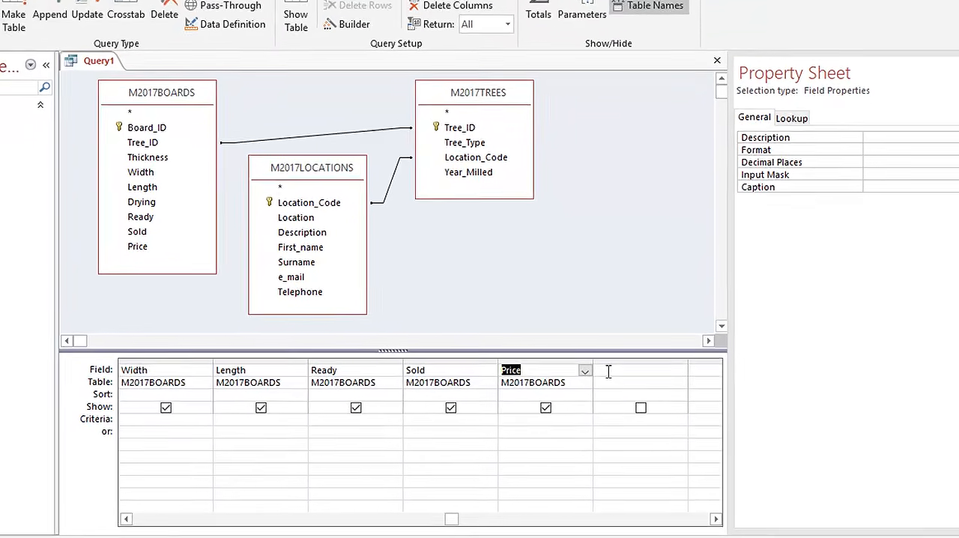
pyautogui.rightClick(614, 383)
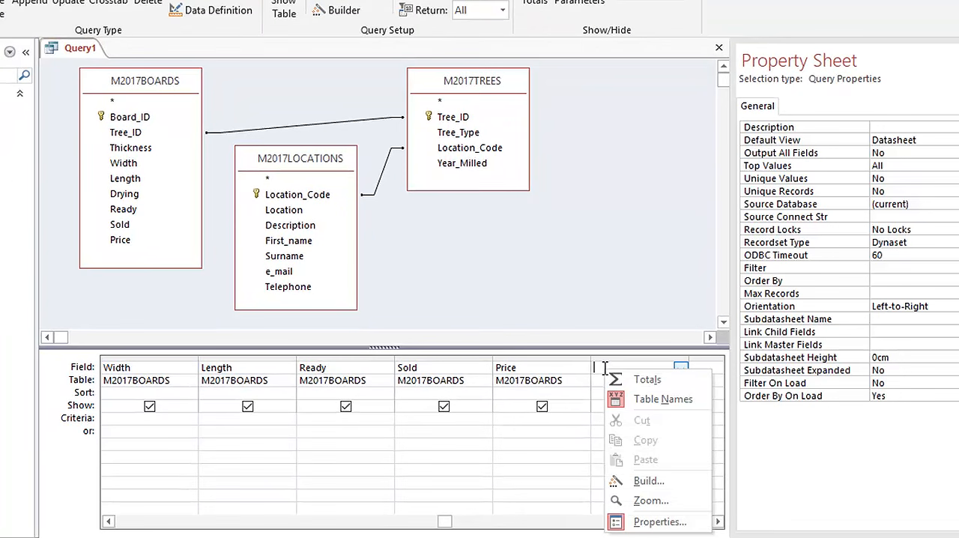
pyautogui.click(636, 482)
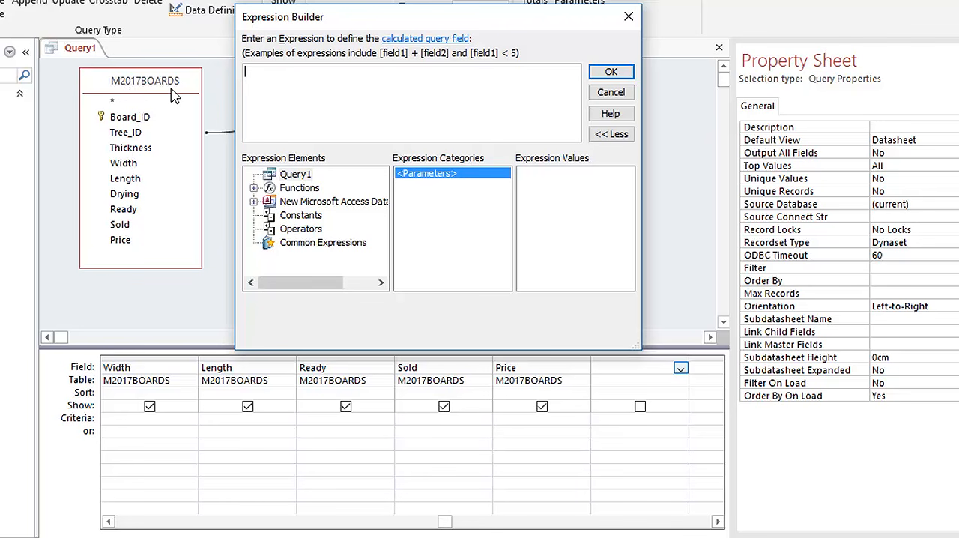
pyautogui.click(254, 203)
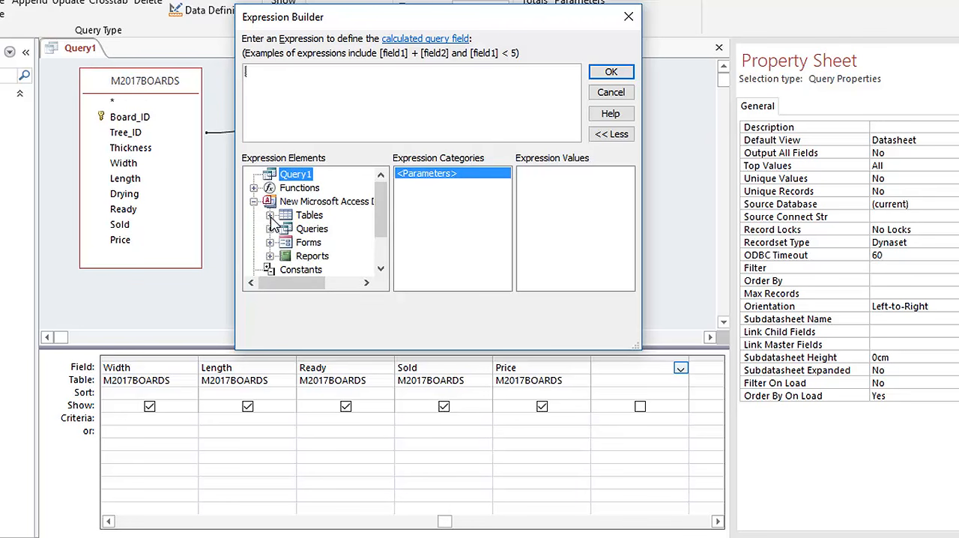
pyautogui.click(271, 215)
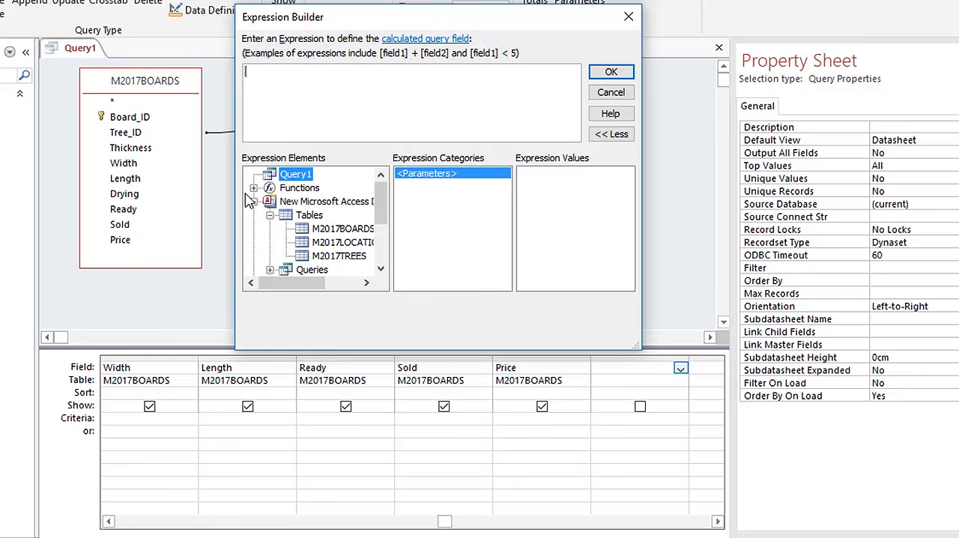
pyautogui.moveTo(324, 289); pyautogui.dragTo(326, 287)
pyautogui.click(324, 229)
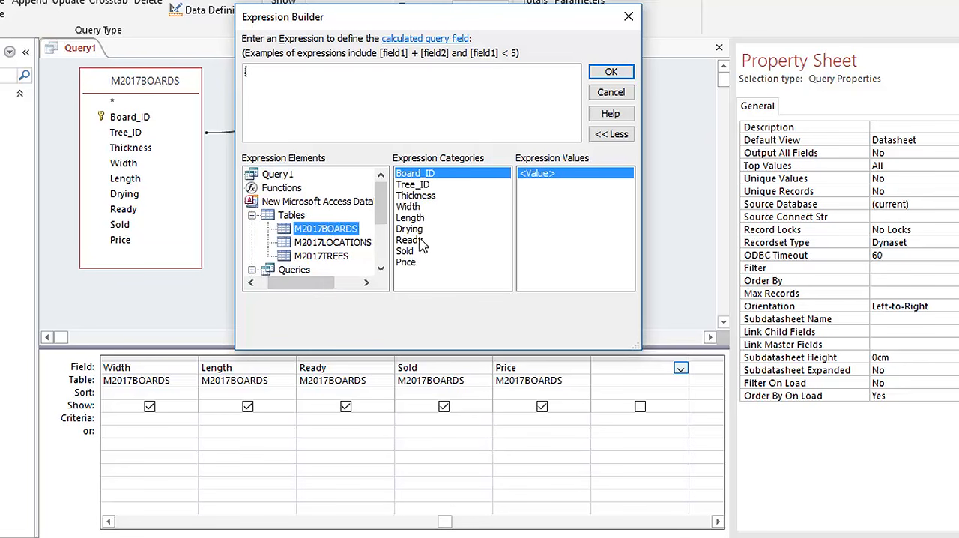
# Build the expression [M2017BOARDS]![Thickness] * [M2017BOARDS]![Width] * [M2017BOARDS]![Length] and confirm it as the calculated column.
pyautogui.doubleClick(416, 195)
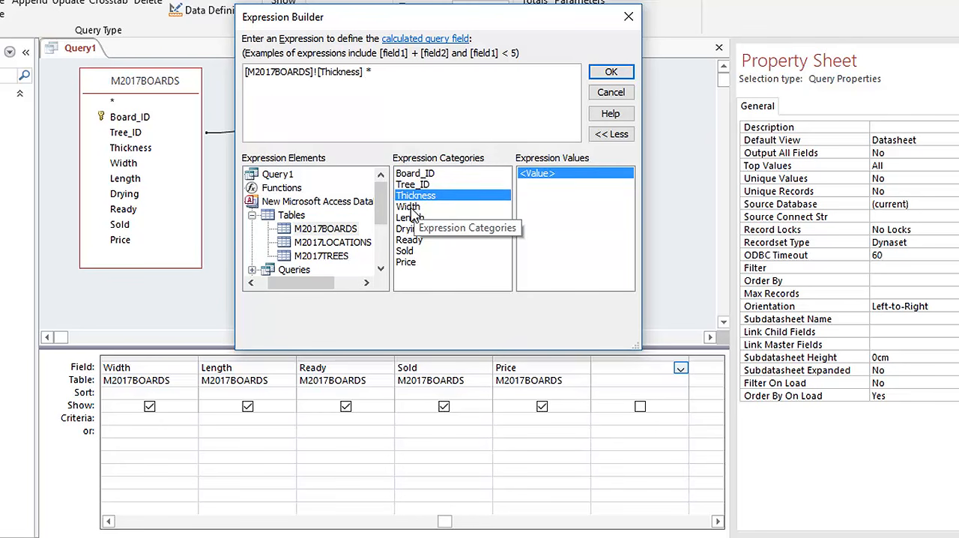
pyautogui.click(412, 207)
pyautogui.doubleClick(412, 207)
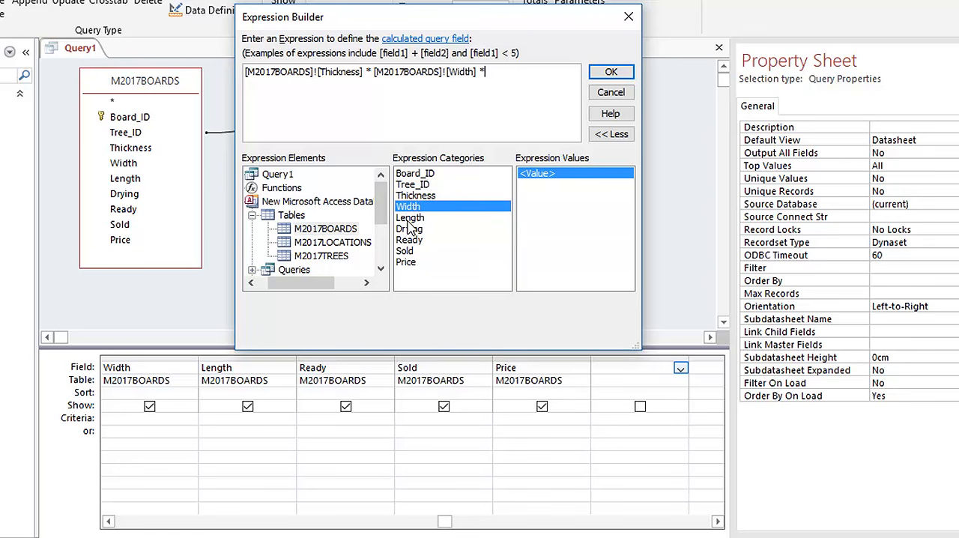
pyautogui.doubleClick(408, 218)
pyautogui.click(621, 75)
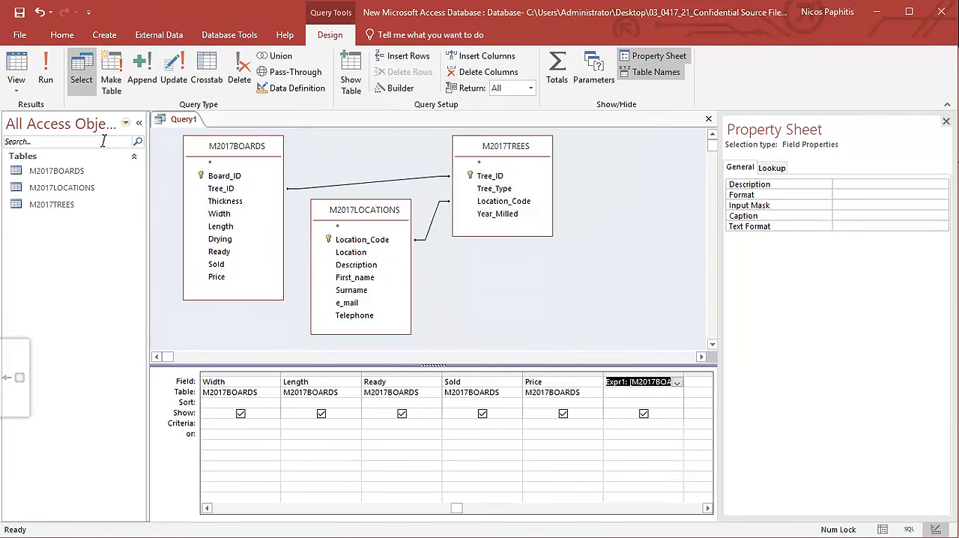
# Check the query in Datasheet view, rename the calculated field Expr1 as Volume in the design, and display the datasheet again.
pyautogui.click(16, 71)
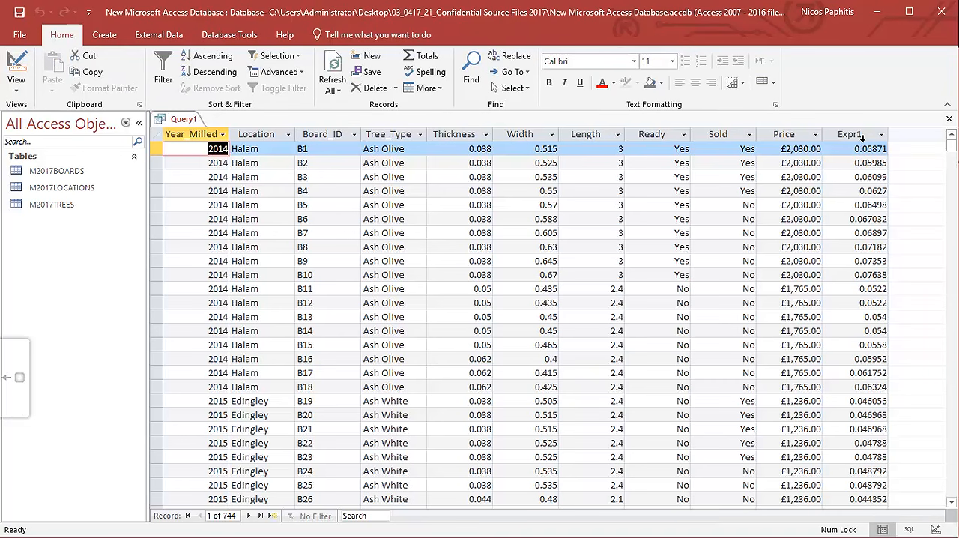
pyautogui.click(15, 64)
pyautogui.click(556, 339)
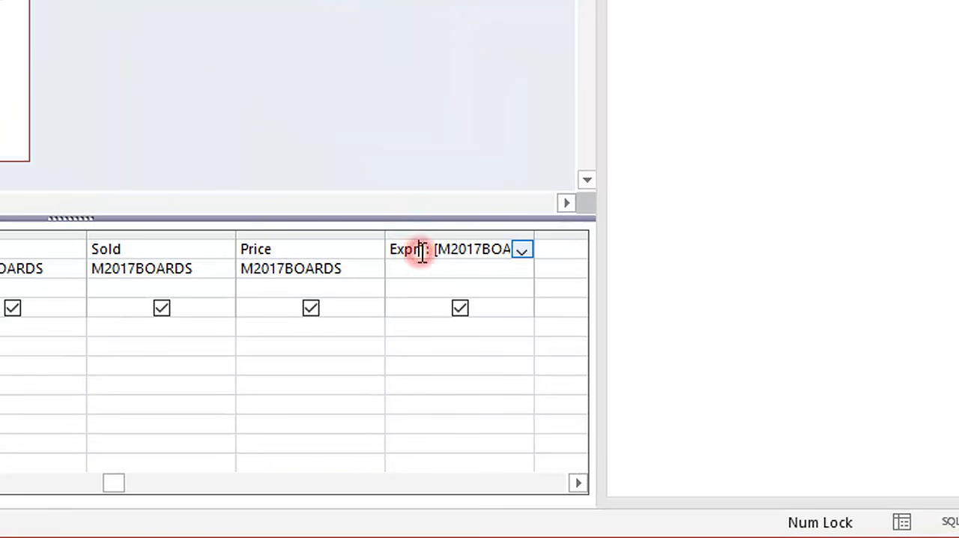
pyautogui.moveTo(403, 253); pyautogui.dragTo(388, 252)
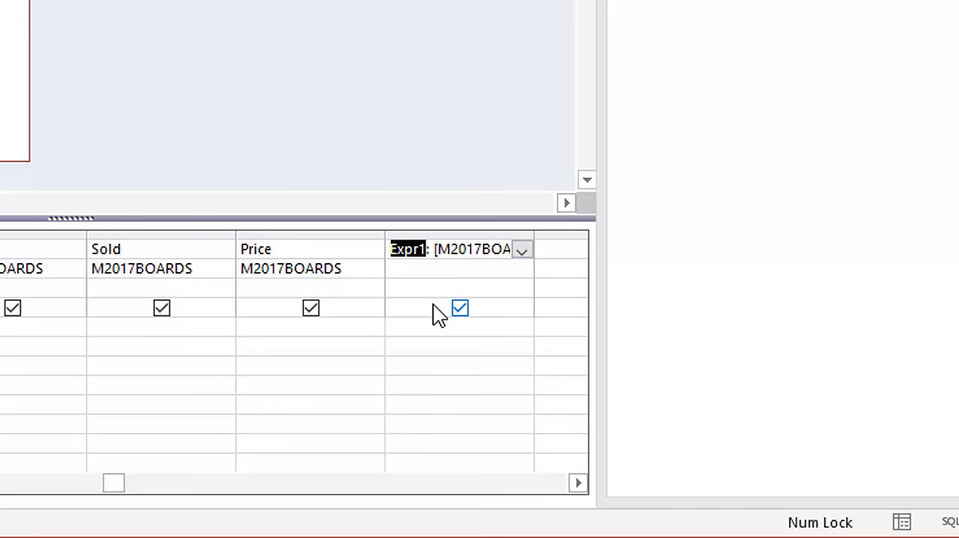
pyautogui.write('Volume')
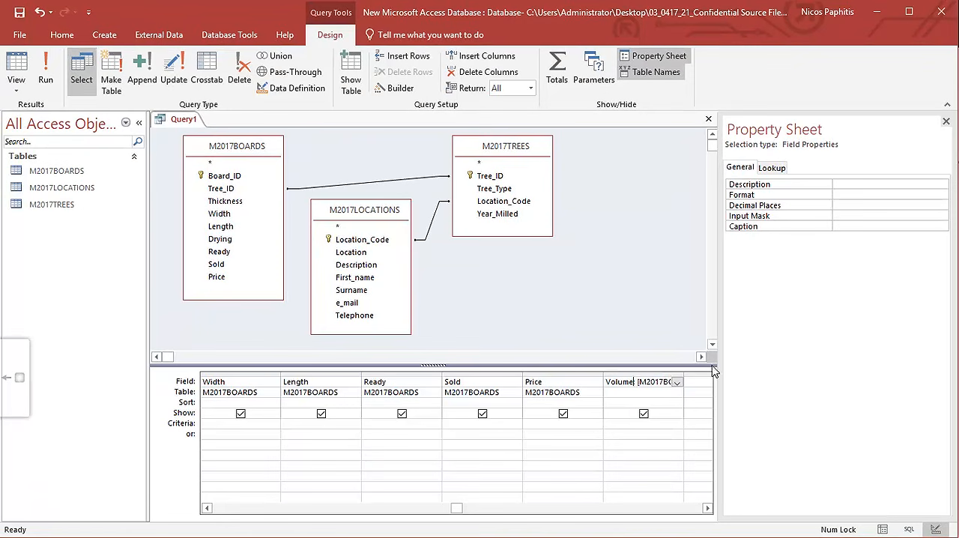
pyautogui.click(16, 69)
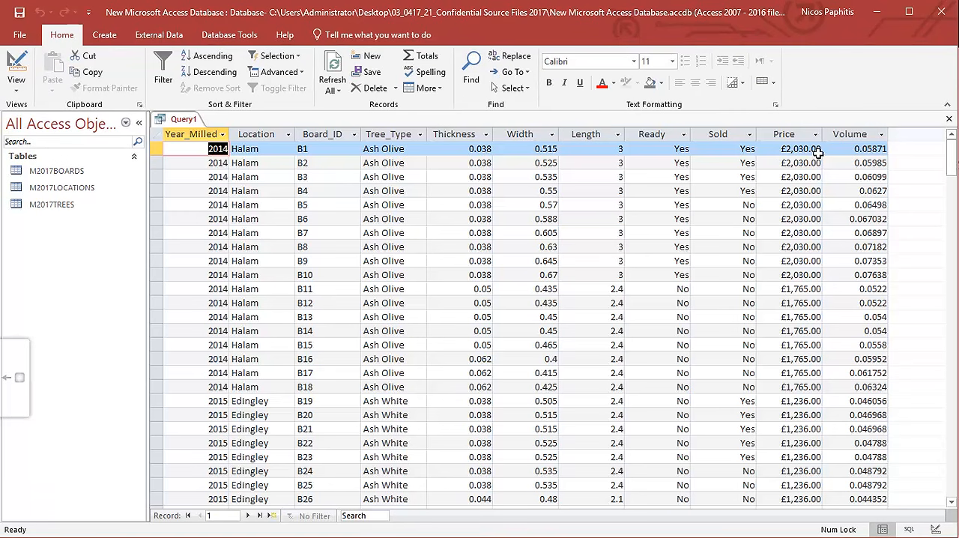
# Switch to the PDF, highlight "field must be displayed to 3 decimal places", and return to the Access query.
pyautogui.hotkey('alt', 'Tab')
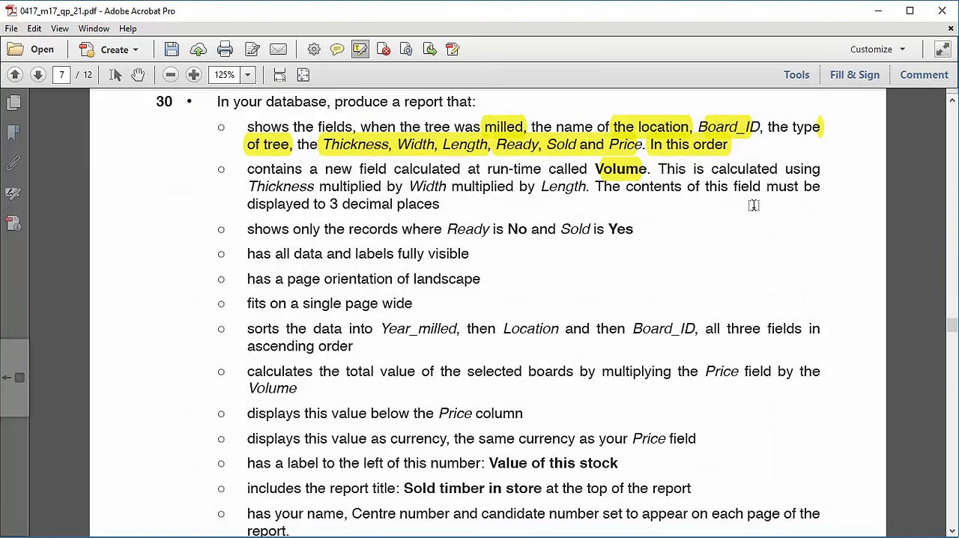
pyautogui.moveTo(748, 188); pyautogui.dragTo(487, 210)
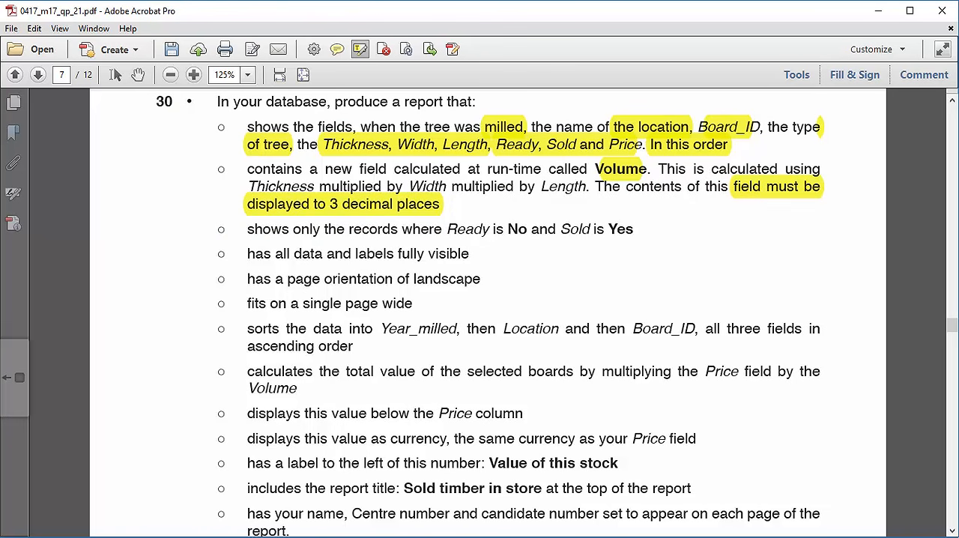
pyautogui.click(525, 536)
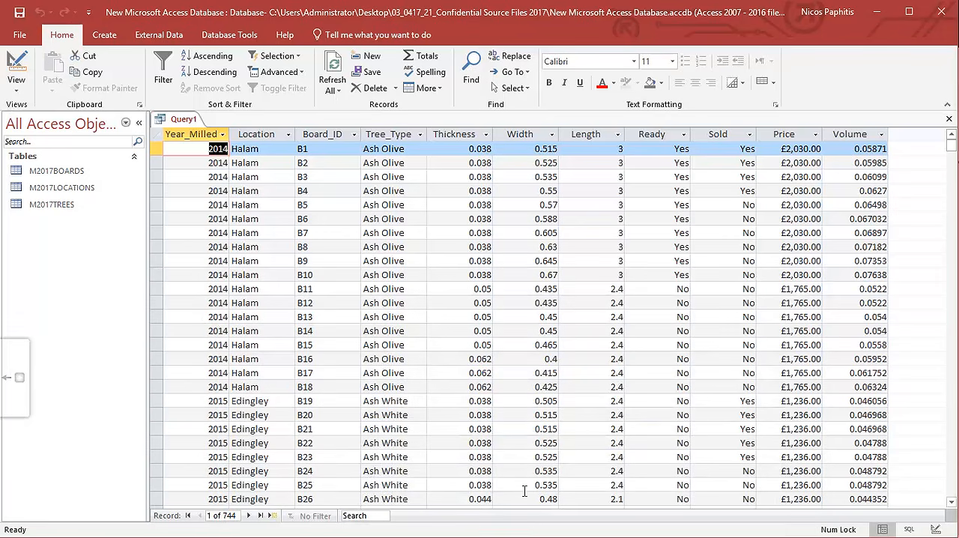
# Set the Volume field's format to Fixed with 3 decimal places in the query design, and display the datasheet.
pyautogui.click(16, 71)
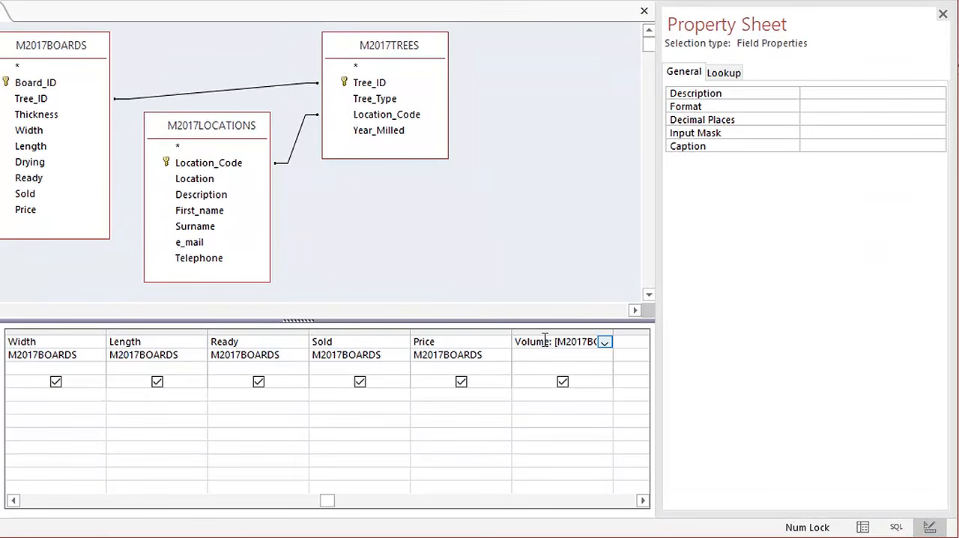
pyautogui.rightClick(547, 340)
pyautogui.click(583, 494)
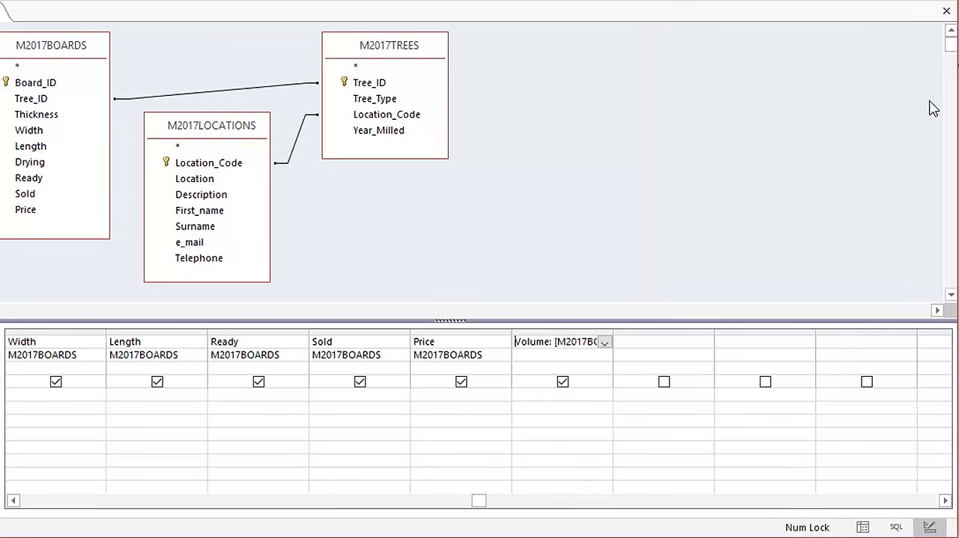
pyautogui.rightClick(556, 342)
pyautogui.click(586, 500)
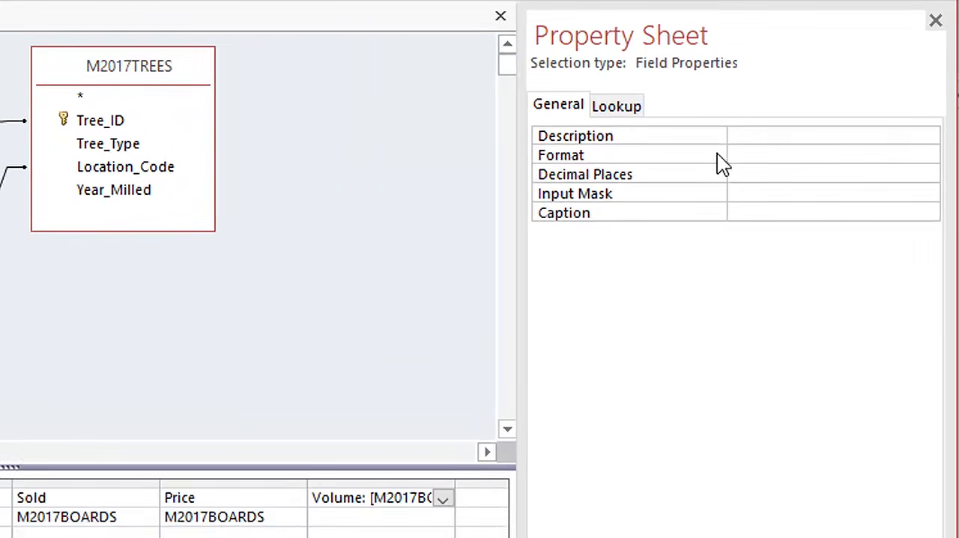
pyautogui.click(877, 106)
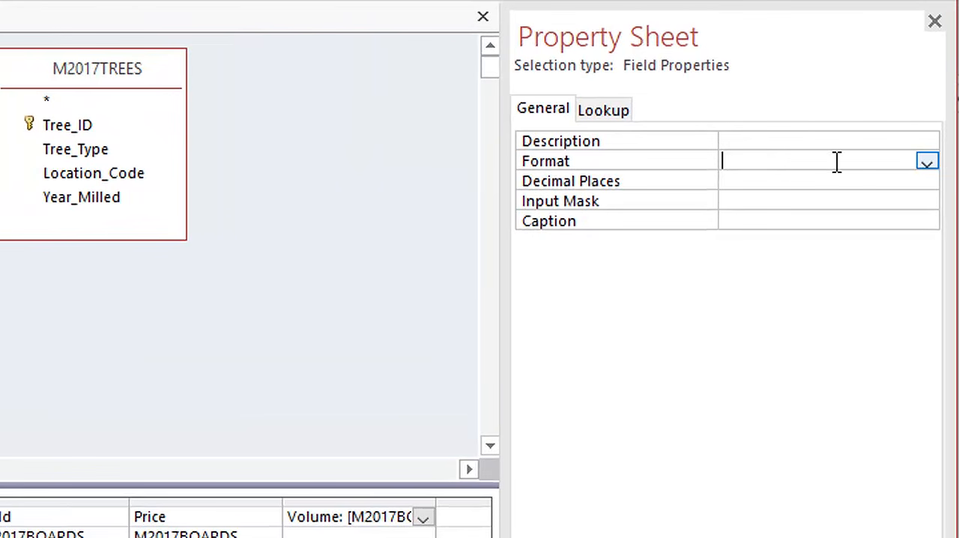
pyautogui.click(929, 163)
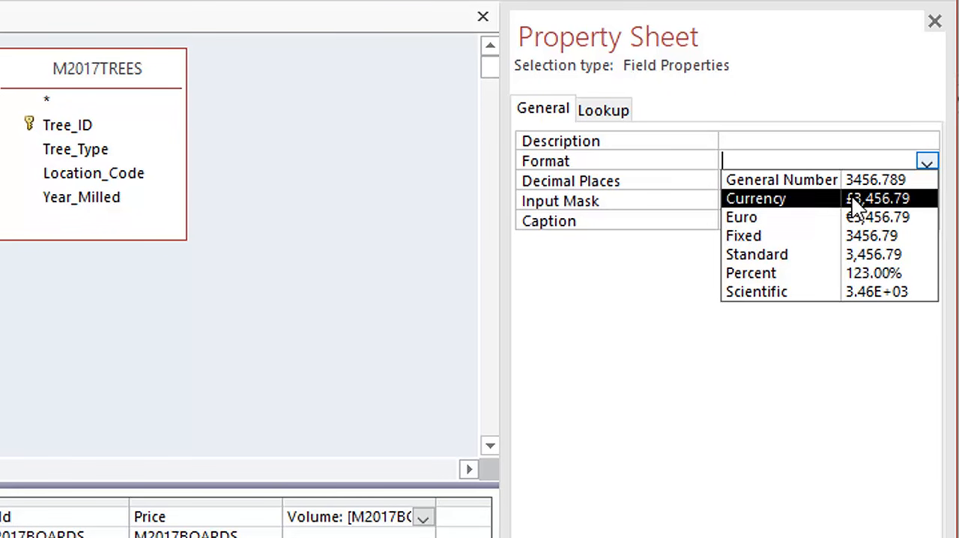
pyautogui.click(809, 238)
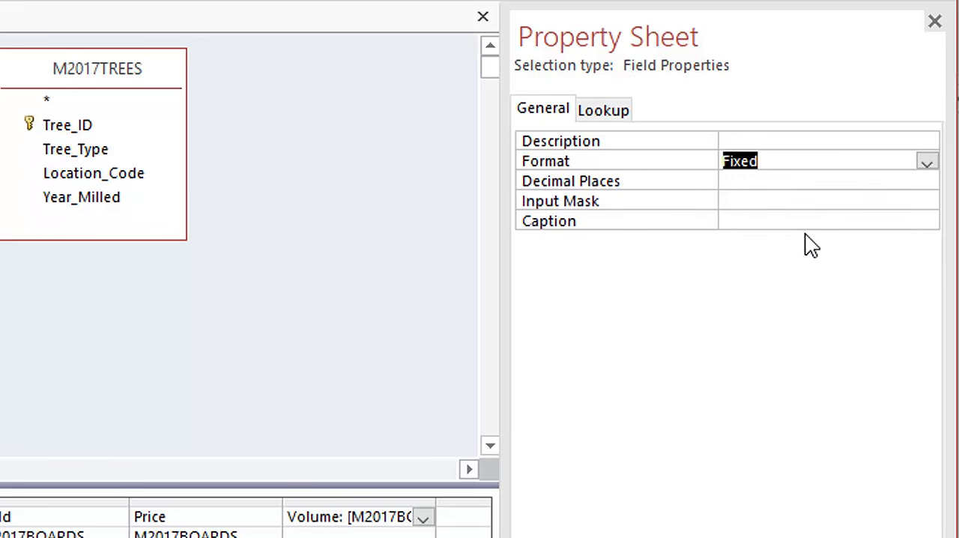
pyautogui.click(745, 181)
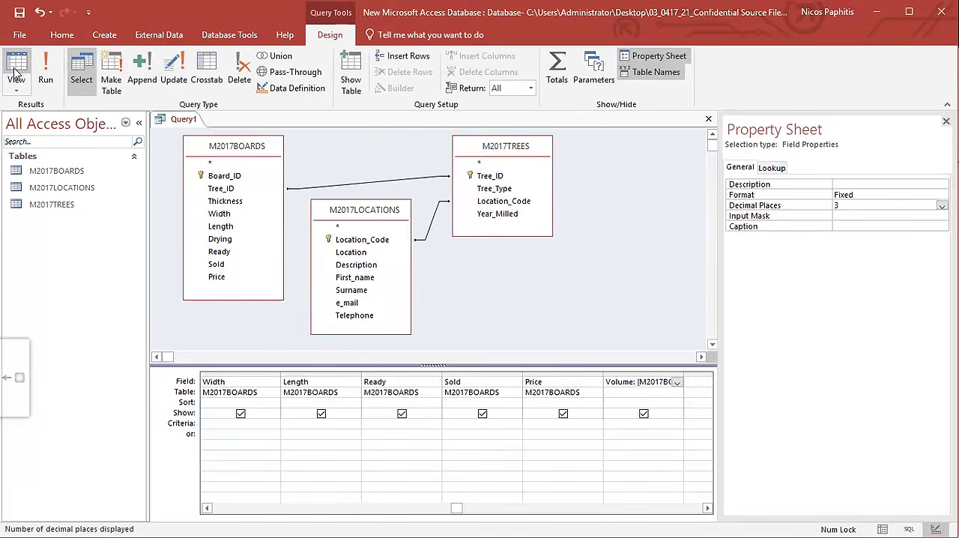
pyautogui.click(29, 69)
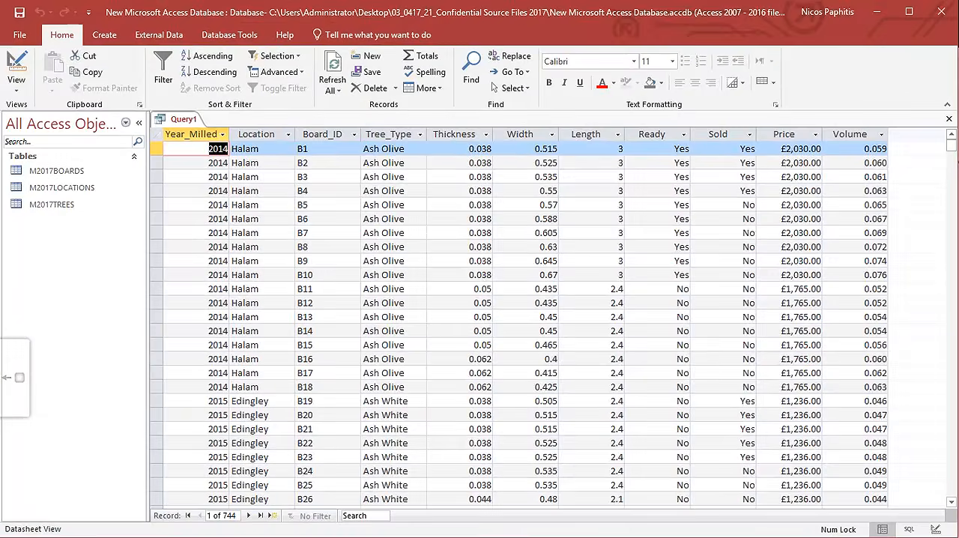
# Switch to the PDF and highlight "Ready is No and Sold is Yes" in task 30.
pyautogui.hotkey('alt', 'Tab')
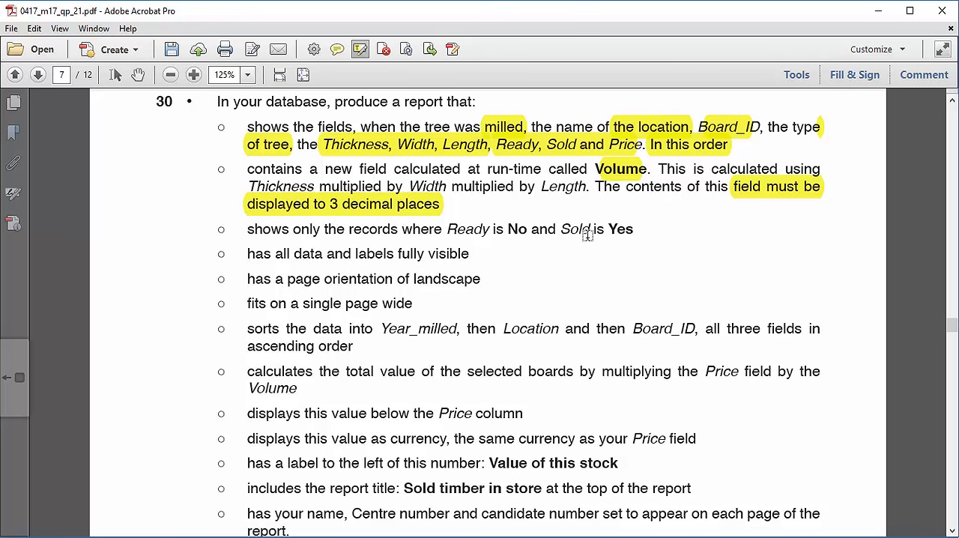
pyautogui.moveTo(447, 228); pyautogui.dragTo(634, 229)
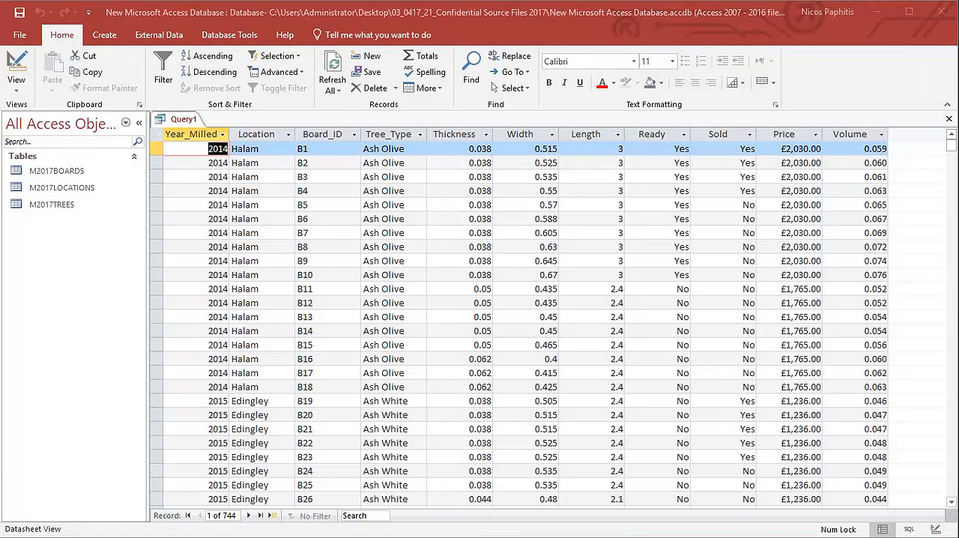
# In the Access query design, set the Ready field's criterion to No, and display the filtered records in Datasheet view.
pyautogui.click(29, 69)
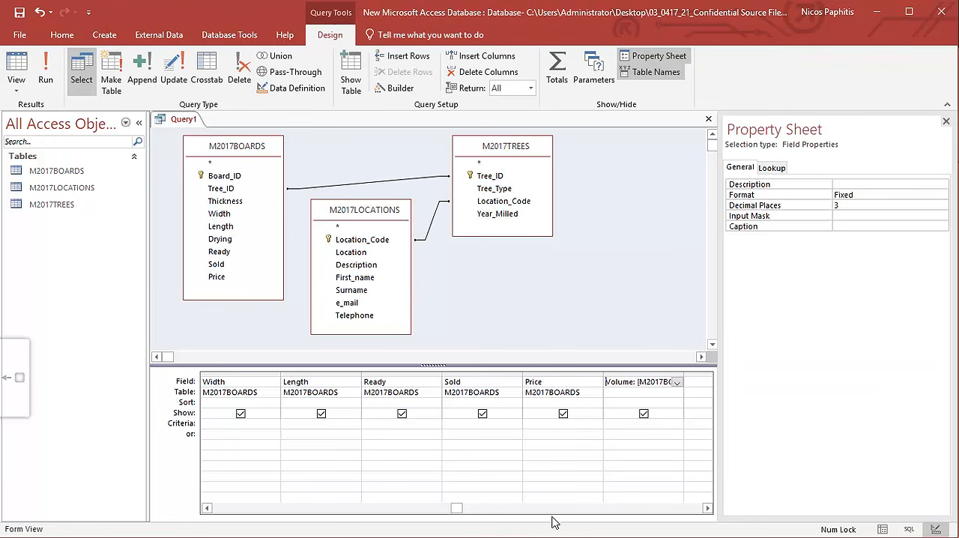
pyautogui.moveTo(459, 510); pyautogui.dragTo(221, 509)
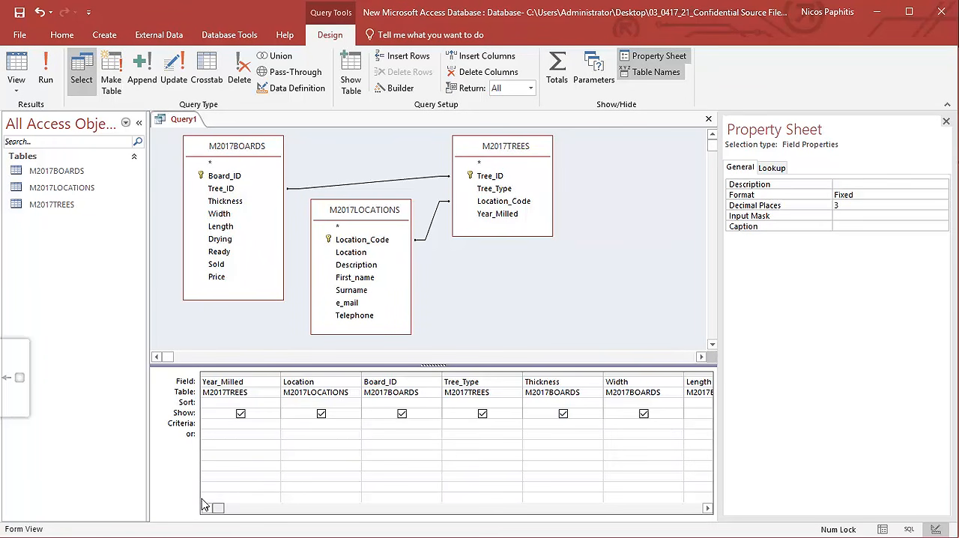
pyautogui.click(708, 509)
pyautogui.click(708, 508)
pyautogui.click(708, 509)
pyautogui.click(708, 508)
pyautogui.click(491, 423)
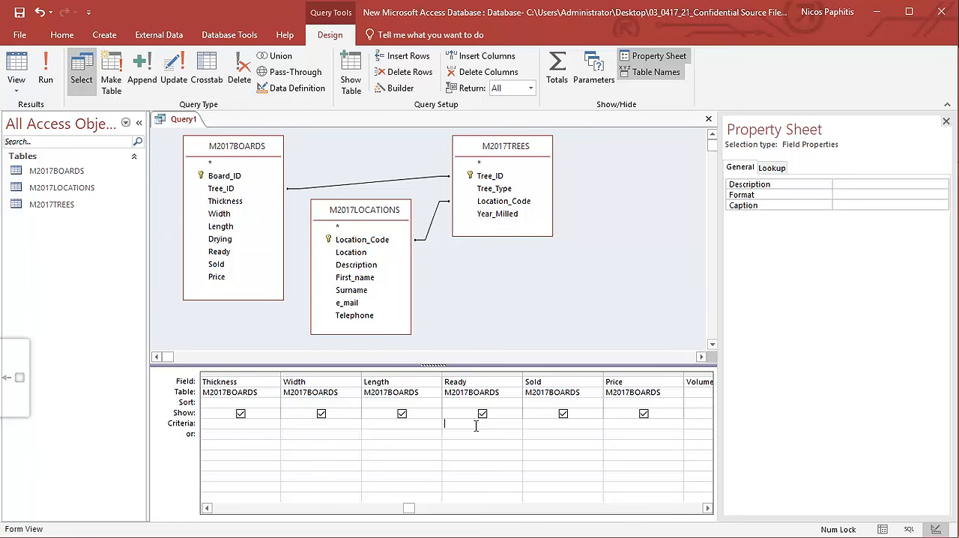
pyautogui.click(16, 69)
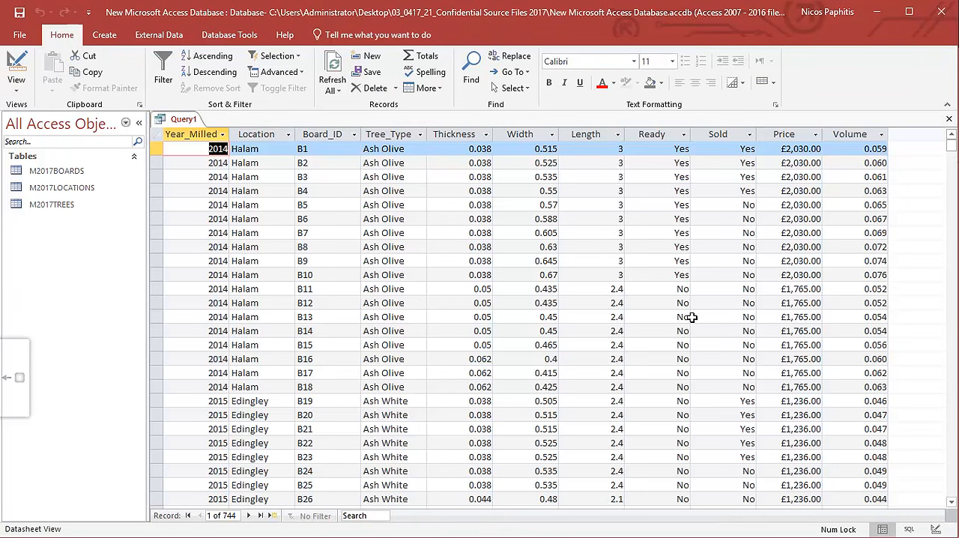
pyautogui.click(16, 69)
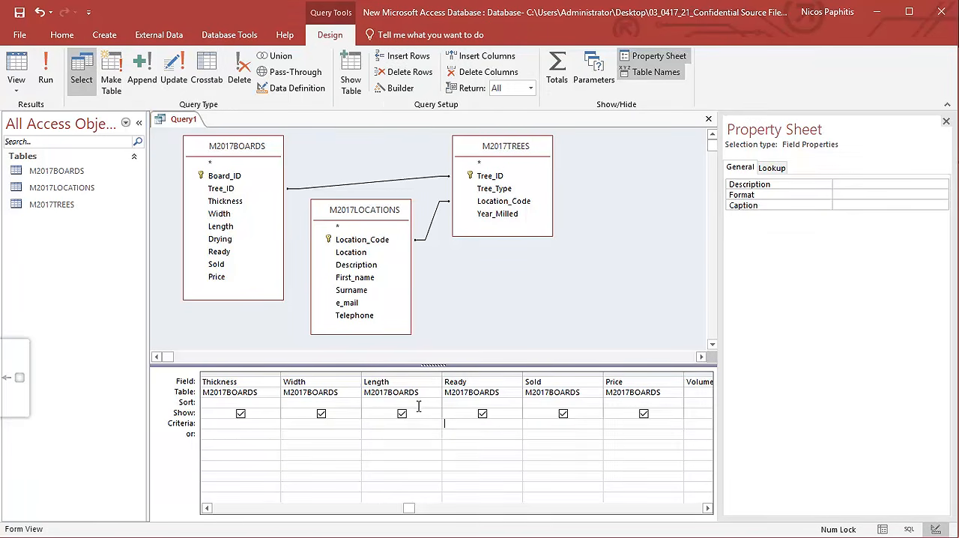
pyautogui.write('No')
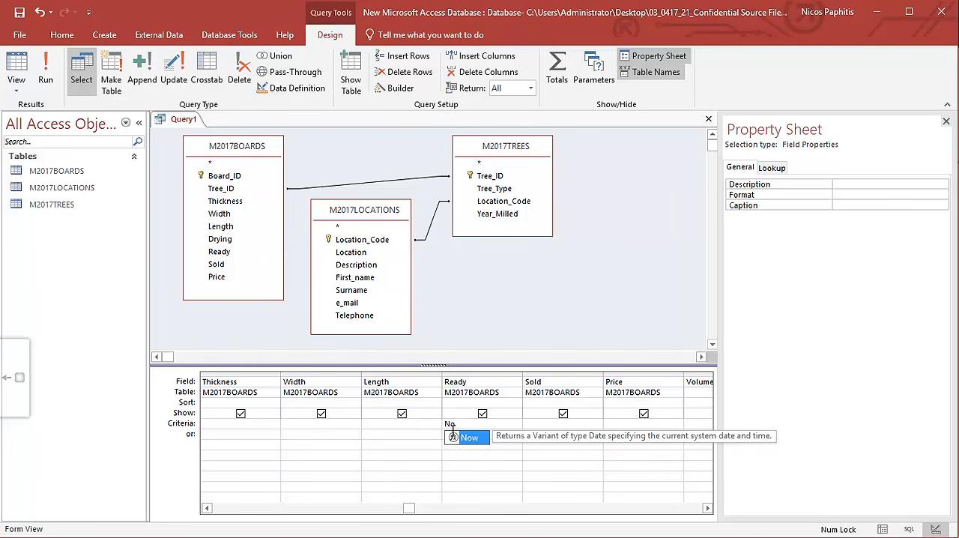
pyautogui.click(16, 69)
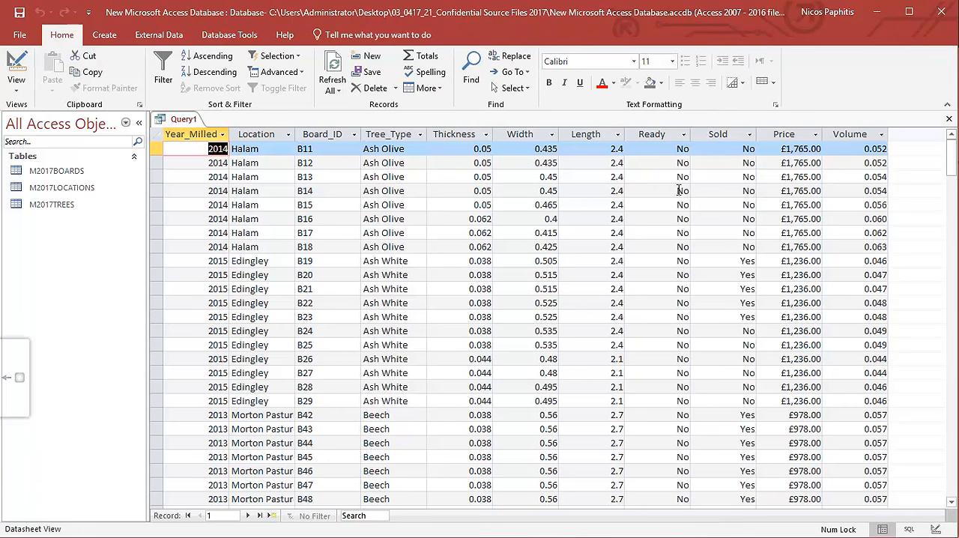
# In the query design, replace the Ready field's criterion with False and display the records in Datasheet view.
pyautogui.click(17, 71)
pyautogui.moveTo(462, 423); pyautogui.dragTo(432, 422)
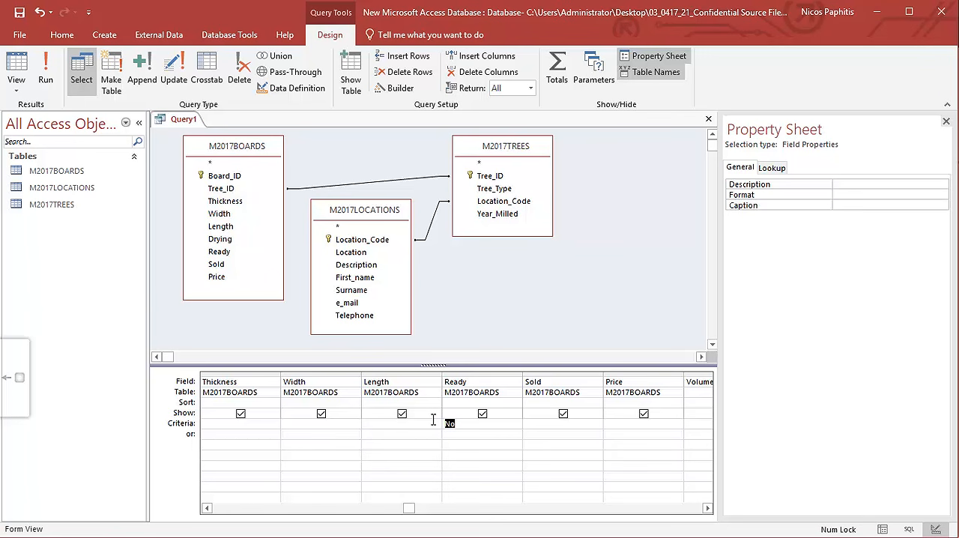
pyautogui.write('false')
pyautogui.click(16, 71)
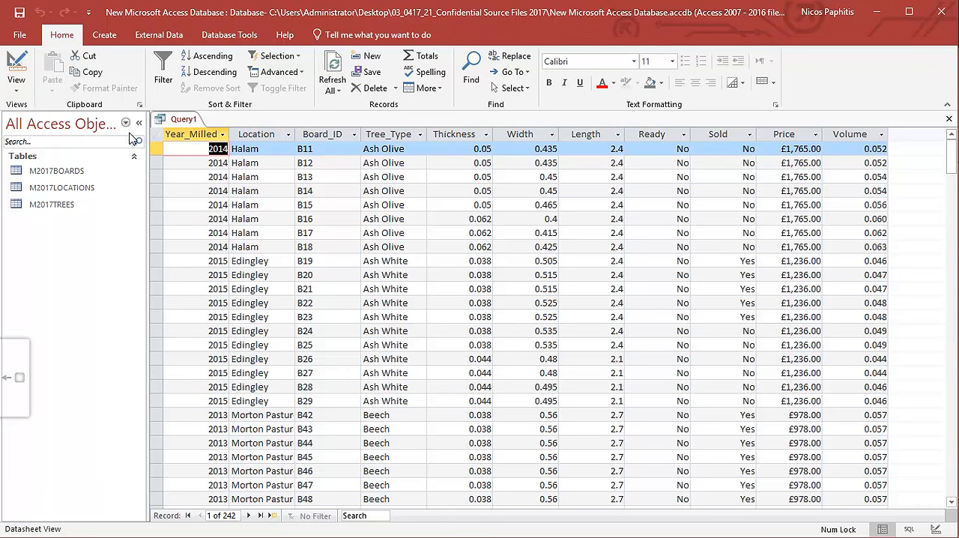
# Change the Ready field's criterion back to No in the query design and run the query.
pyautogui.click(9, 60)
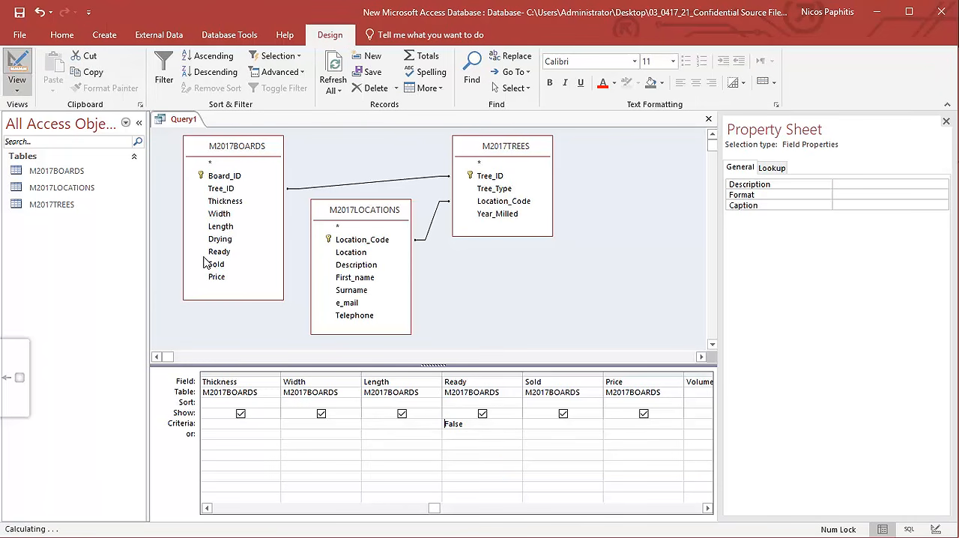
pyautogui.click(475, 427)
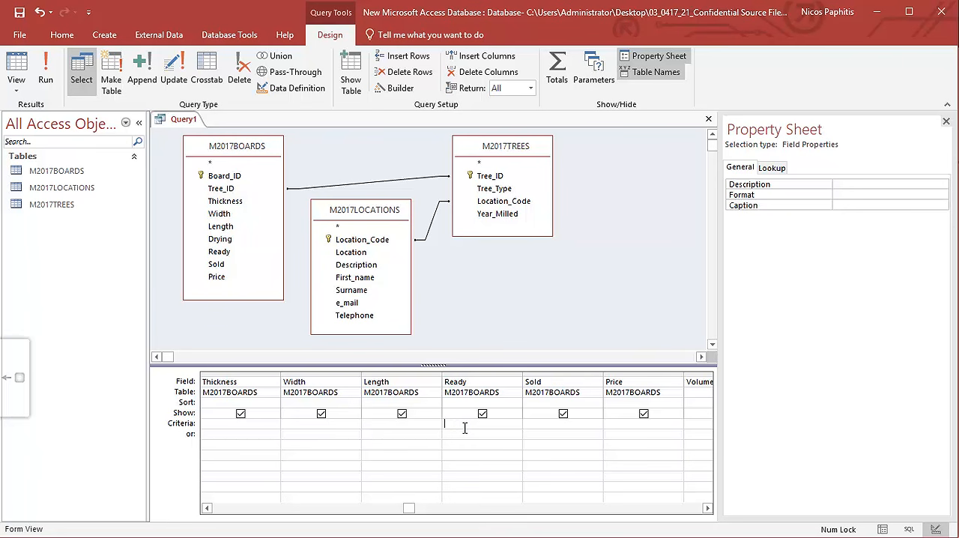
pyautogui.write('No')
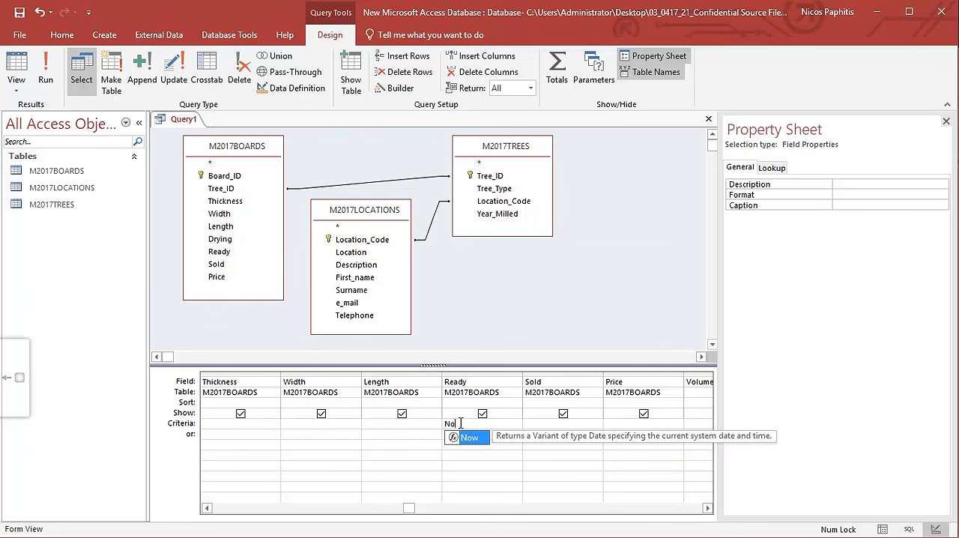
pyautogui.press('Escape')
pyautogui.click(46, 71)
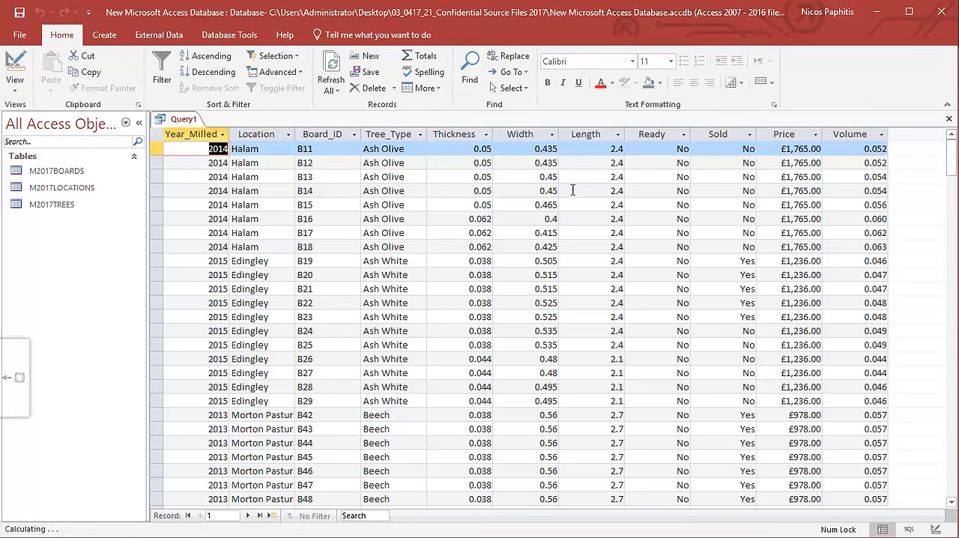
# Set the Sold field's criterion to Yes, display the filtered records in Datasheet view, and return to the query design.
pyautogui.click(13, 67)
pyautogui.click(536, 423)
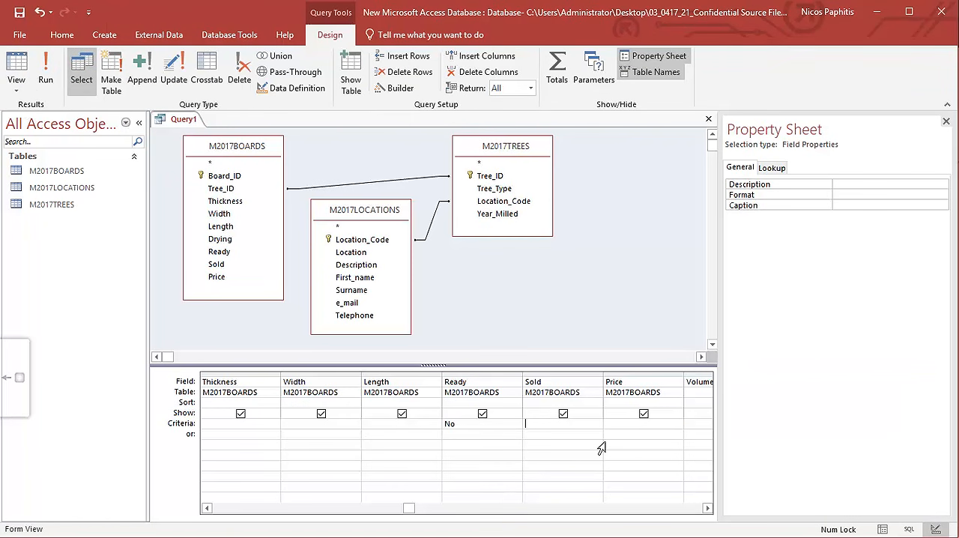
pyautogui.write('Yes')
pyautogui.click(21, 69)
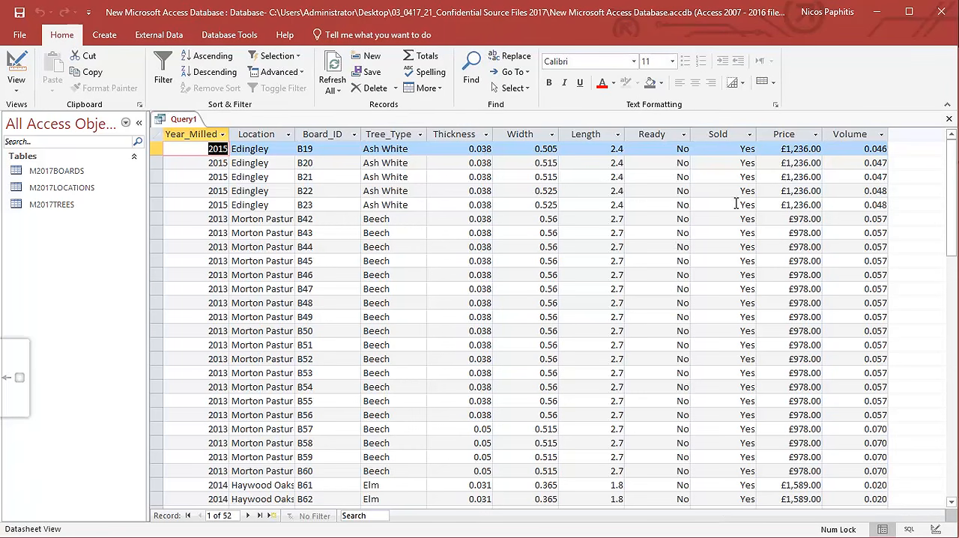
pyautogui.click(12, 81)
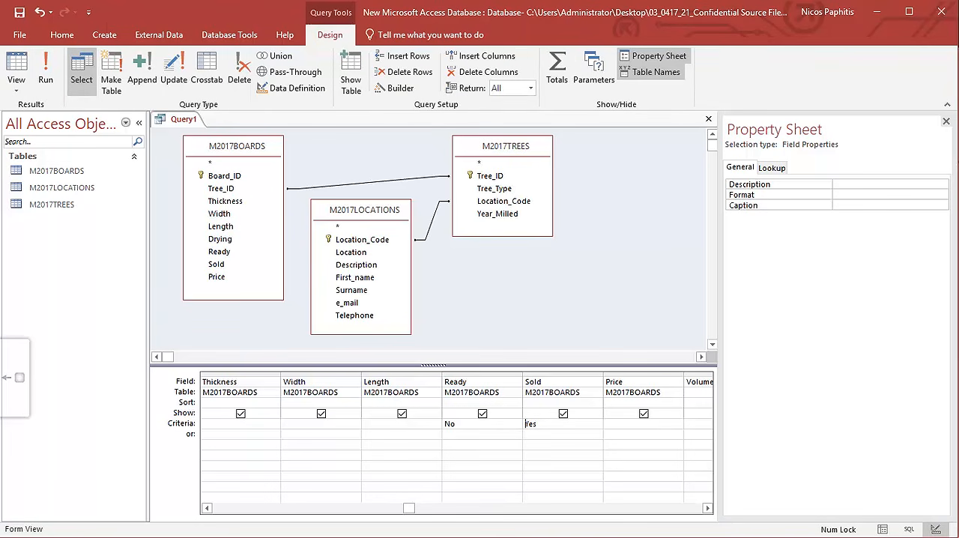
# Switch to the PDF, examine task 30 and the hand-drawn query and report diagram, and return to the Access query.
pyautogui.hotkey('alt', 'Tab')
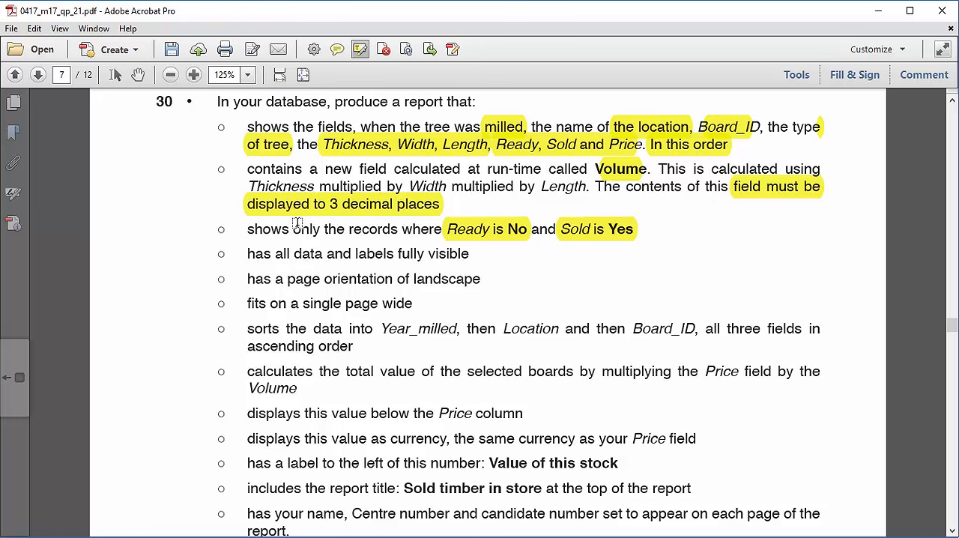
pyautogui.hotkey('alt', 'Tab')
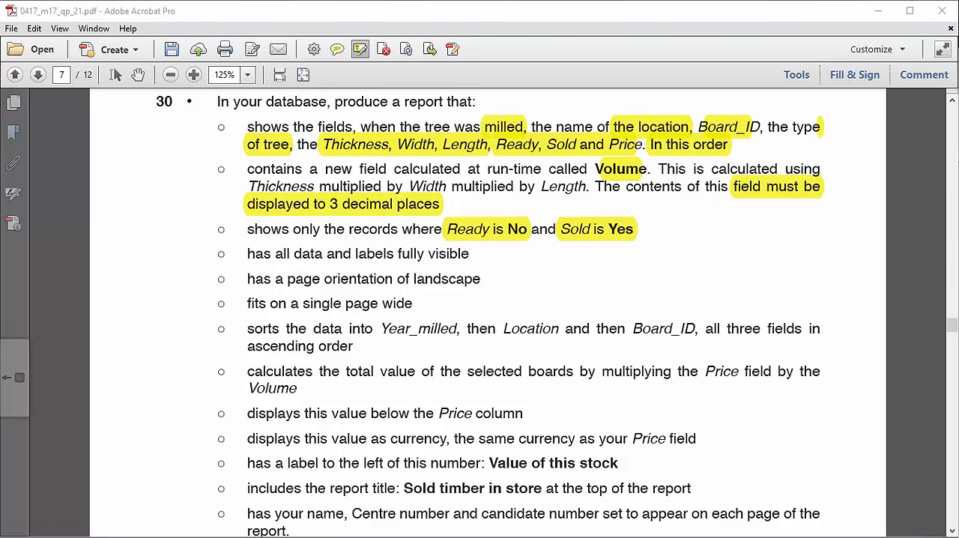
pyautogui.click(15, 378)
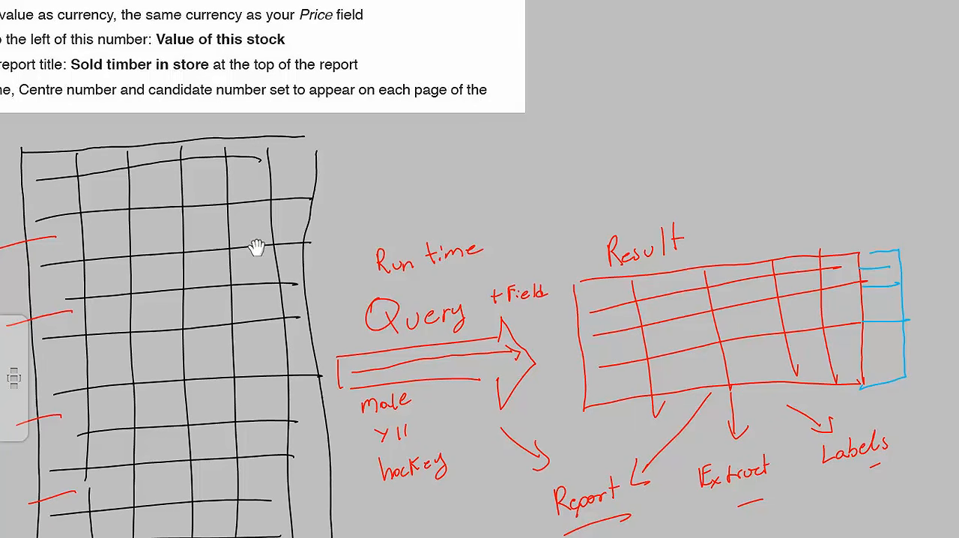
pyautogui.moveTo(216, 224); pyautogui.dragTo(513, 537)
pyautogui.moveTo(72, 231); pyautogui.dragTo(25, 242)
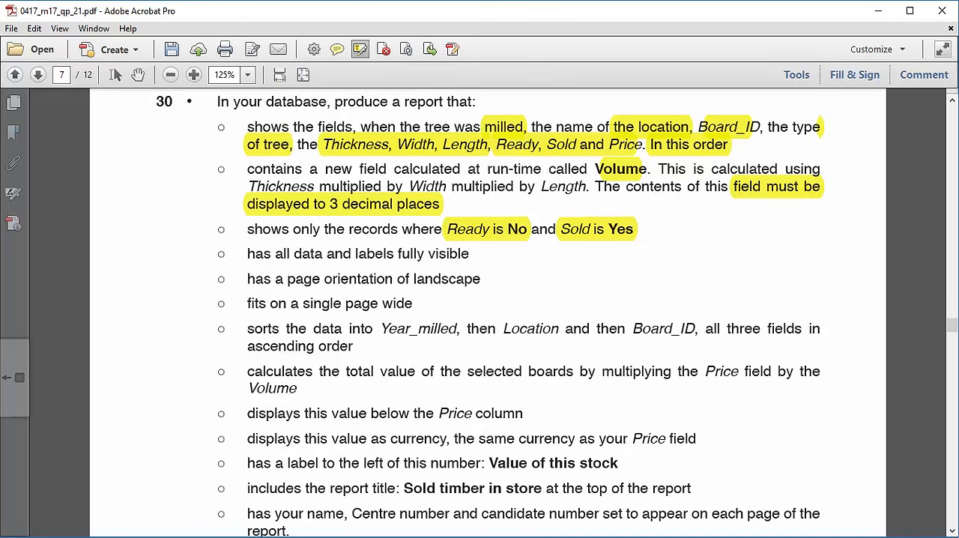
pyautogui.hotkey('alt', 'Tab')
# Save the query under the name Q 30.
pyautogui.click(348, 507)
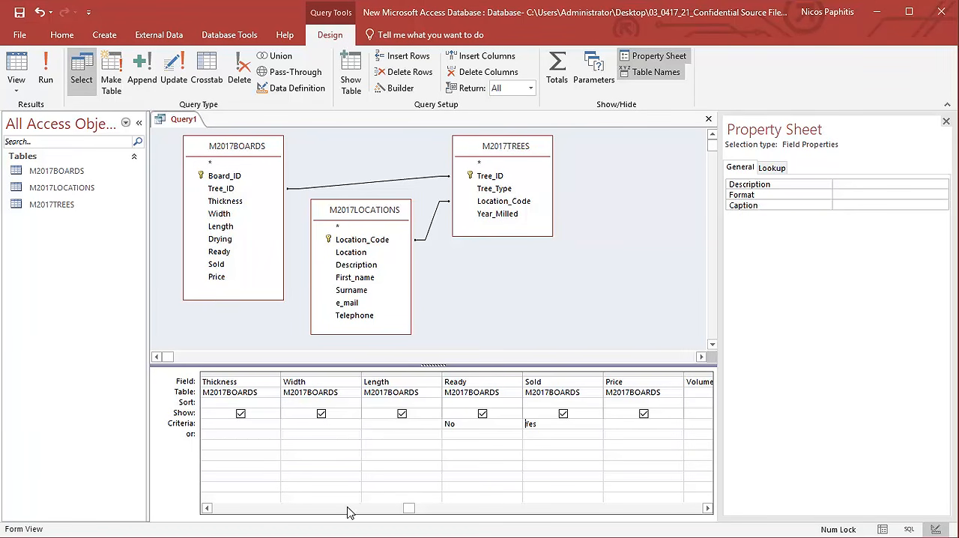
pyautogui.click(19, 12)
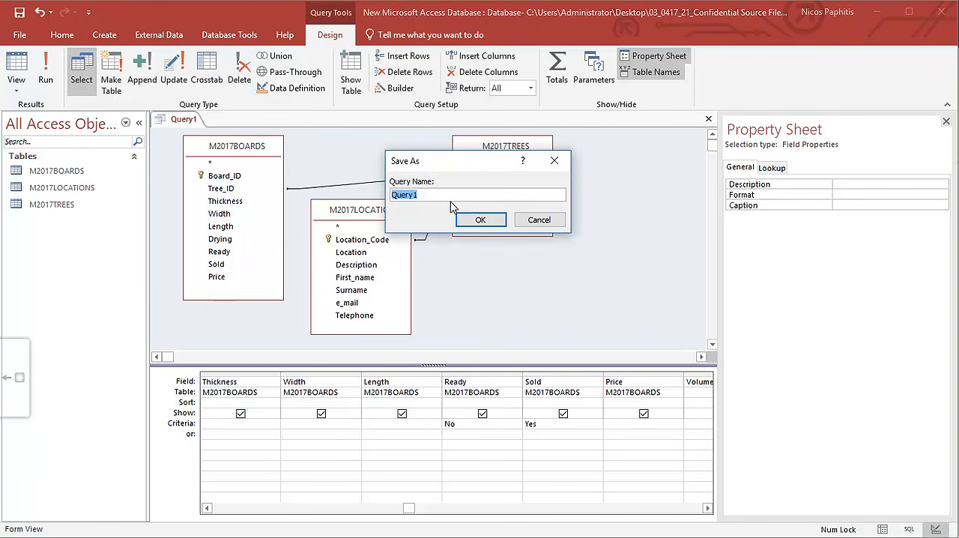
pyautogui.write('Q 30')
pyautogui.click(493, 222)
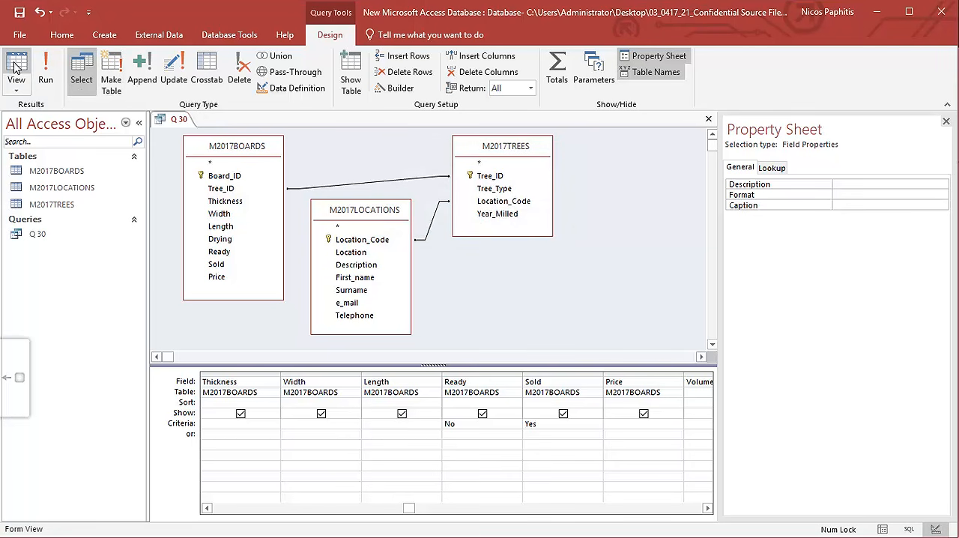
# Review all the records of query Q 30 in Datasheet view and close the query.
pyautogui.click(15, 79)
pyautogui.scroll(-4, 555, 268)
pyautogui.scroll(-8, 556, 268)
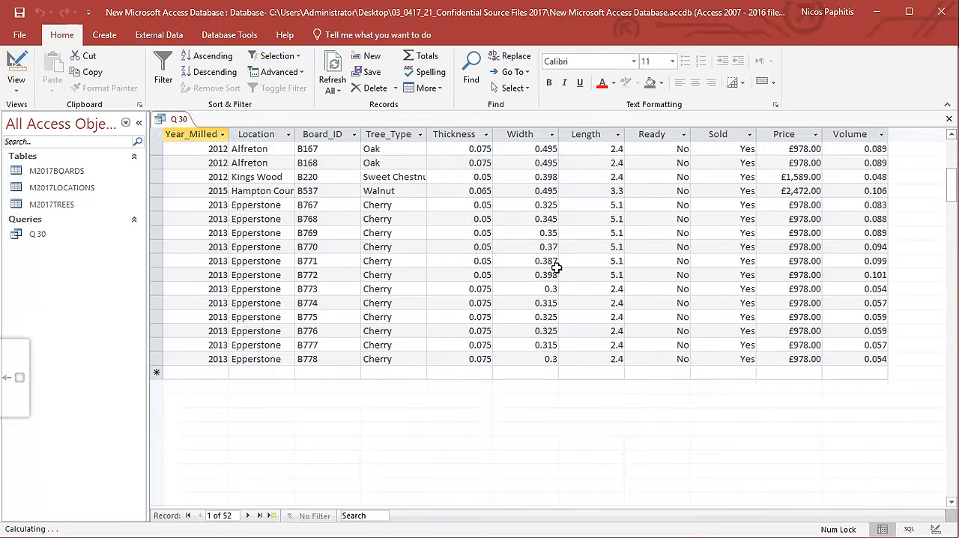
pyautogui.scroll(13, 552, 274)
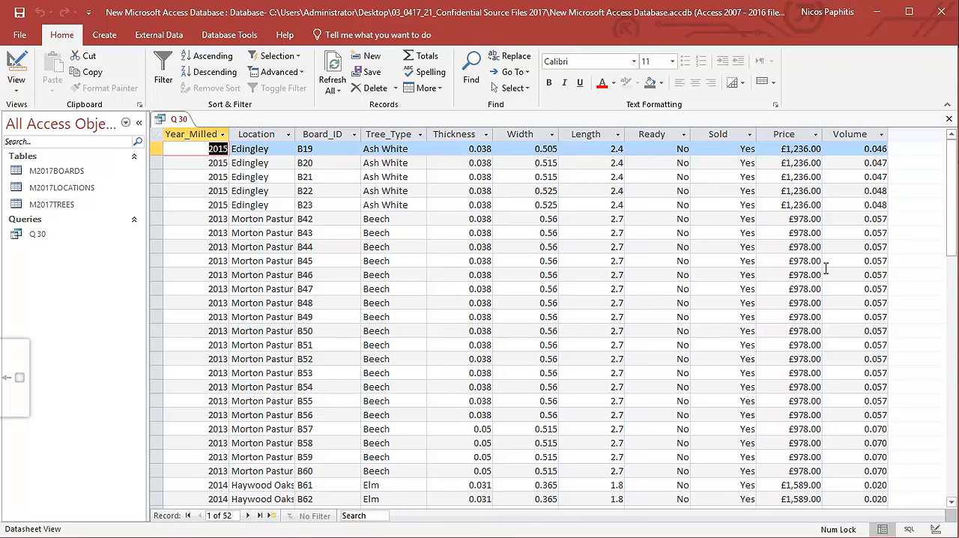
pyautogui.click(948, 118)
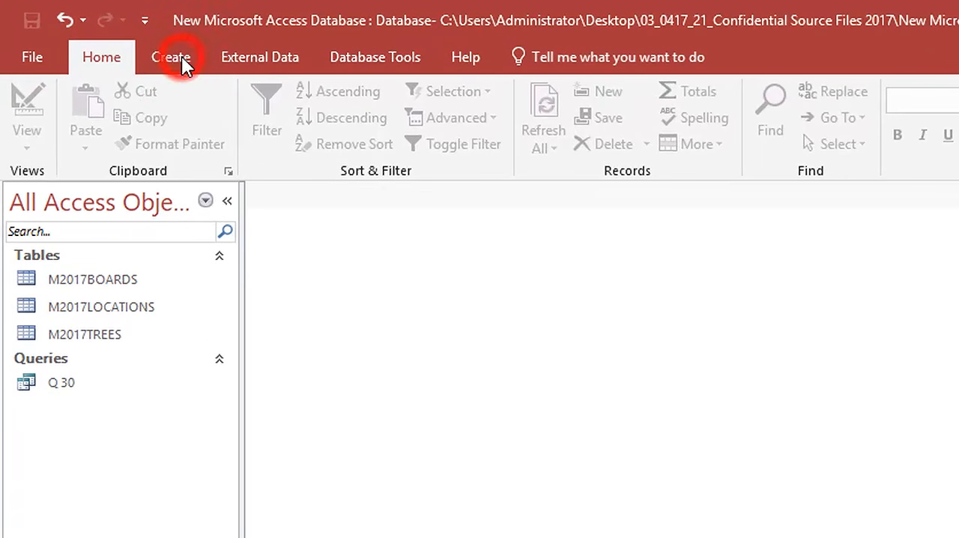
pyautogui.click(171, 57)
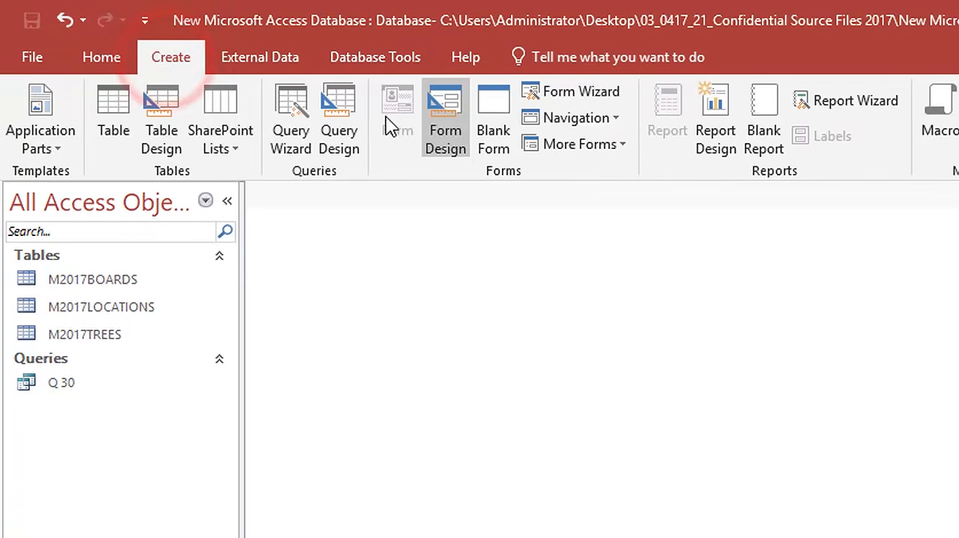
pyautogui.click(865, 100)
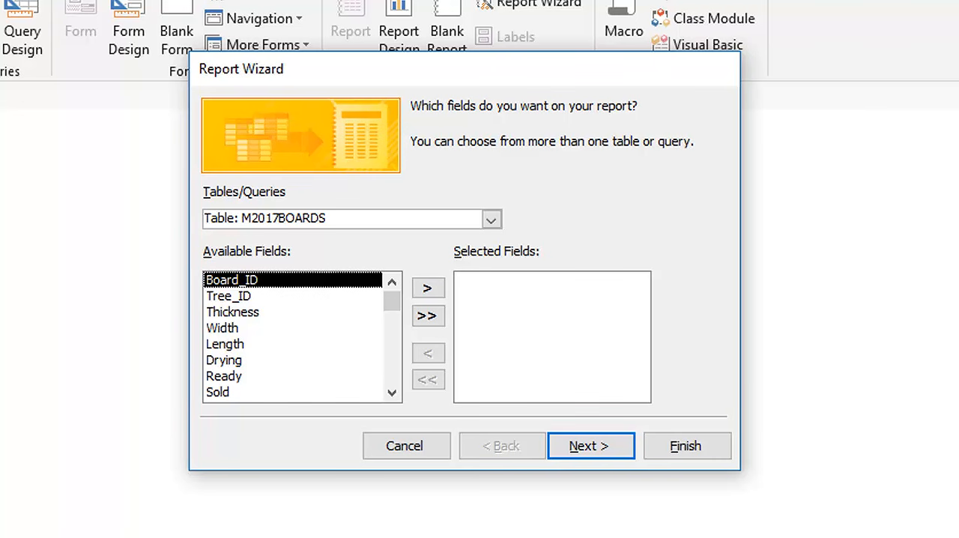
pyautogui.click(491, 218)
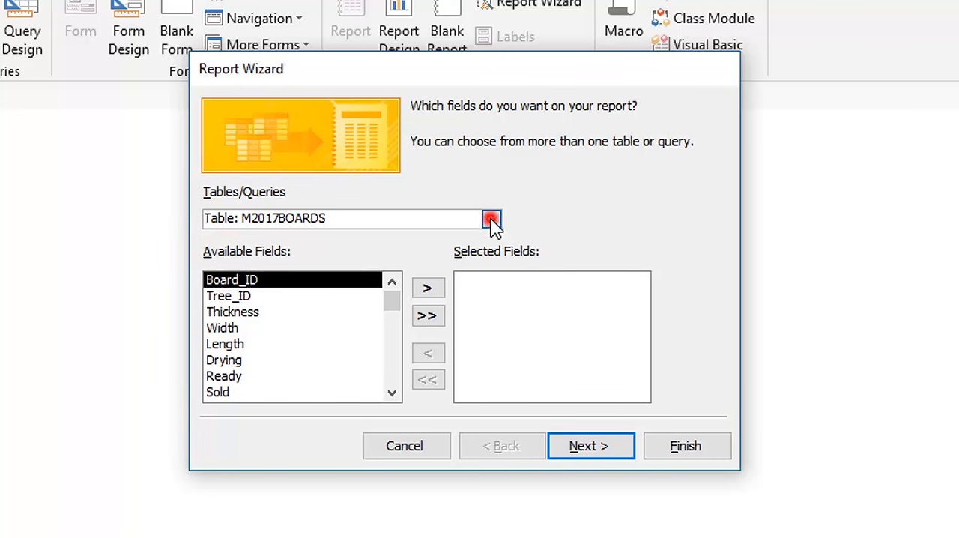
pyautogui.click(344, 286)
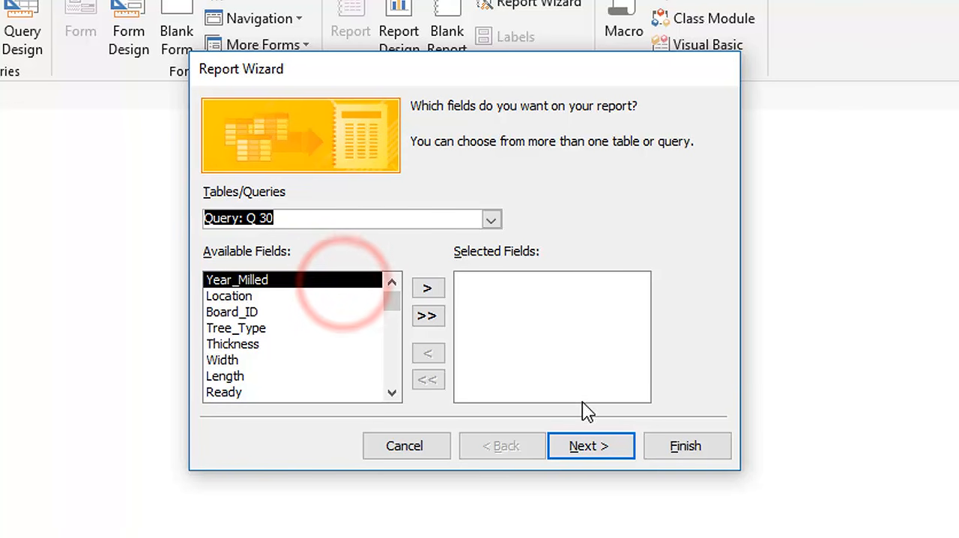
pyautogui.click(426, 317)
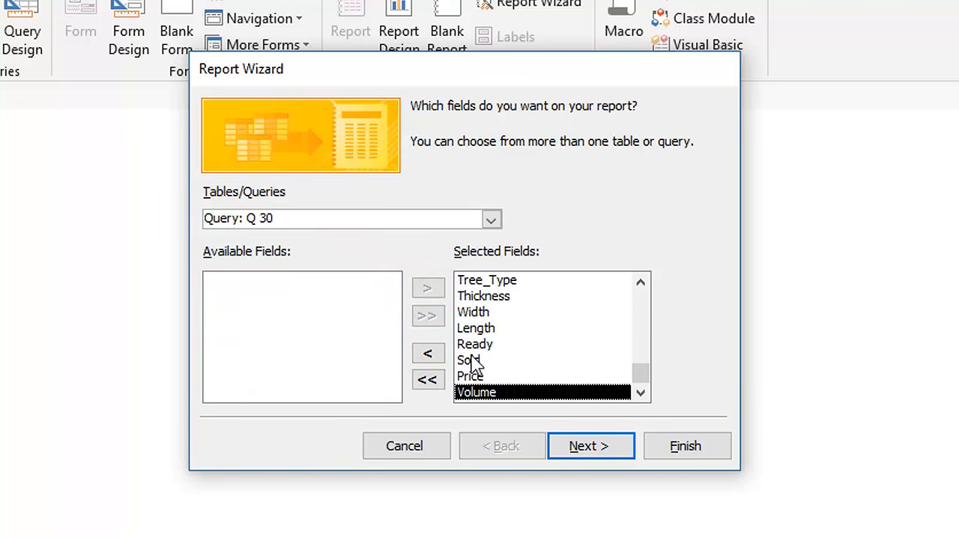
pyautogui.click(427, 379)
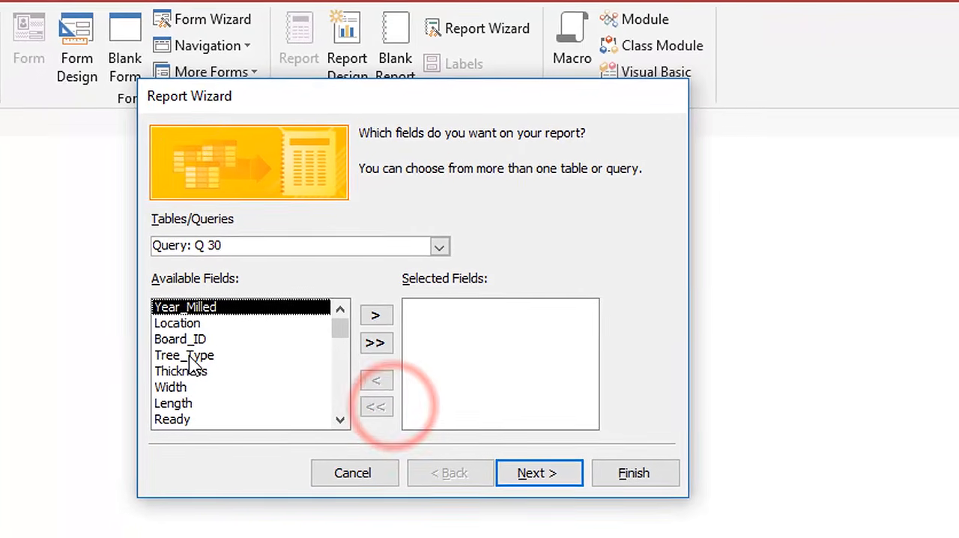
pyautogui.doubleClick(229, 337)
pyautogui.doubleClick(229, 320)
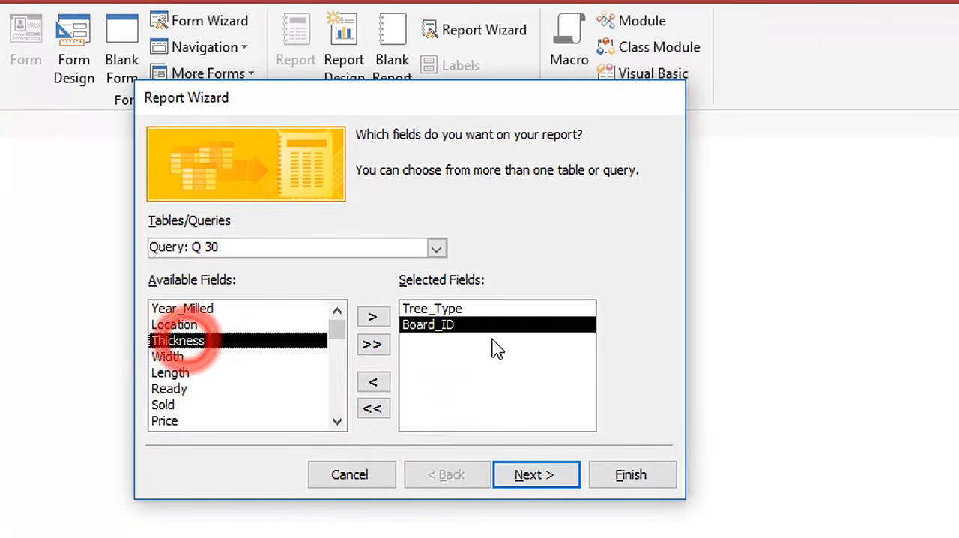
pyautogui.click(370, 474)
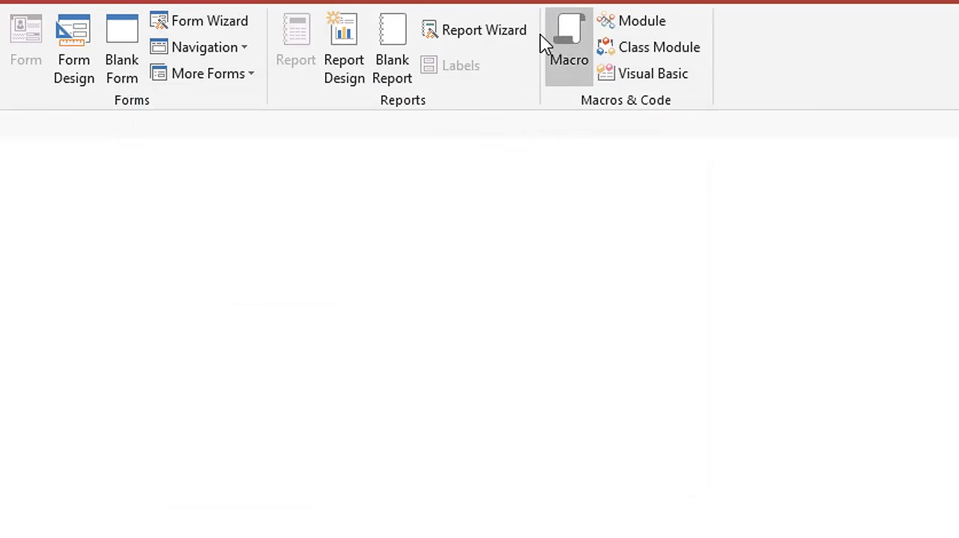
# Start the Report Wizard with query Q 30 as the source and include all its fields in the report.
pyautogui.click(475, 34)
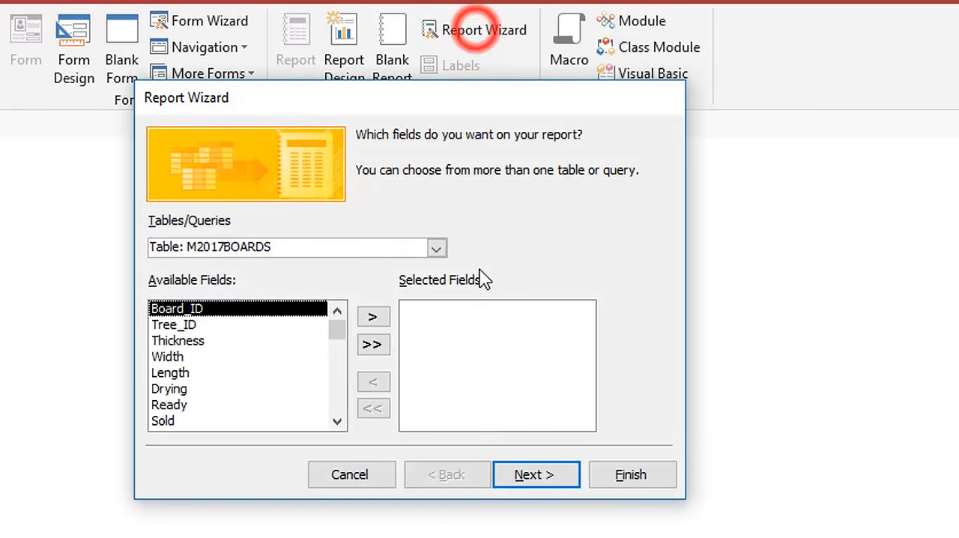
pyautogui.click(436, 248)
pyautogui.click(289, 316)
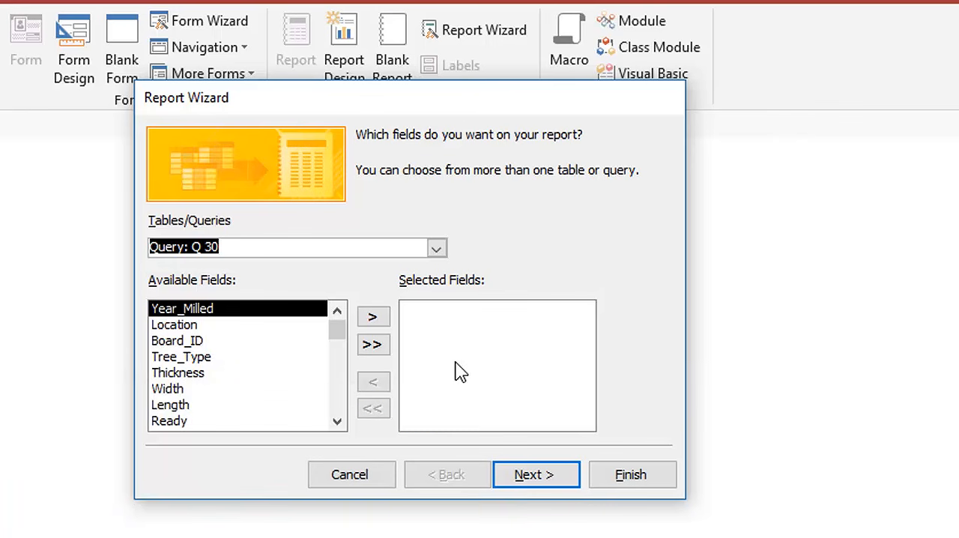
pyautogui.click(374, 343)
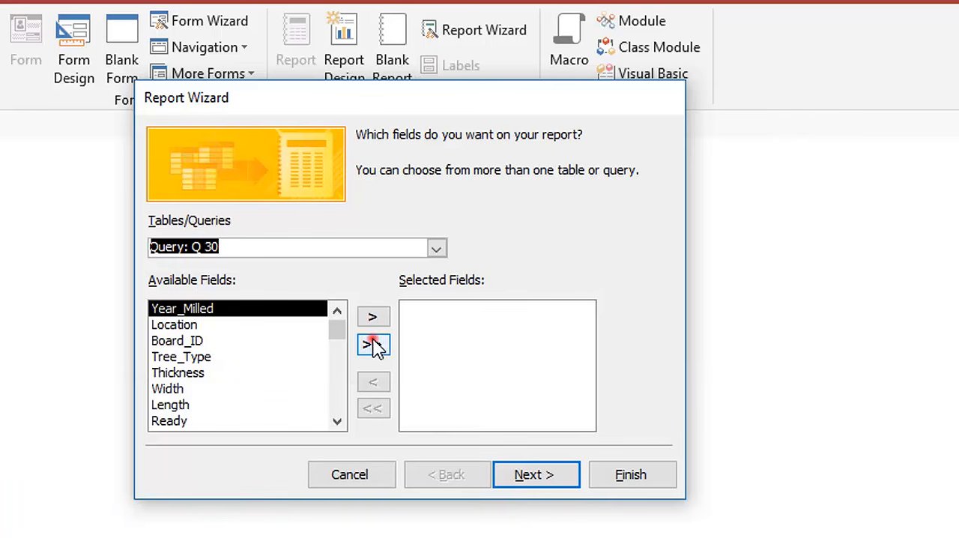
pyautogui.click(535, 480)
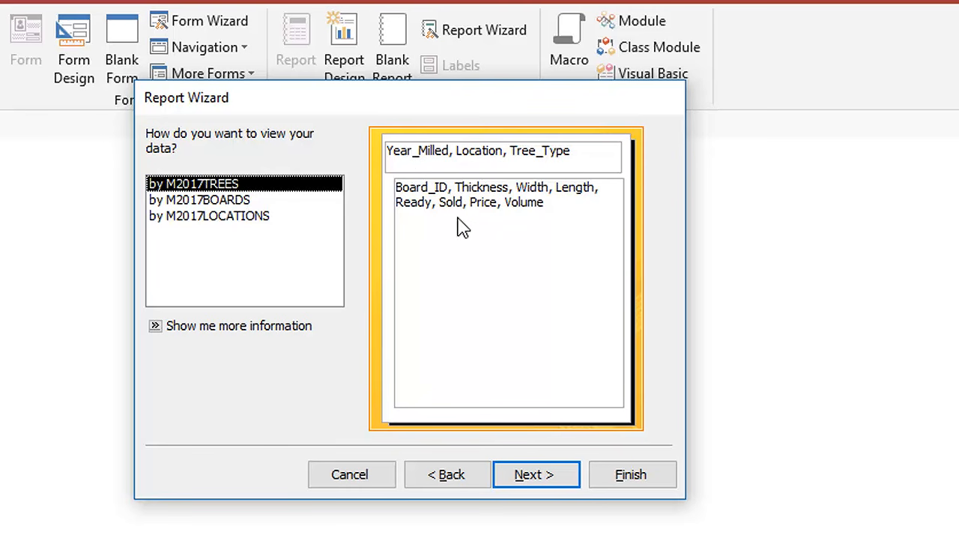
# Choose to view the report data by M2017BOARDS and continue without adding any grouping levels.
pyautogui.click(225, 218)
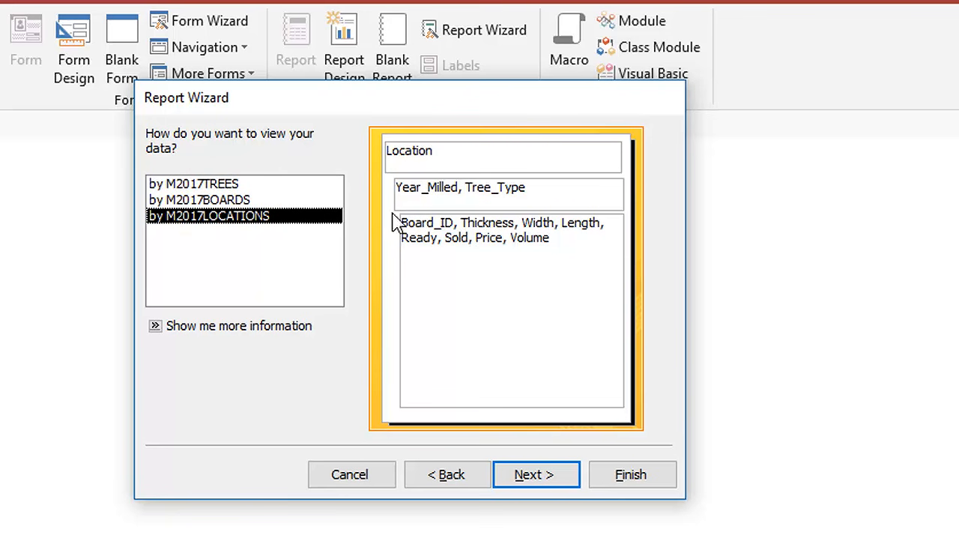
pyautogui.click(236, 202)
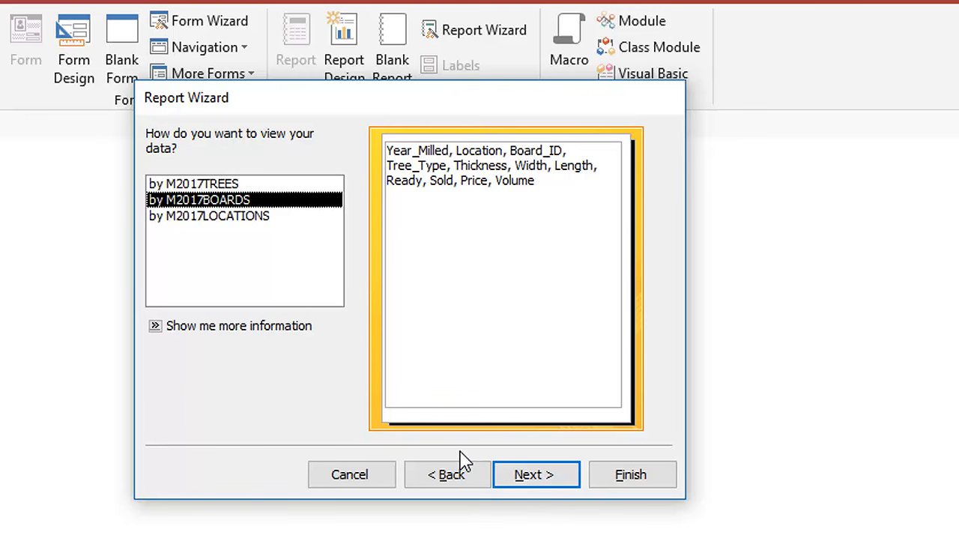
pyautogui.click(546, 475)
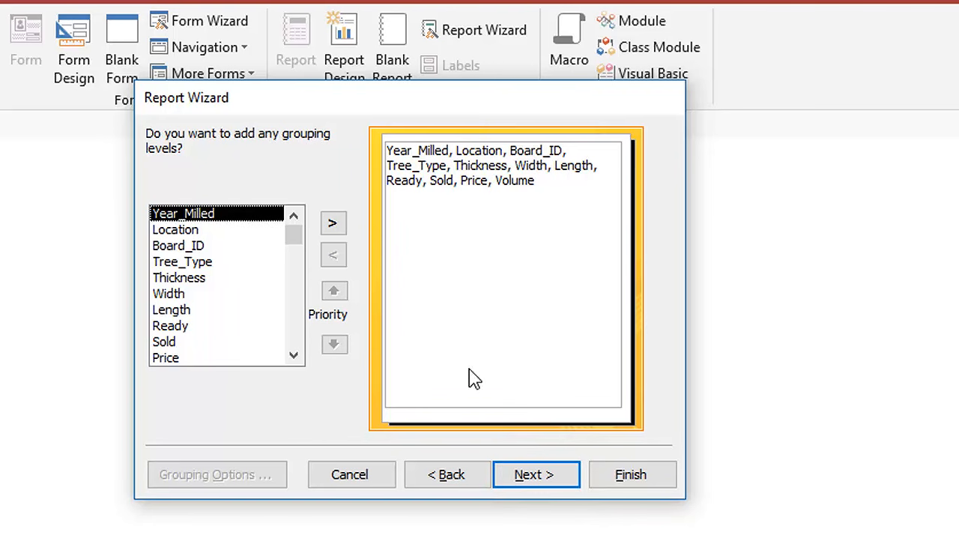
pyautogui.click(551, 484)
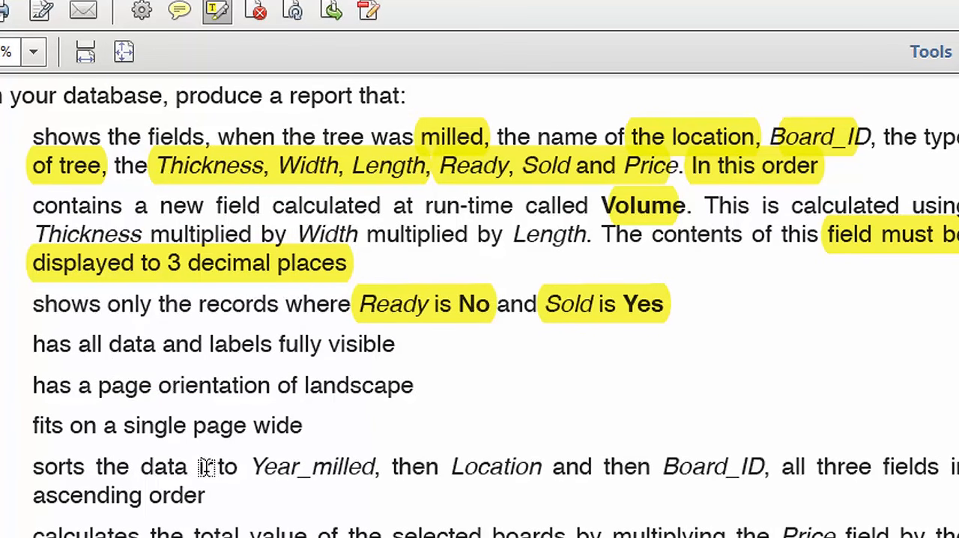
# Highlight Year_milled, Location, Board_ID and "ascending order" in the sorting requirement of question 30 in the exam paper.
pyautogui.moveTo(257, 466); pyautogui.dragTo(379, 468)
pyautogui.moveTo(453, 467); pyautogui.dragTo(542, 468)
pyautogui.moveTo(662, 468); pyautogui.dragTo(770, 469)
pyautogui.moveTo(35, 498); pyautogui.dragTo(207, 496)
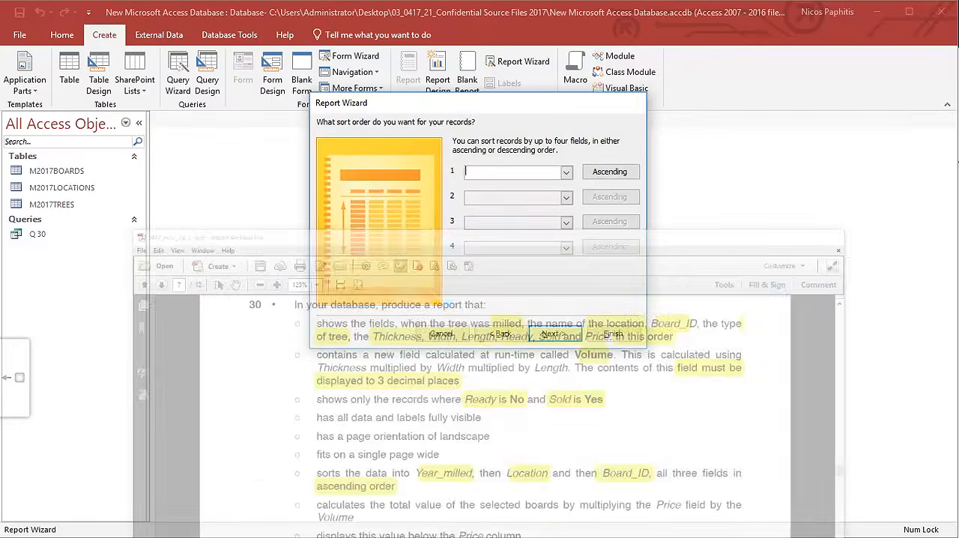
# In the Report Wizard, sort the records by Year_Milled, Location and Board_ID, all ascending, and continue to the layout options.
pyautogui.click(573, 179)
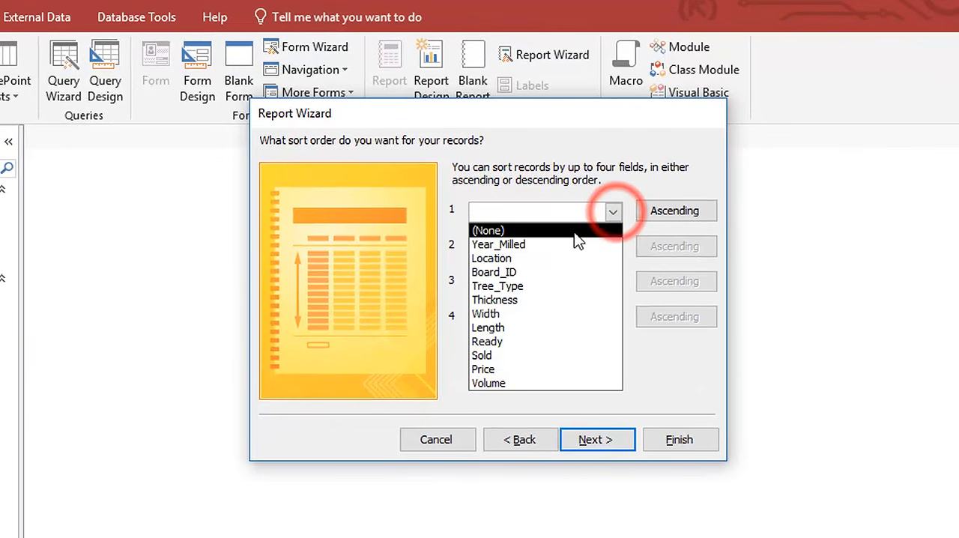
pyautogui.click(571, 244)
pyautogui.click(613, 249)
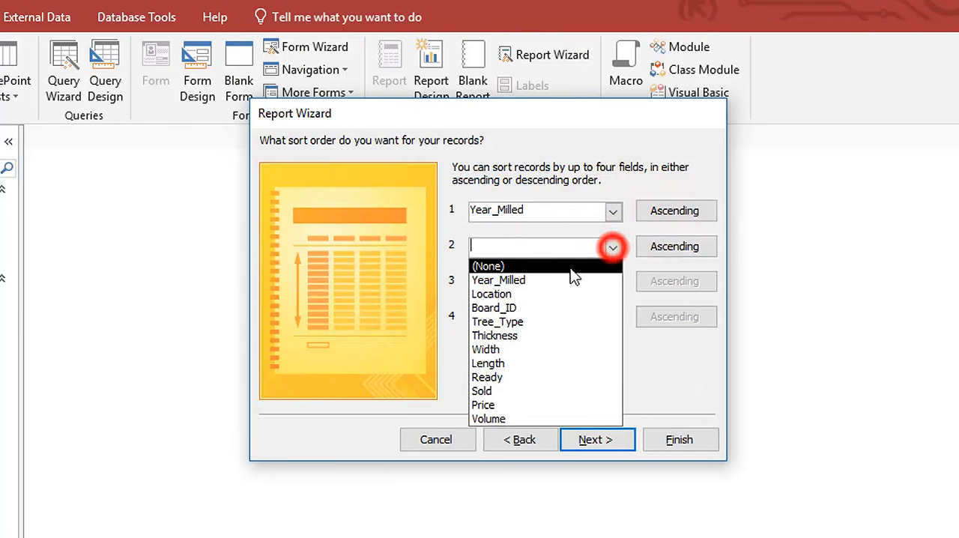
pyautogui.click(552, 292)
pyautogui.click(612, 282)
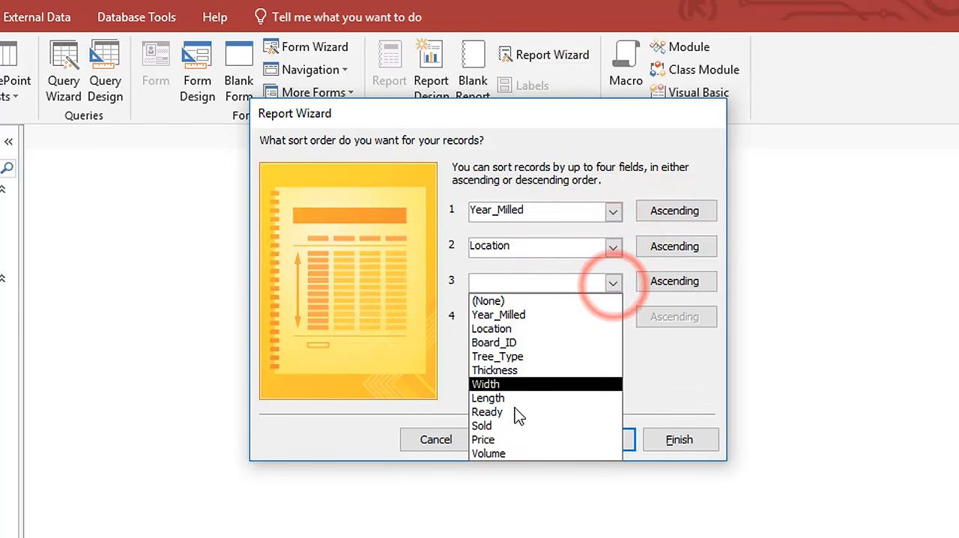
pyautogui.click(525, 342)
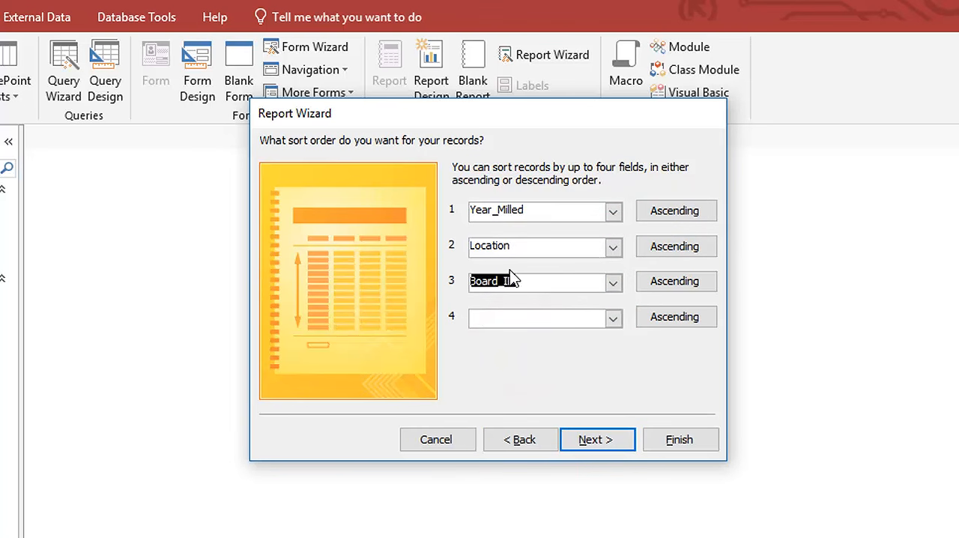
pyautogui.click(677, 252)
pyautogui.click(696, 249)
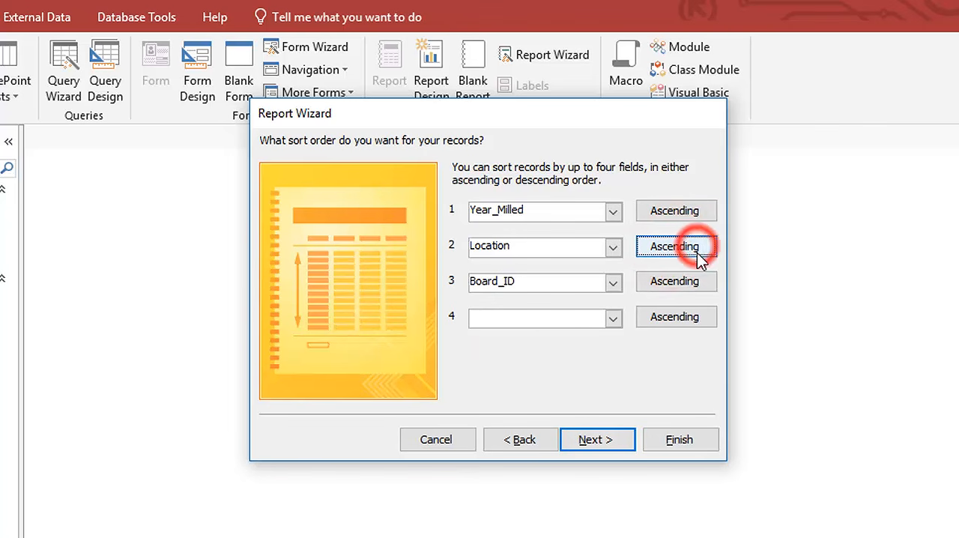
pyautogui.click(584, 439)
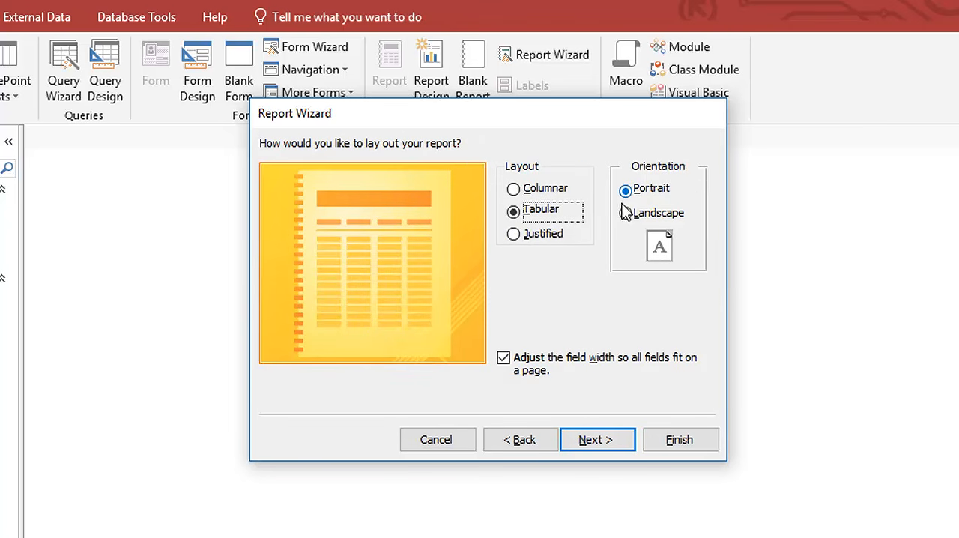
# Switch to the exam paper in Adobe Acrobat Pro, highlight "landscape" in the page orientation requirement and minimise the paper.
pyautogui.click(448, 535)
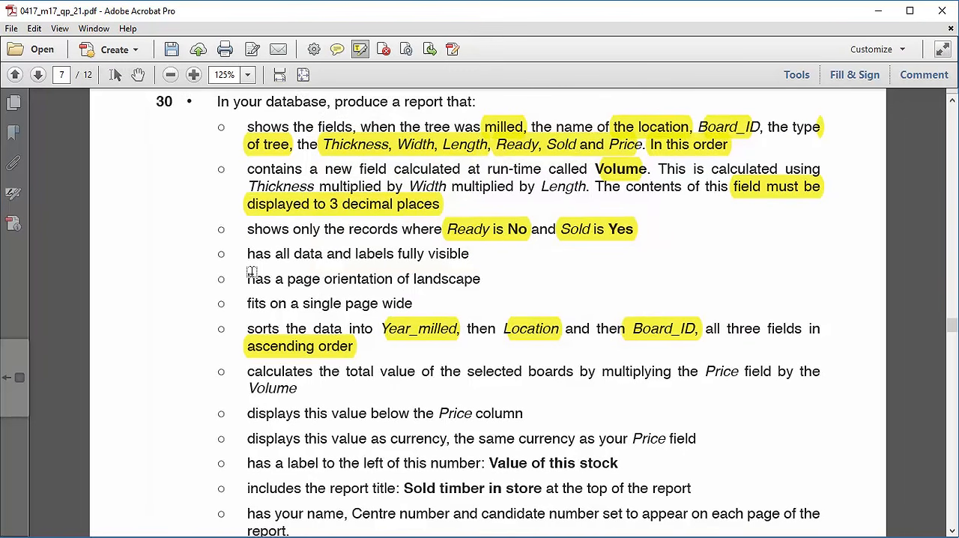
pyautogui.moveTo(408, 278); pyautogui.dragTo(480, 280)
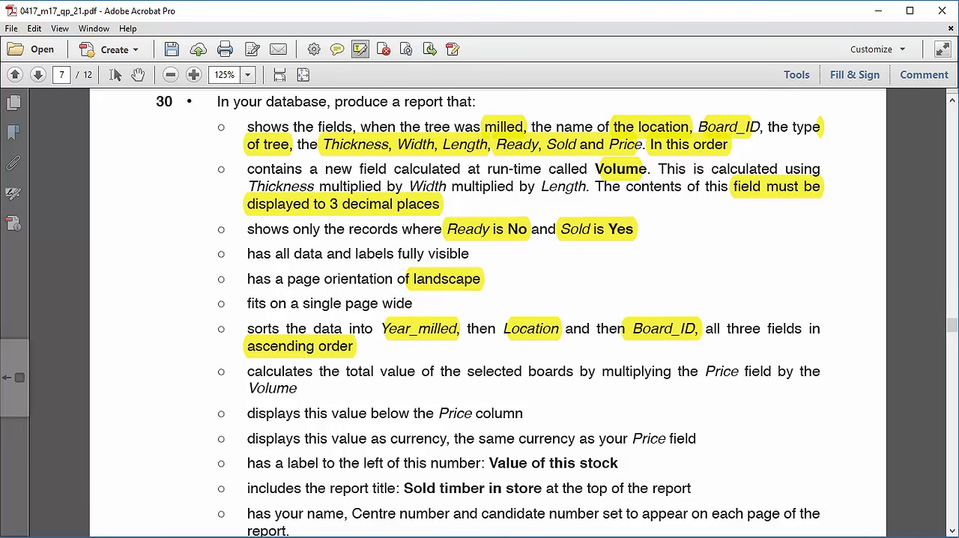
pyautogui.click(878, 10)
# Set the report to landscape orientation in the wizard and finish it with the default title M2017BOARDS.
pyautogui.click(599, 173)
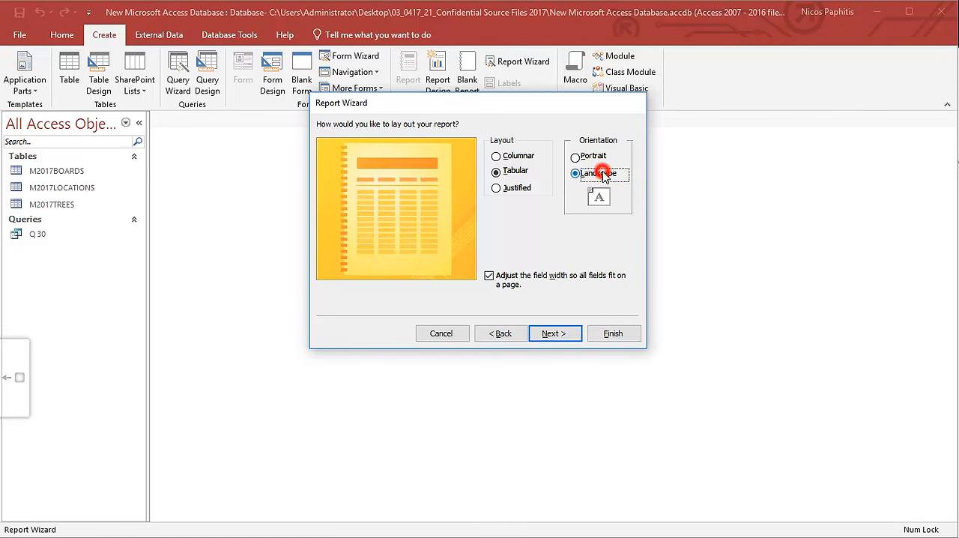
pyautogui.click(555, 336)
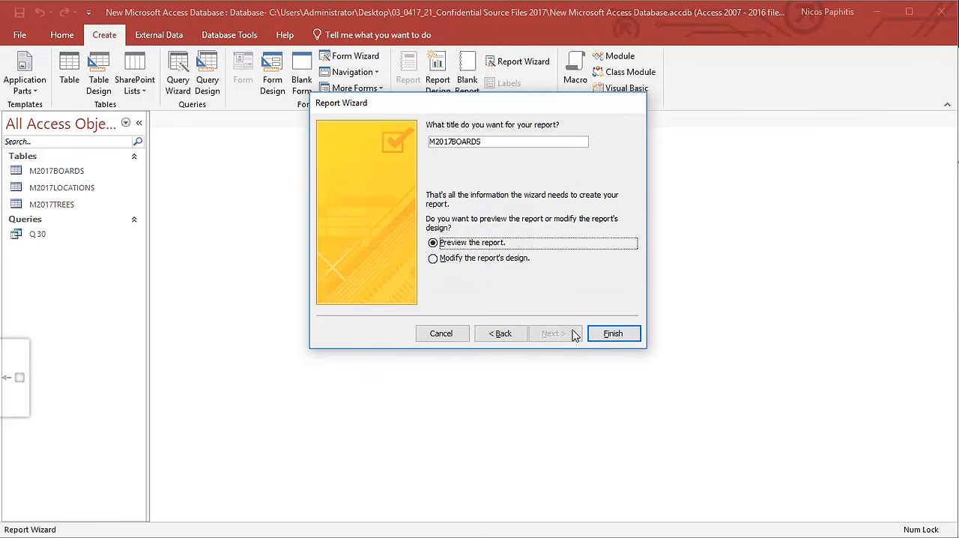
pyautogui.click(619, 334)
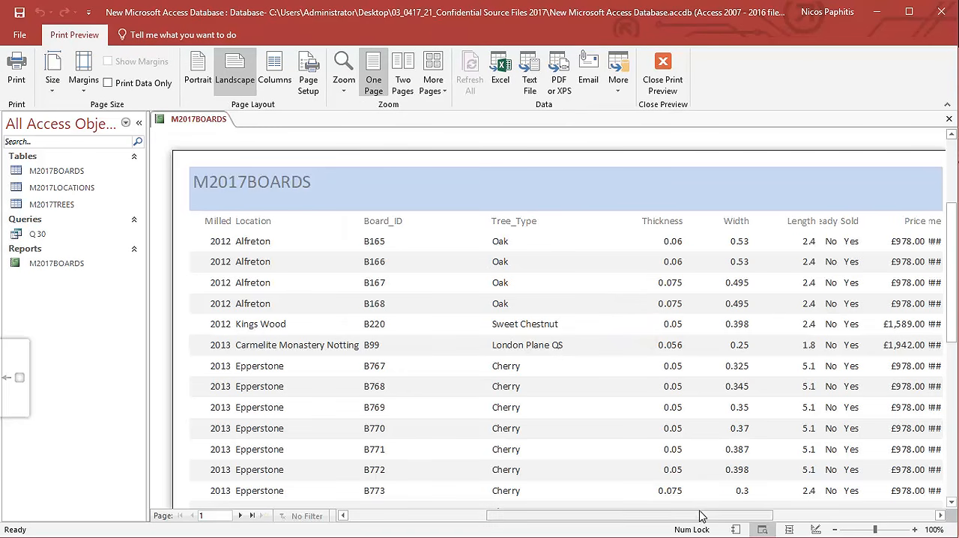
# Inspect the full width of the M2017BOARDS report in Print Preview and close the preview.
pyautogui.moveTo(696, 515); pyautogui.dragTo(742, 515)
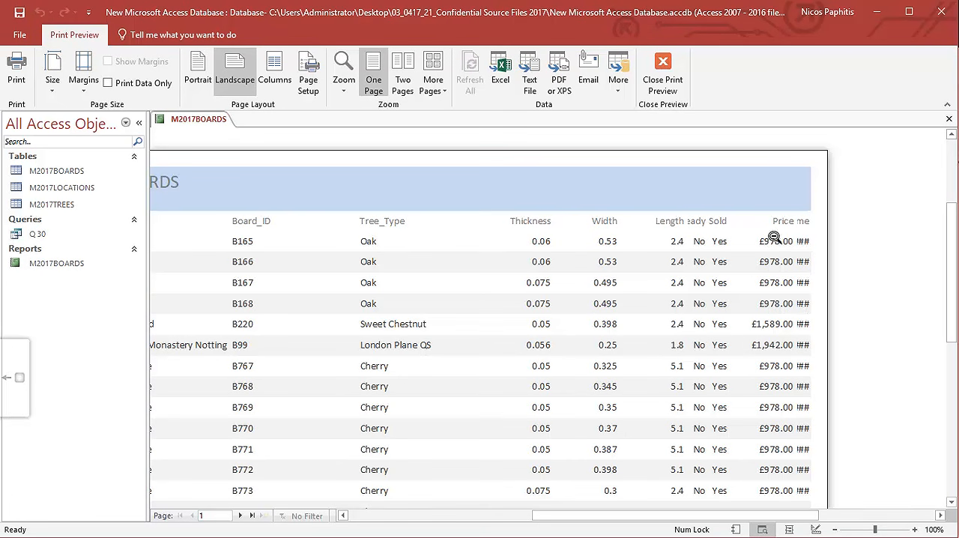
pyautogui.moveTo(562, 516); pyautogui.dragTo(523, 528)
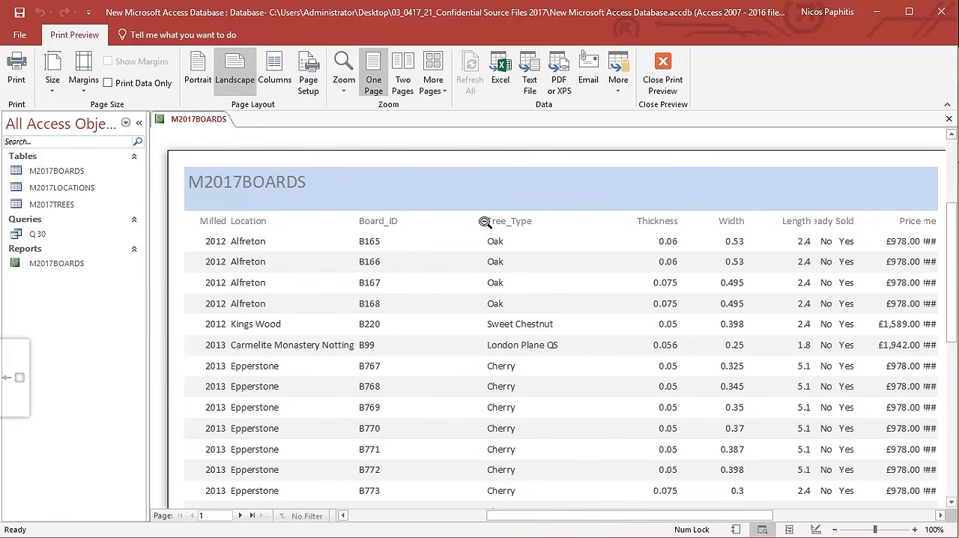
pyautogui.click(663, 72)
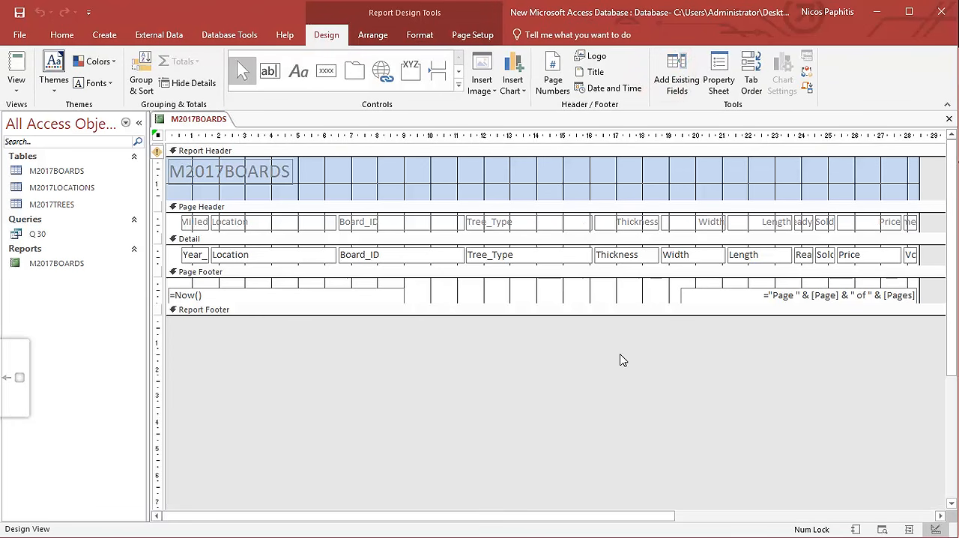
# Check the report's columns for cut-off labels and data in Report View and return to Design View.
pyautogui.click(16, 66)
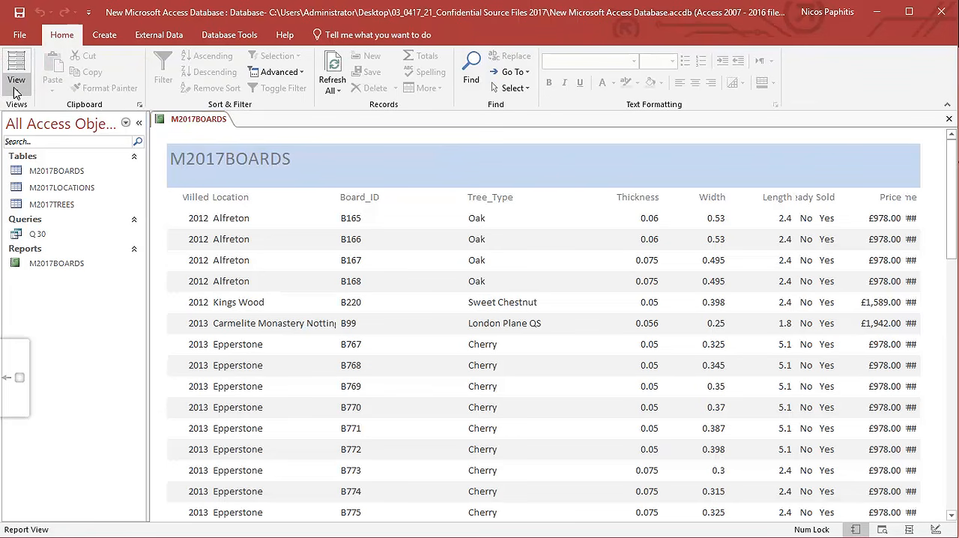
pyautogui.click(16, 88)
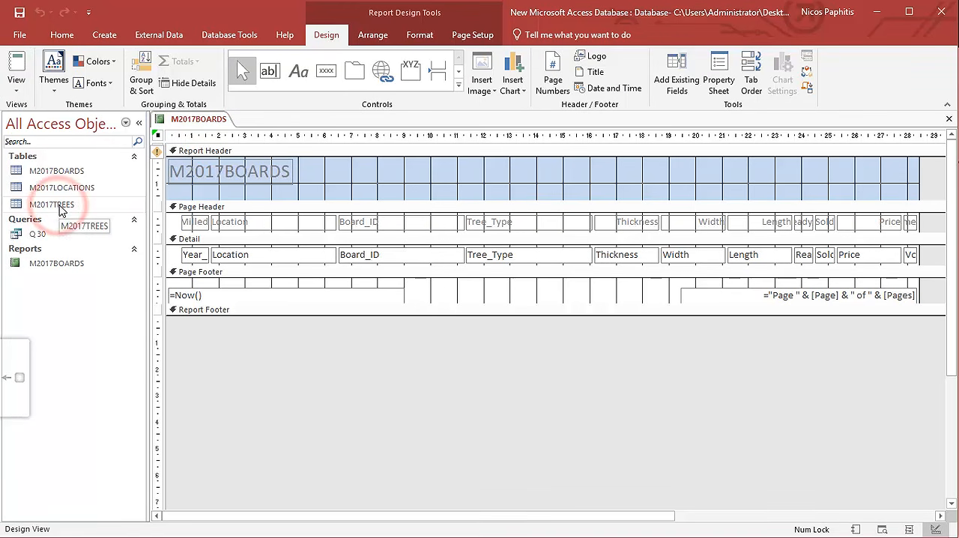
pyautogui.click(16, 69)
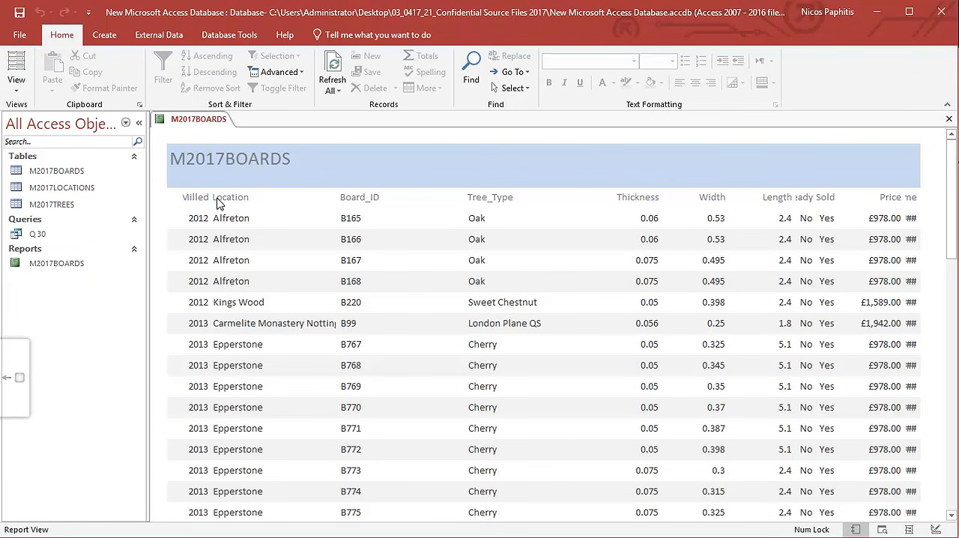
pyautogui.scroll(-3, 210, 262)
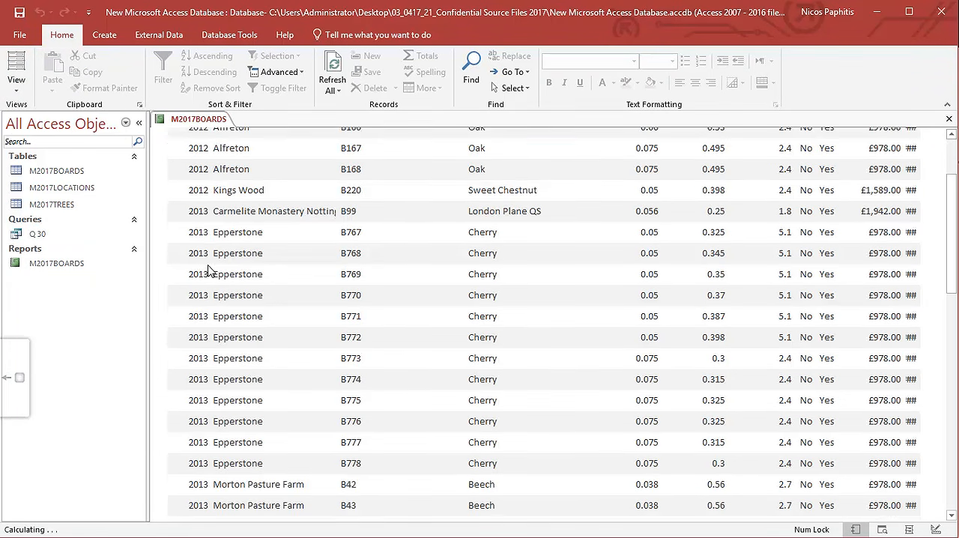
pyautogui.scroll(3, 240, 239)
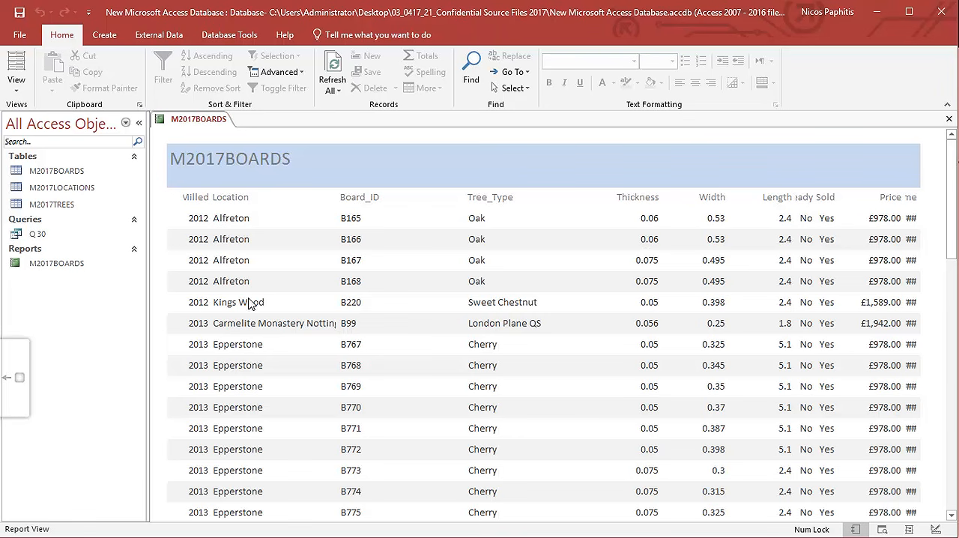
pyautogui.click(23, 87)
pyautogui.click(92, 207)
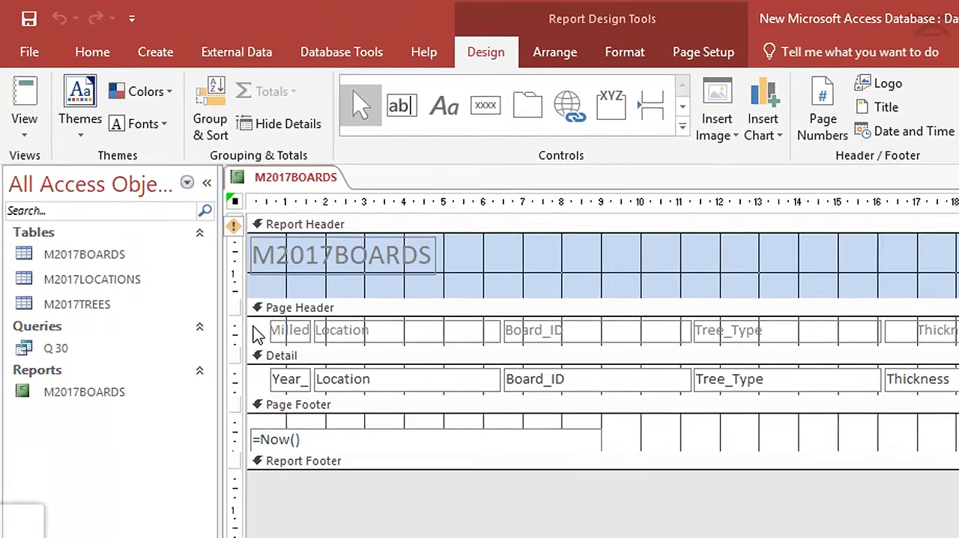
# Select the Year_Milled label and field together and widen both rightward to about the 2 cm ruler mark.
pyautogui.moveTo(169, 219); pyautogui.dragTo(201, 256)
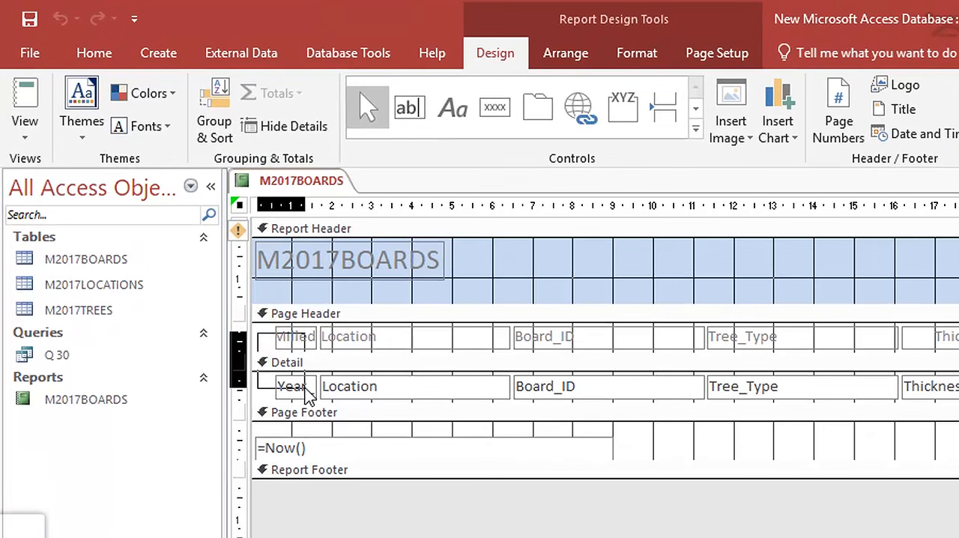
pyautogui.moveTo(306, 395); pyautogui.dragTo(307, 392)
pyautogui.moveTo(316, 337); pyautogui.dragTo(334, 337)
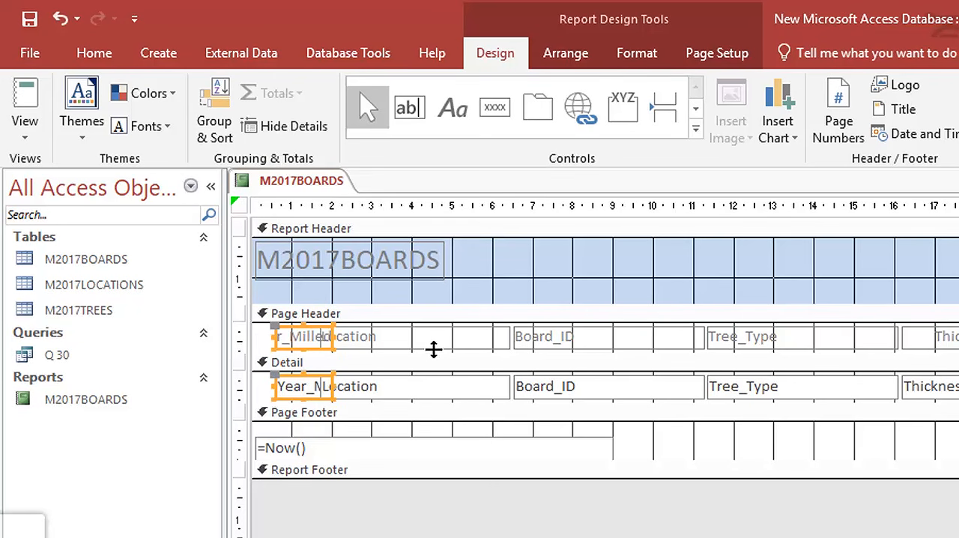
# Narrow the Location label and field together and move both right until they are clear of Year_Milled.
pyautogui.click(437, 345)
pyautogui.keyDown('shift'); pyautogui.click(437, 395); pyautogui.keyUp('shift')
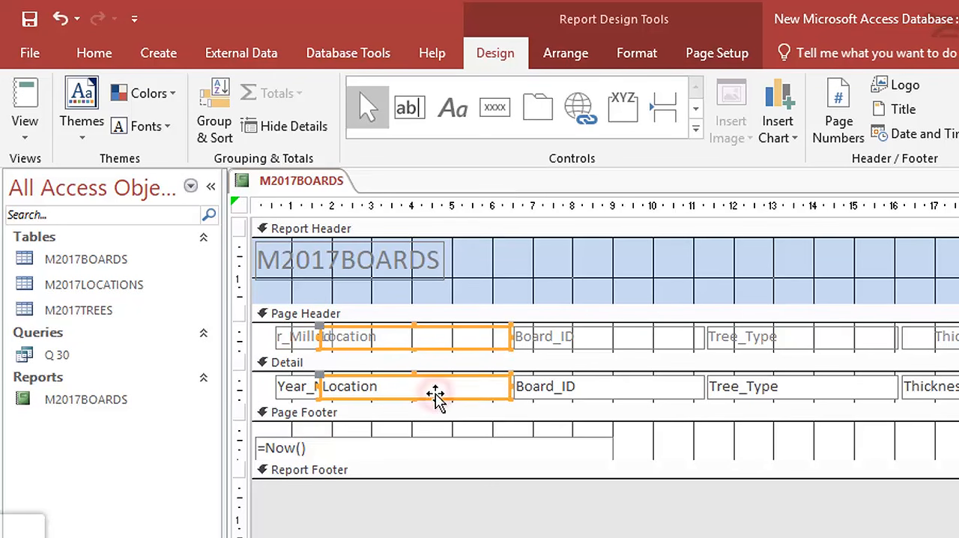
pyautogui.moveTo(505, 337); pyautogui.dragTo(458, 338)
pyautogui.moveTo(376, 336); pyautogui.dragTo(411, 336)
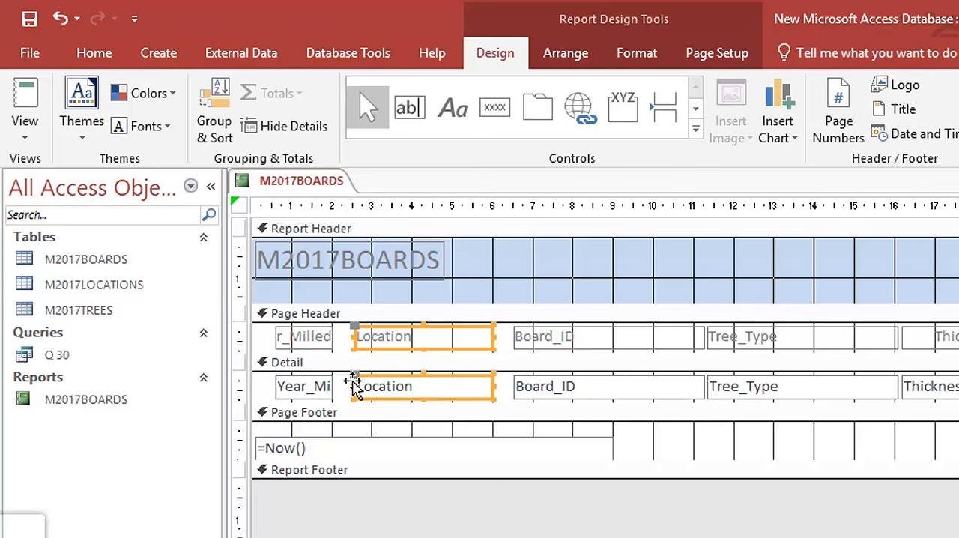
# Extend the Year_Milled label and field on both sides to fit the full heading, and check them in Report View.
pyautogui.moveTo(344, 395); pyautogui.dragTo(259, 338)
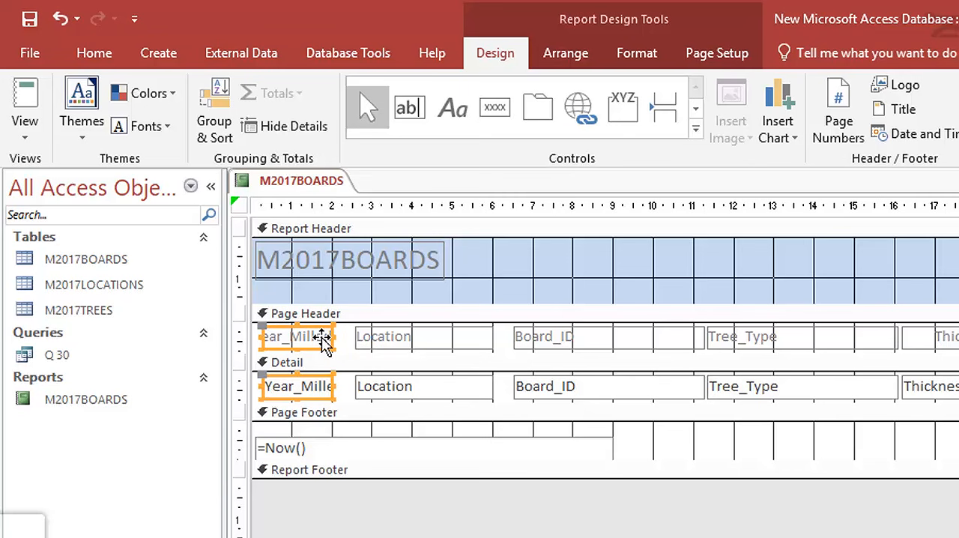
pyautogui.moveTo(335, 336); pyautogui.dragTo(343, 336)
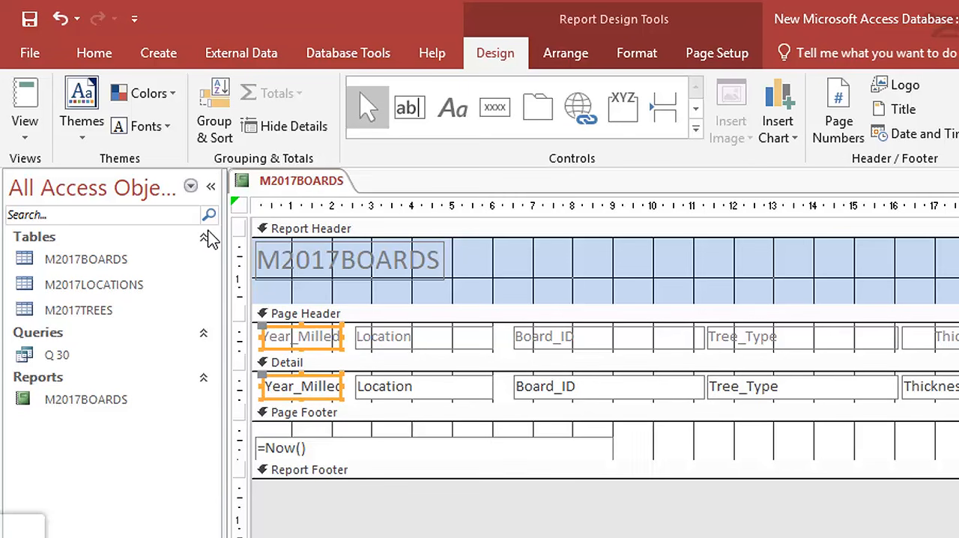
pyautogui.click(23, 101)
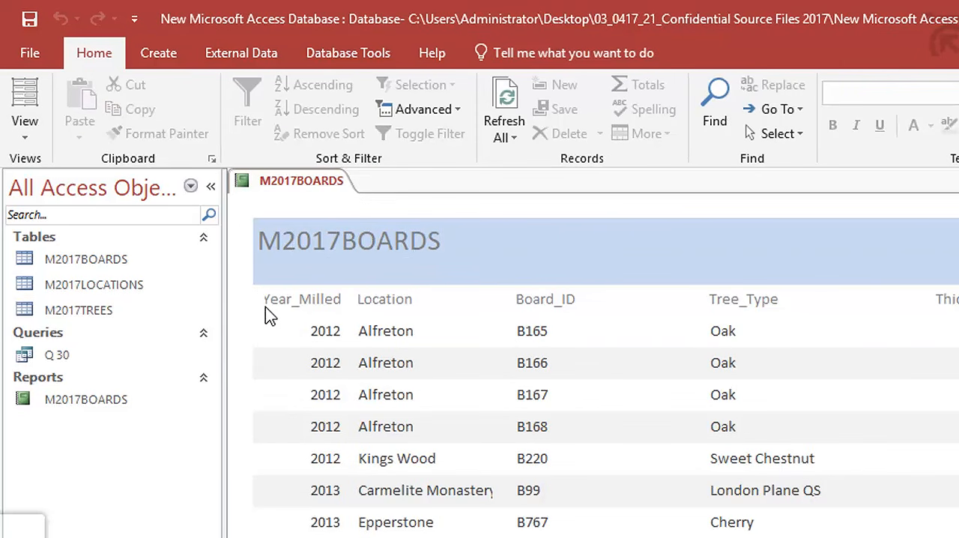
# Return to Design View, move the Year_Milled label and field right up to Location, and check the spacing in Report View.
pyautogui.click(25, 135)
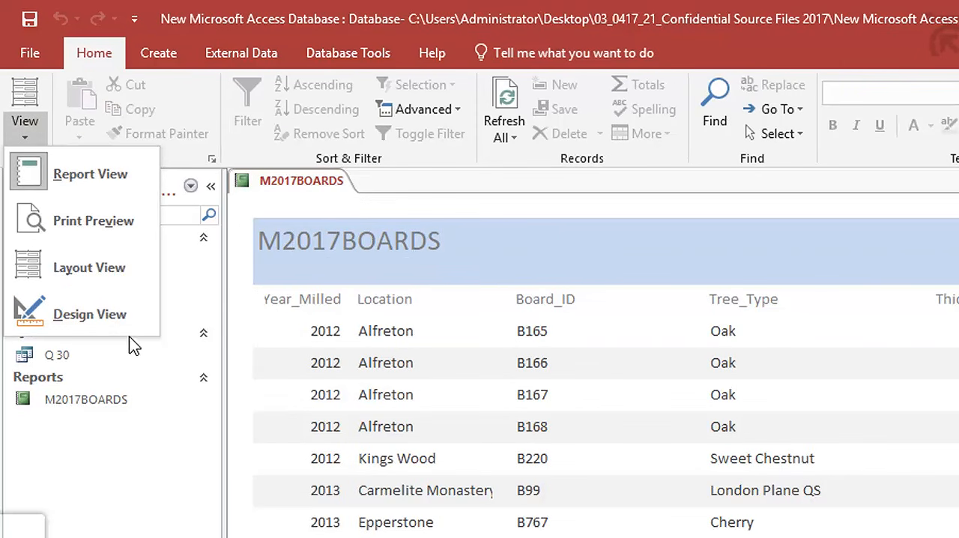
pyautogui.click(112, 315)
pyautogui.moveTo(304, 337); pyautogui.dragTo(314, 337)
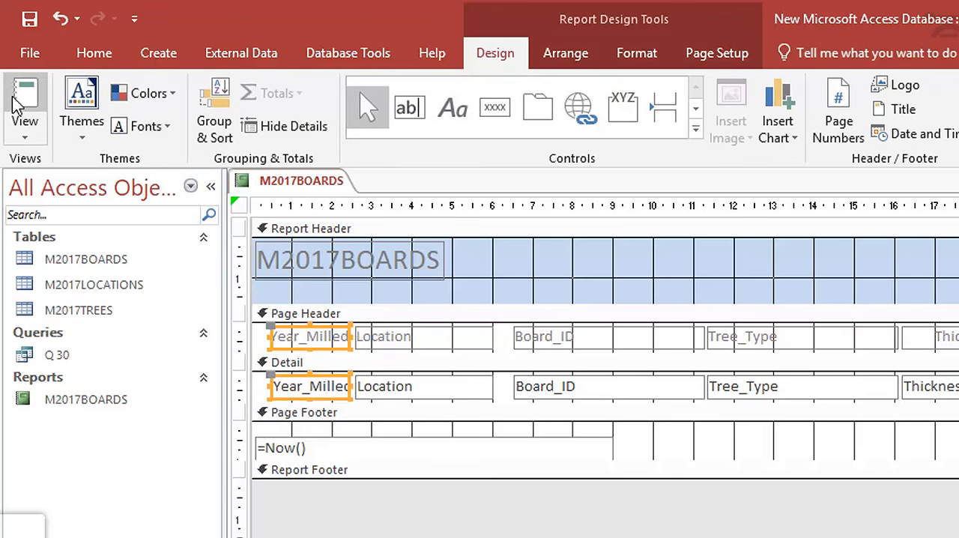
pyautogui.click(23, 106)
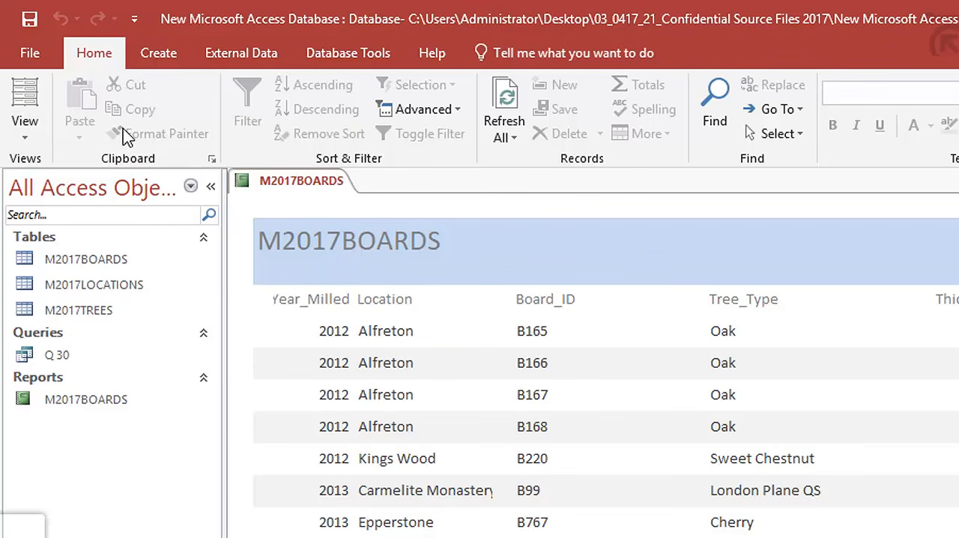
# Extend the left edge of the Year_Milled label and field slightly in Design View and review the records in Report View.
pyautogui.click(24, 138)
pyautogui.click(63, 304)
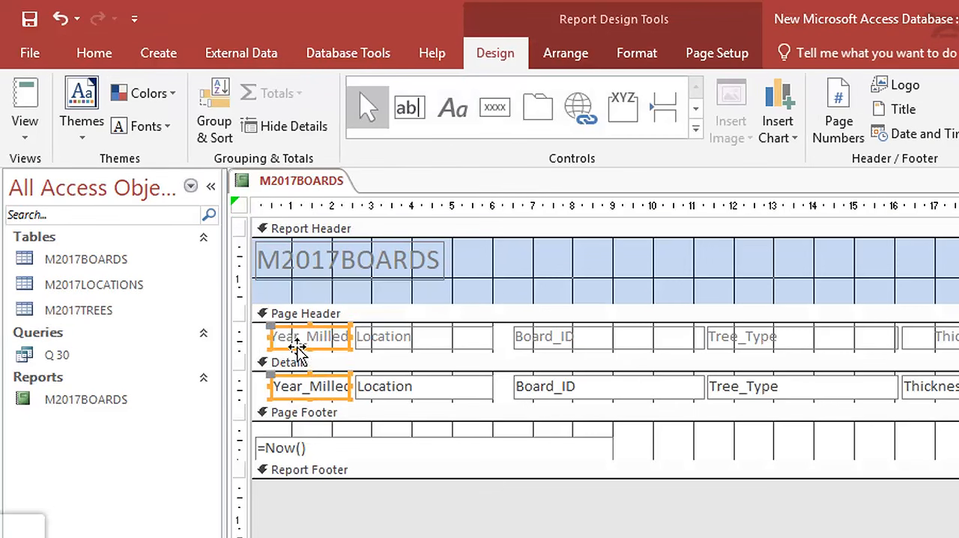
pyautogui.click(267, 336)
pyautogui.keyDown('shift'); pyautogui.click(280, 386); pyautogui.keyUp('shift')
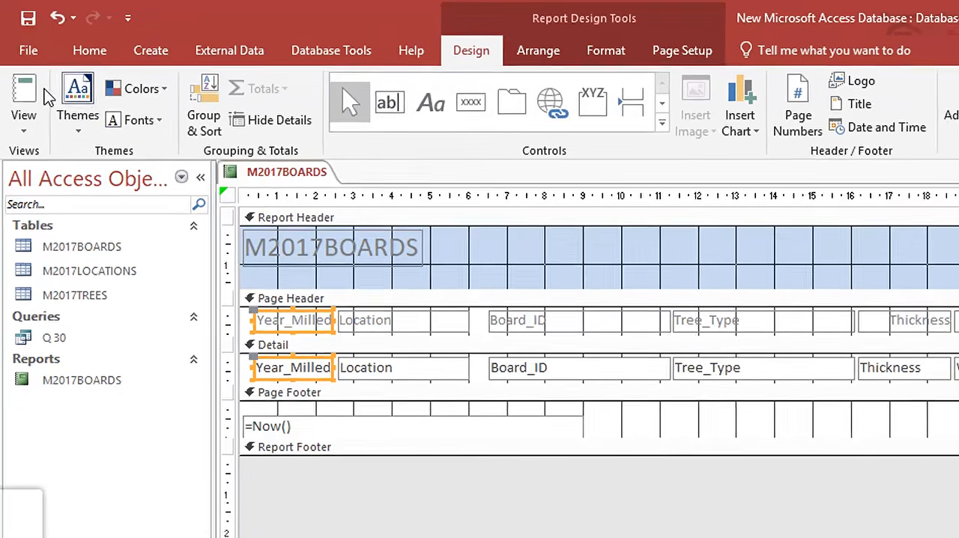
pyautogui.click(24, 102)
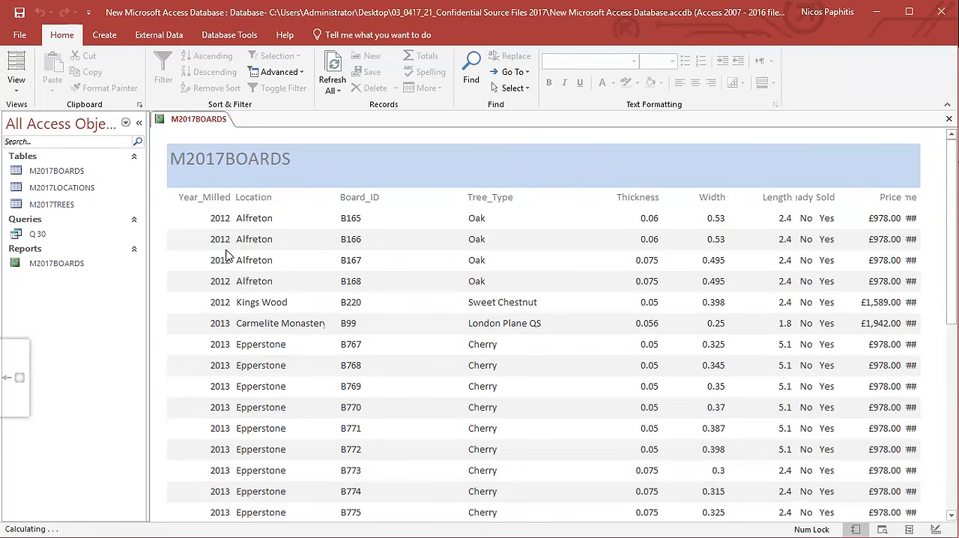
pyautogui.scroll(-5, 324, 343)
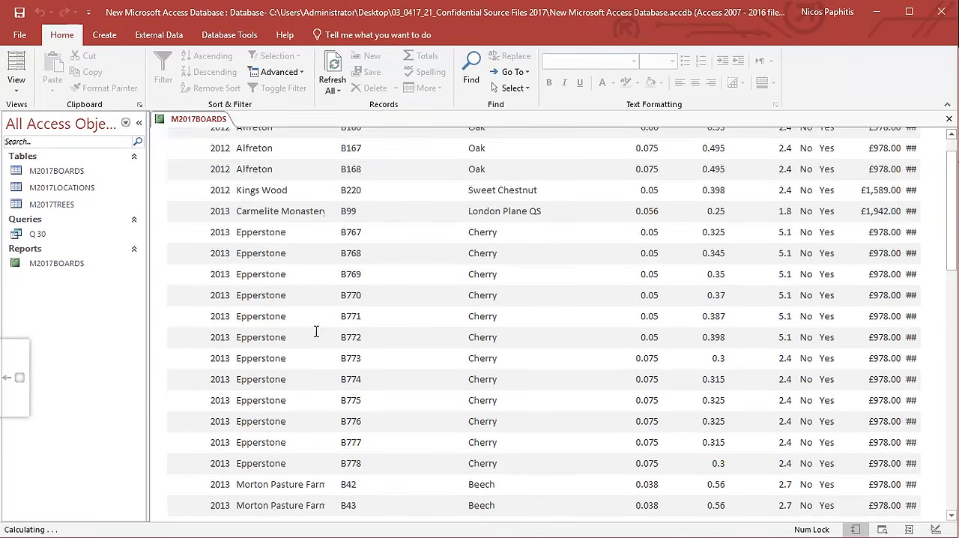
# Review the records, return to Design View, and shorten the Board_ID label and field from their left edge.
pyautogui.scroll(5, 329, 380)
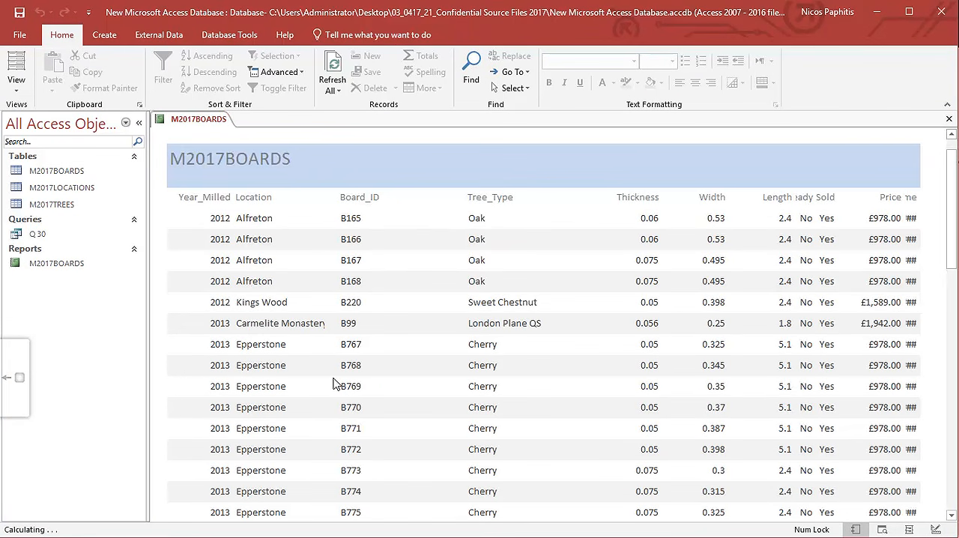
pyautogui.scroll(-1, 401, 297)
pyautogui.scroll(1, 401, 296)
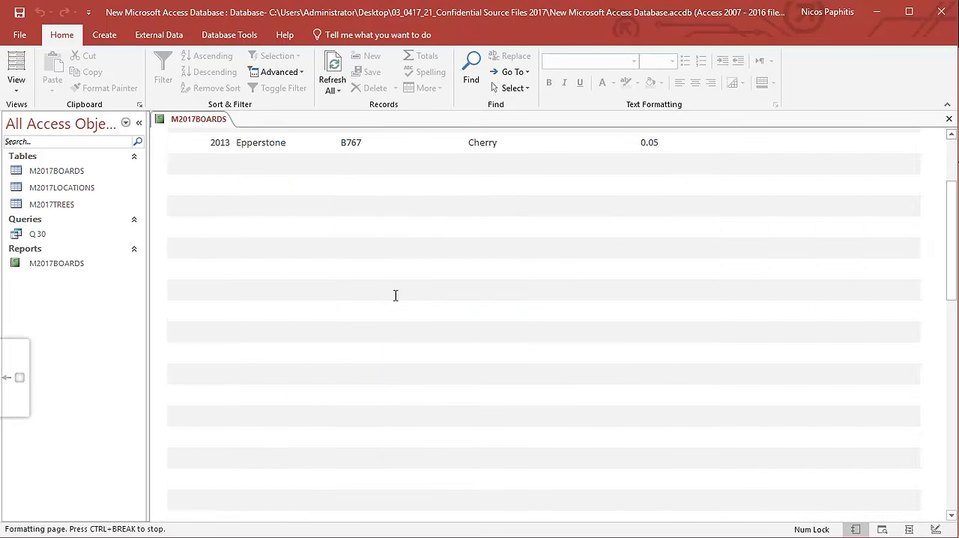
pyautogui.click(16, 83)
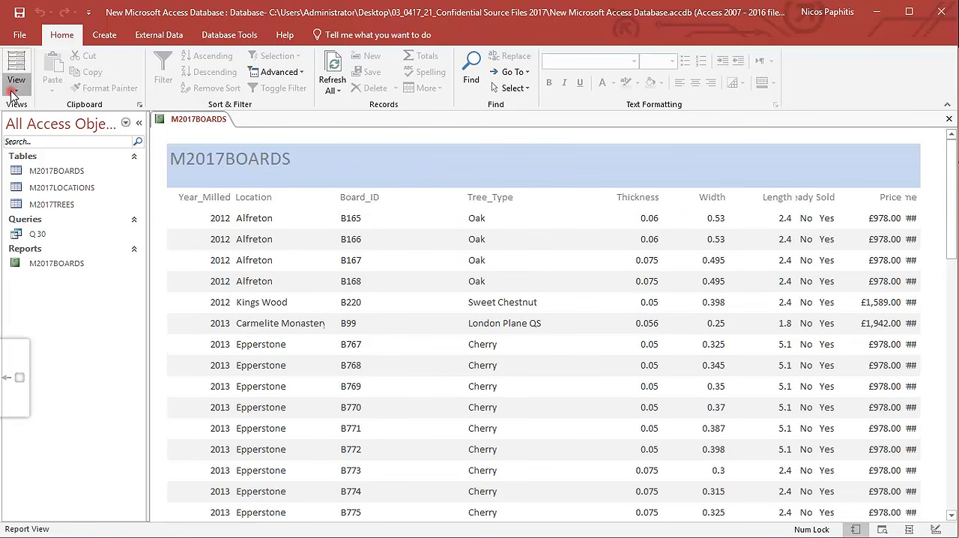
pyautogui.click(30, 206)
pyautogui.click(349, 223)
pyautogui.keyDown('shift'); pyautogui.click(344, 252); pyautogui.keyUp('shift')
pyautogui.moveTo(340, 221); pyautogui.dragTo(383, 222)
# Widen the Location label and field into the space before Board_ID and check the location names in Report View.
pyautogui.click(340, 259)
pyautogui.moveTo(341, 259); pyautogui.dragTo(364, 222)
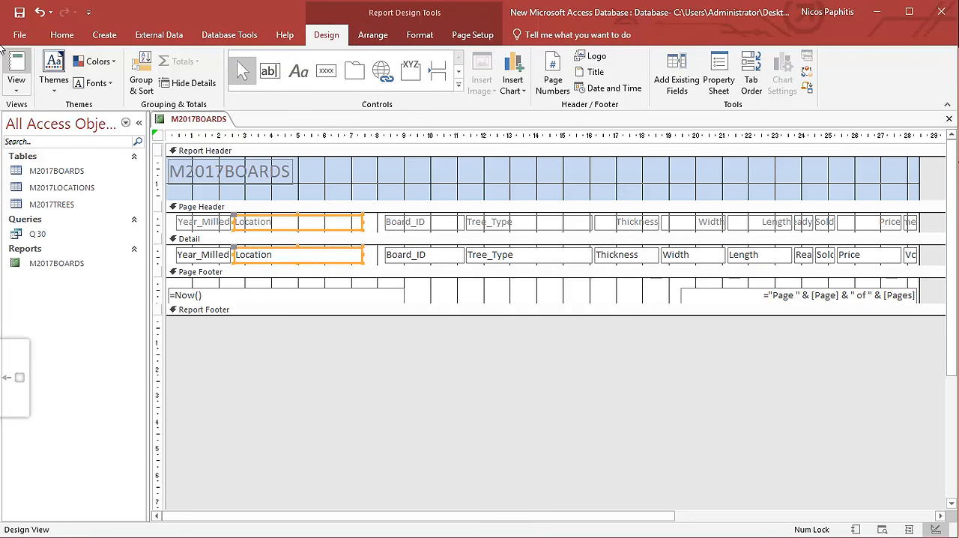
pyautogui.click(13, 64)
pyautogui.scroll(-7, 335, 285)
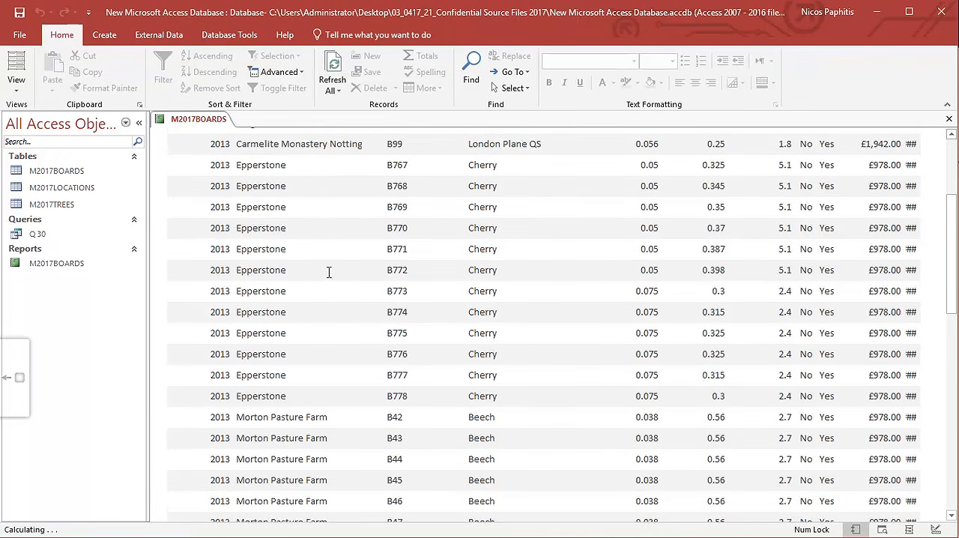
pyautogui.scroll(4, 330, 279)
pyautogui.scroll(5, 328, 278)
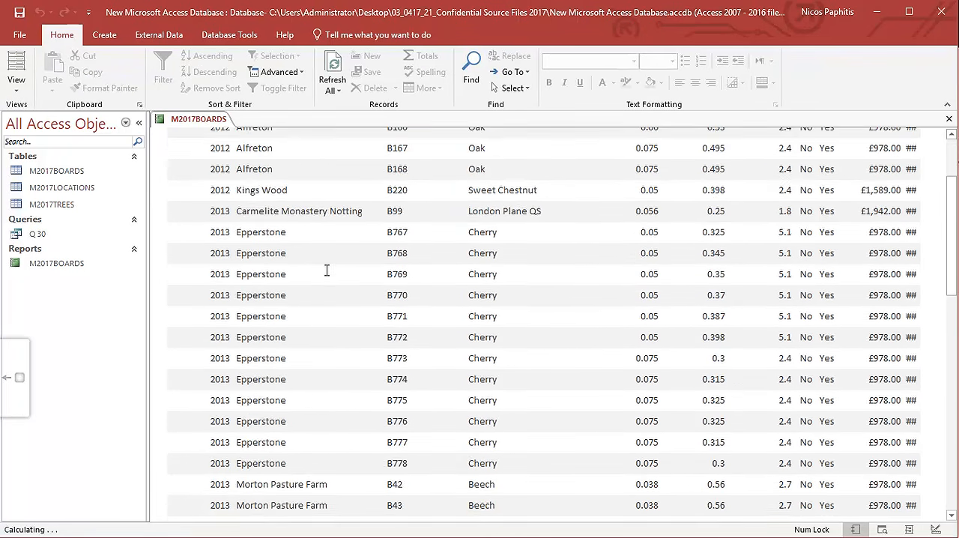
# Extend Location up to Board_ID in Design View, and narrow Board_ID and Tree_Type so that they sit side by side.
pyautogui.click(15, 86)
pyautogui.click(75, 215)
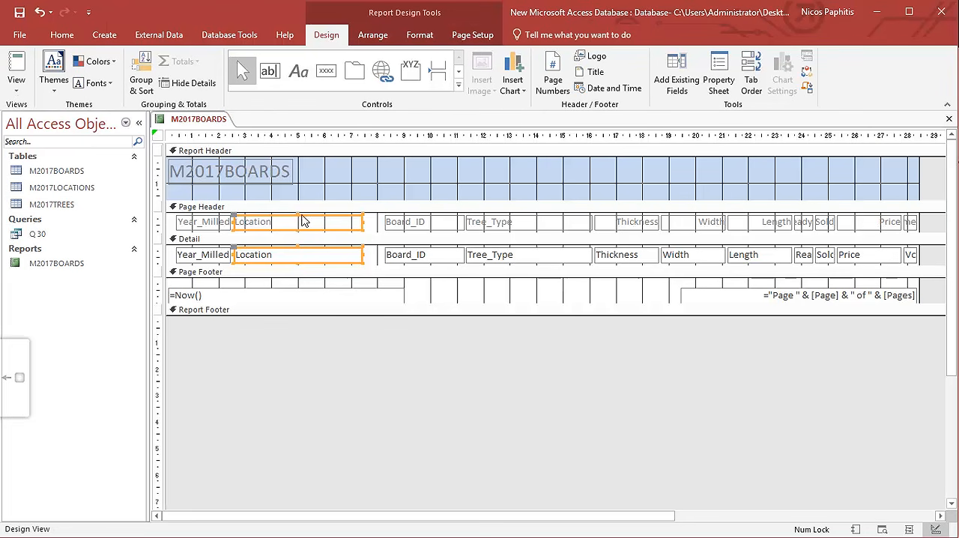
pyautogui.moveTo(367, 229); pyautogui.dragTo(359, 223)
pyautogui.click(17, 72)
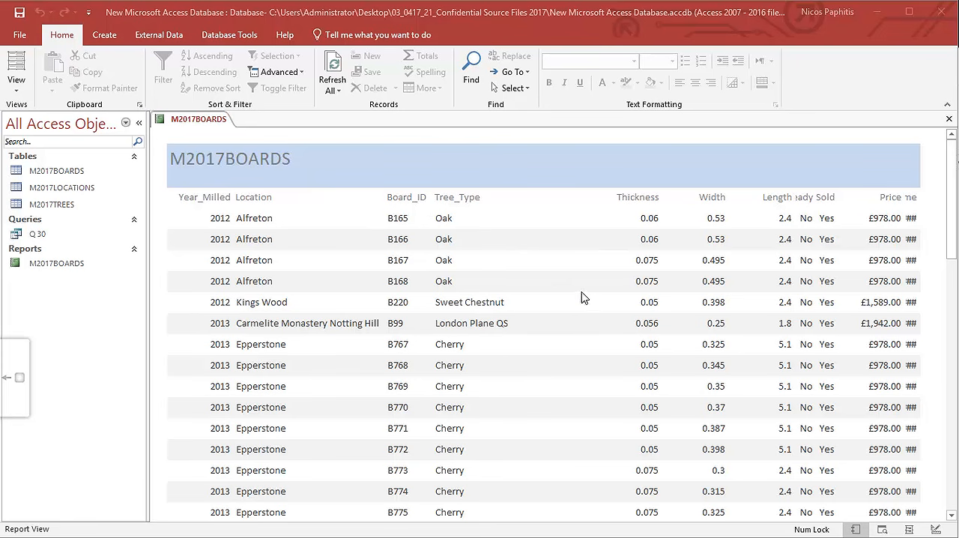
# Move Thickness, Width and Length left towards Tree_Type, and widen and space out Ready and Sold to fit their headings.
pyautogui.click(16, 69)
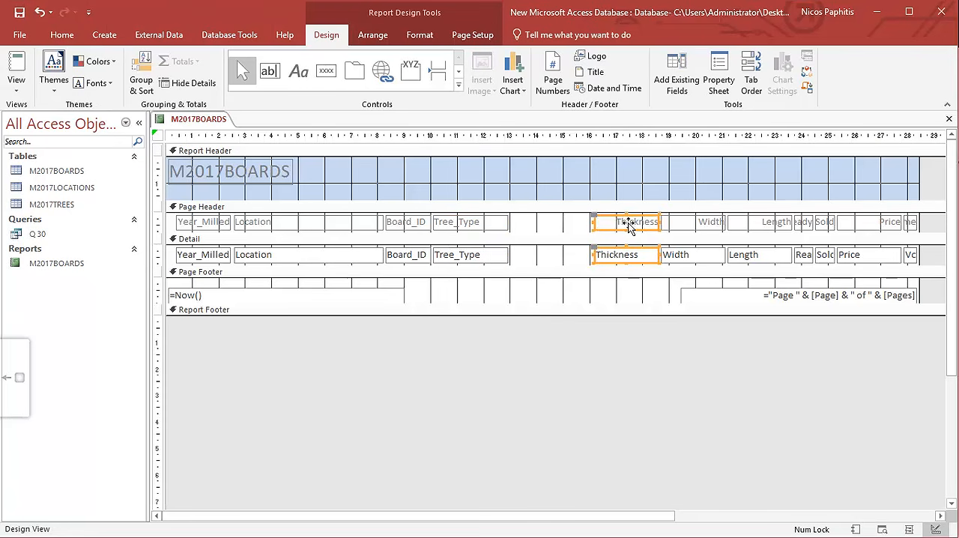
pyautogui.click(16, 90)
pyautogui.click(64, 114)
pyautogui.click(16, 91)
pyautogui.click(58, 206)
pyautogui.moveTo(762, 256); pyautogui.dragTo(681, 233)
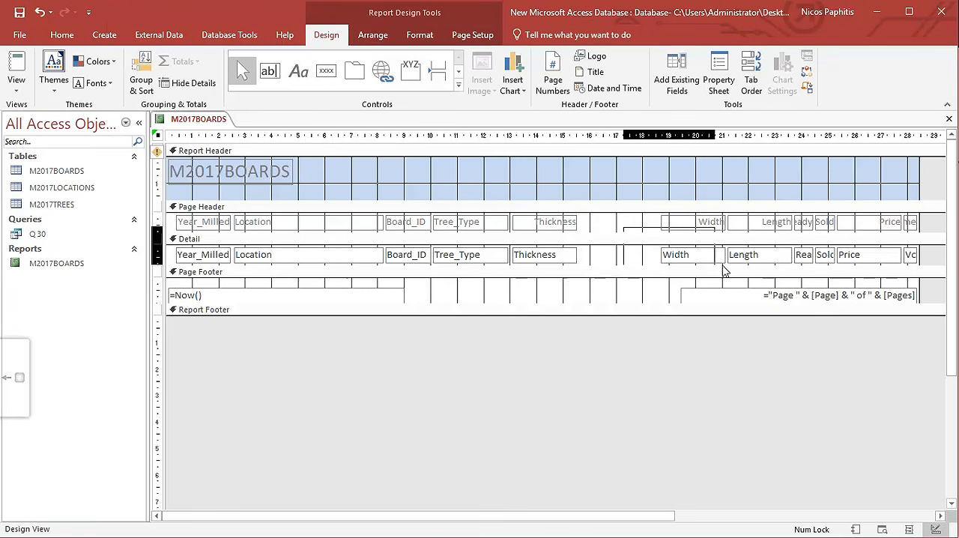
pyautogui.moveTo(777, 218)
pyautogui.mouseDown()
pyautogui.moveTo(803, 258)
pyautogui.moveTo(778, 222)
pyautogui.mouseUp()
pyautogui.moveTo(794, 229); pyautogui.dragTo(824, 259)
pyautogui.moveTo(818, 228); pyautogui.dragTo(759, 227)
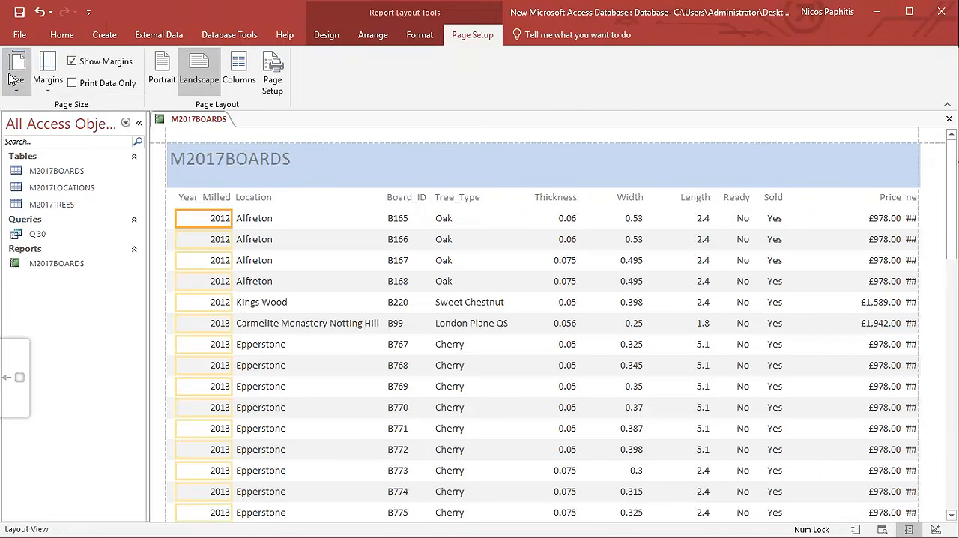
pyautogui.click(11, 63)
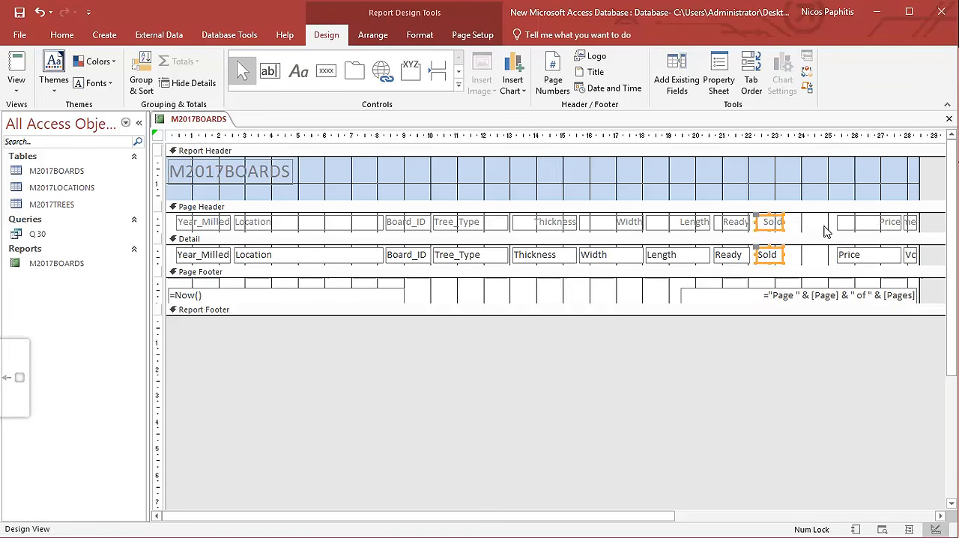
# Narrow Price beside Sold, widen Volume to fit its heading and values, and review all records in Report View.
pyautogui.moveTo(826, 232); pyautogui.dragTo(854, 258)
pyautogui.moveTo(859, 227); pyautogui.dragTo(806, 227)
pyautogui.moveTo(849, 223); pyautogui.dragTo(836, 223)
pyautogui.moveTo(894, 219); pyautogui.dragTo(863, 226)
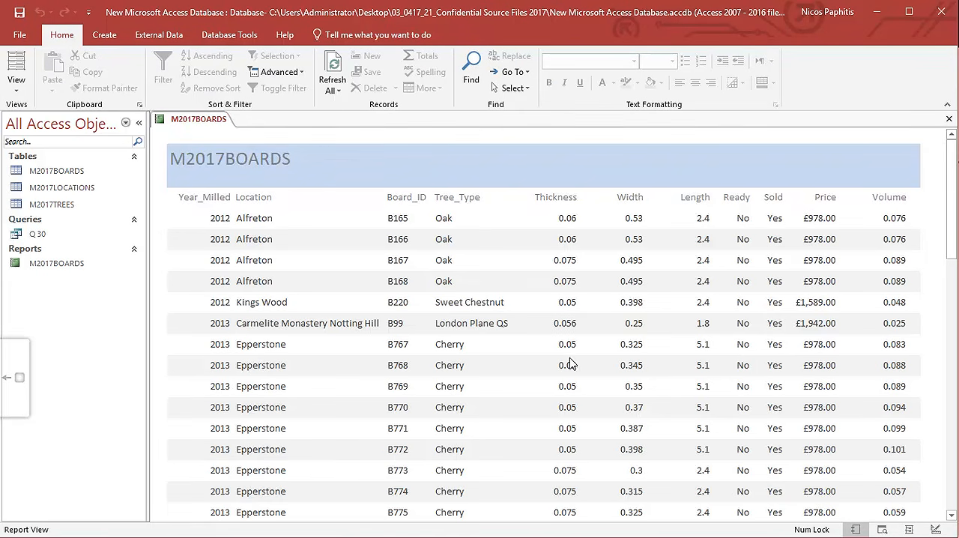
pyautogui.scroll(-6, 581, 365)
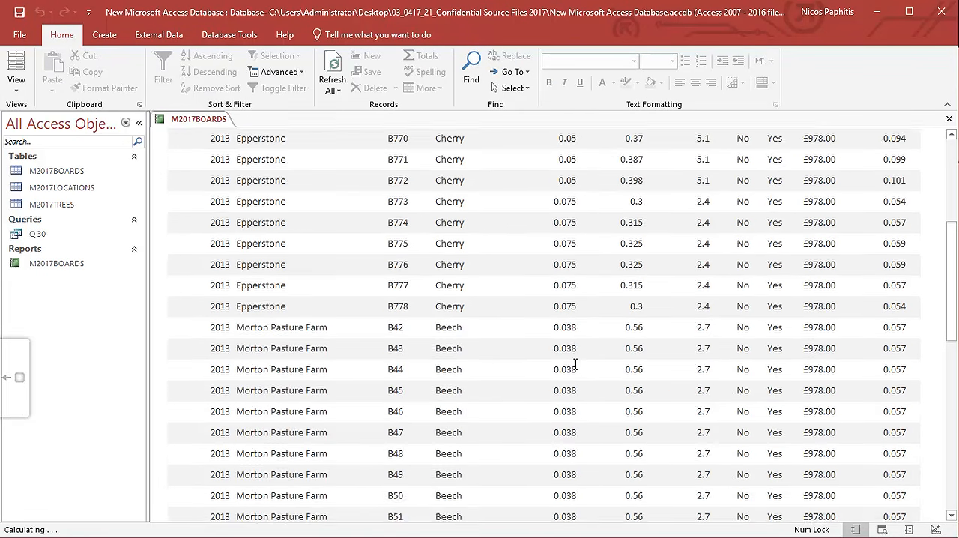
pyautogui.scroll(-6, 574, 364)
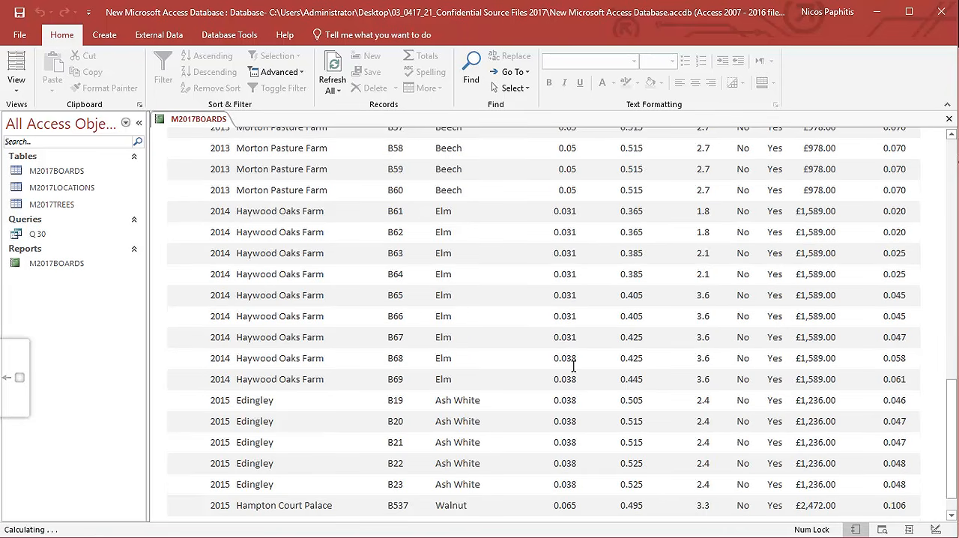
pyautogui.scroll(-2, 571, 373)
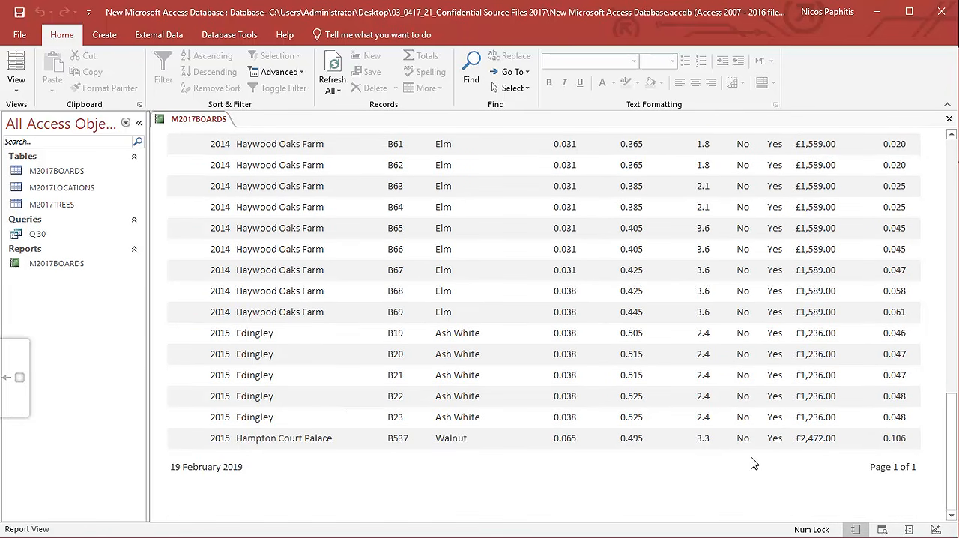
pyautogui.scroll(15, 585, 396)
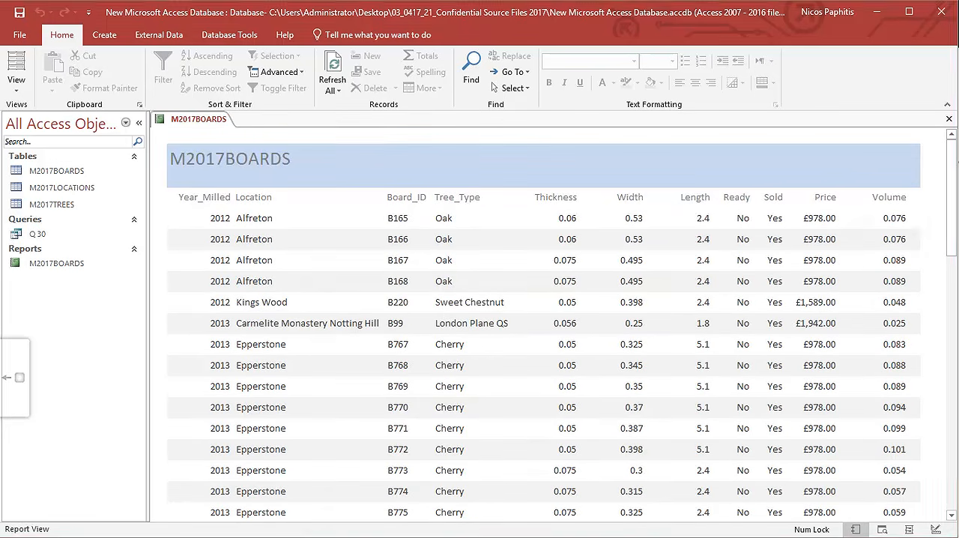
# Switch to the exam paper in Adobe Acrobat, highlight "labels fully visible", and return to the Access report.
pyautogui.hotkey('alt', 'Tab')
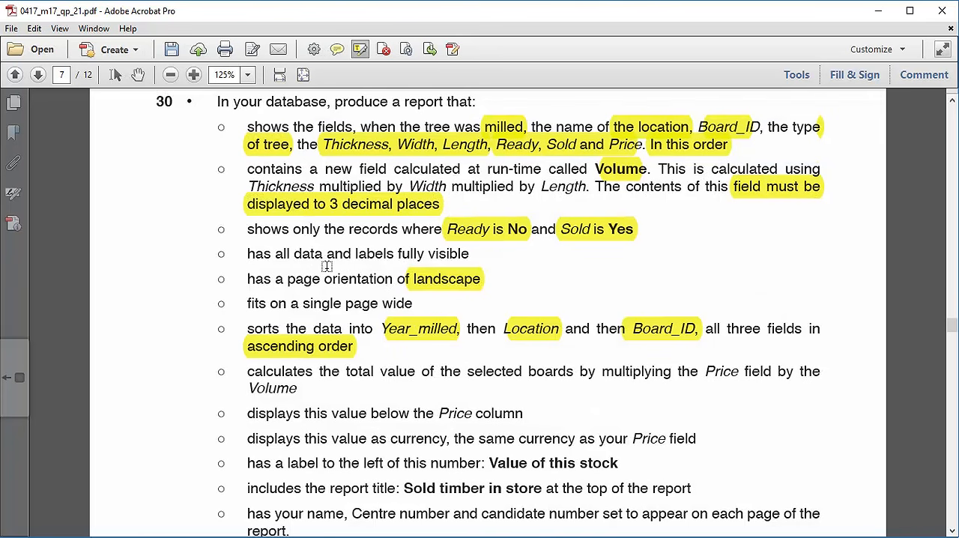
pyautogui.moveTo(357, 254); pyautogui.dragTo(471, 256)
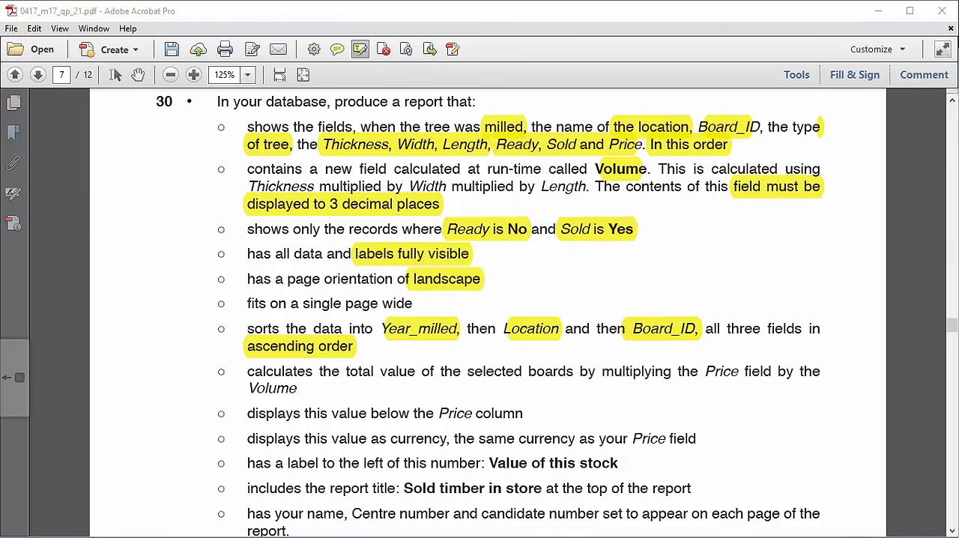
pyautogui.hotkey('alt', 'Tab')
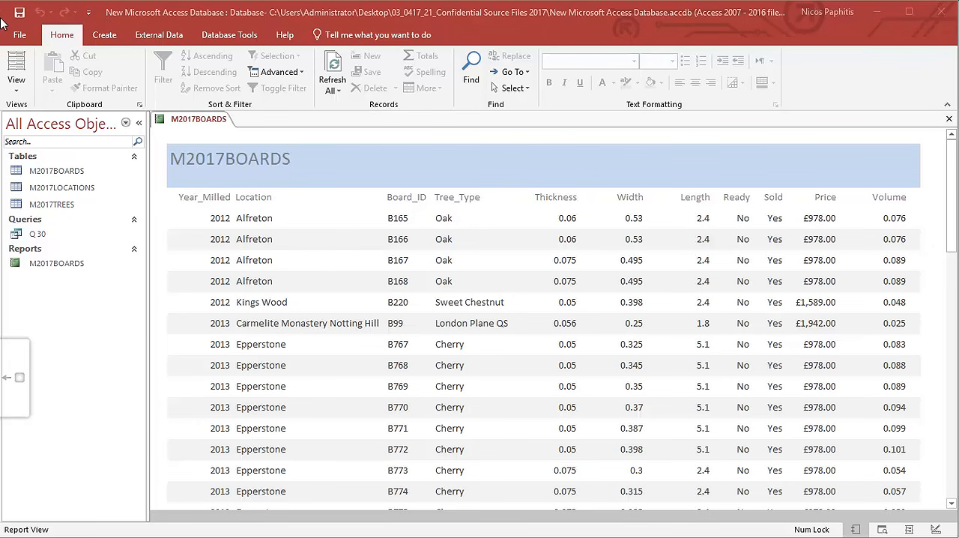
# Open the report in Print Preview, inspect its landscape page across its width, and close the preview.
pyautogui.click(17, 38)
pyautogui.click(18, 37)
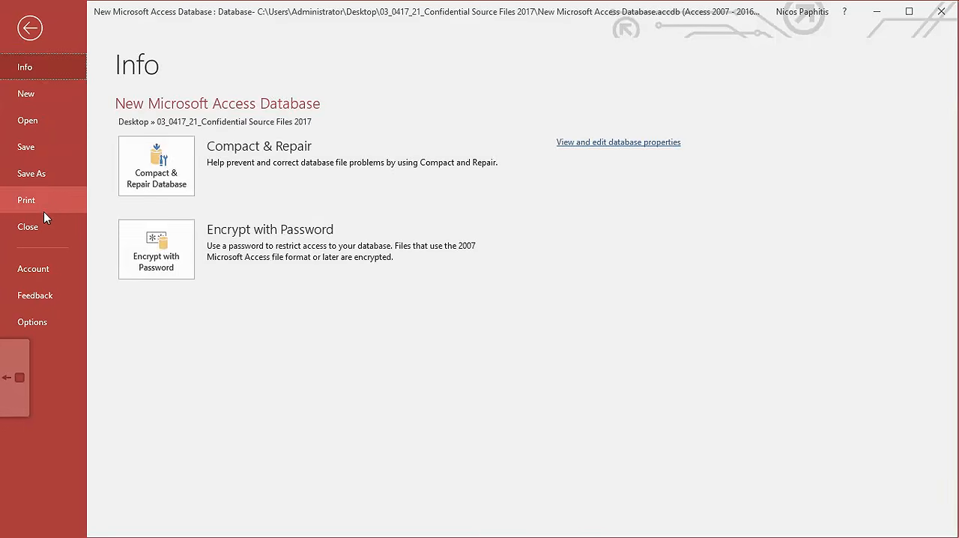
pyautogui.click(45, 200)
pyautogui.click(209, 209)
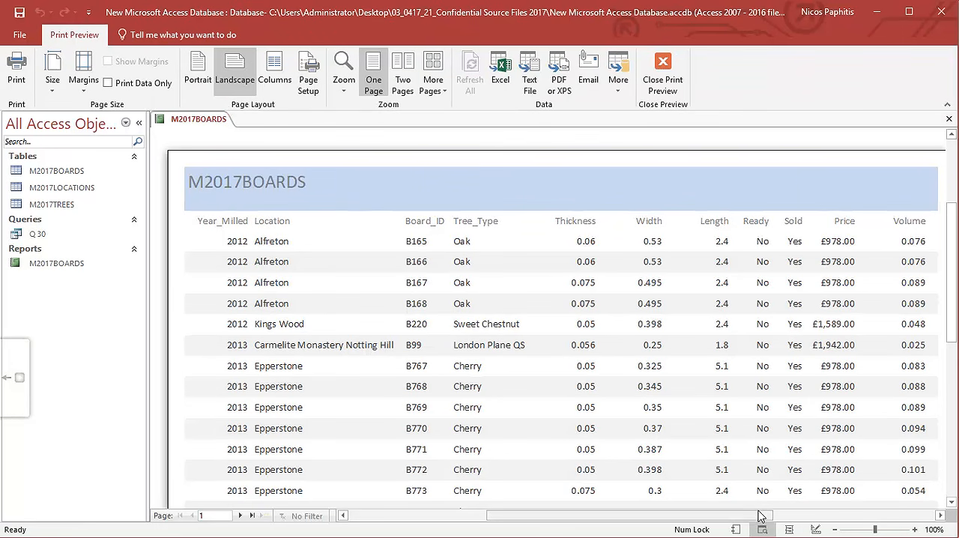
pyautogui.moveTo(757, 517); pyautogui.dragTo(704, 479)
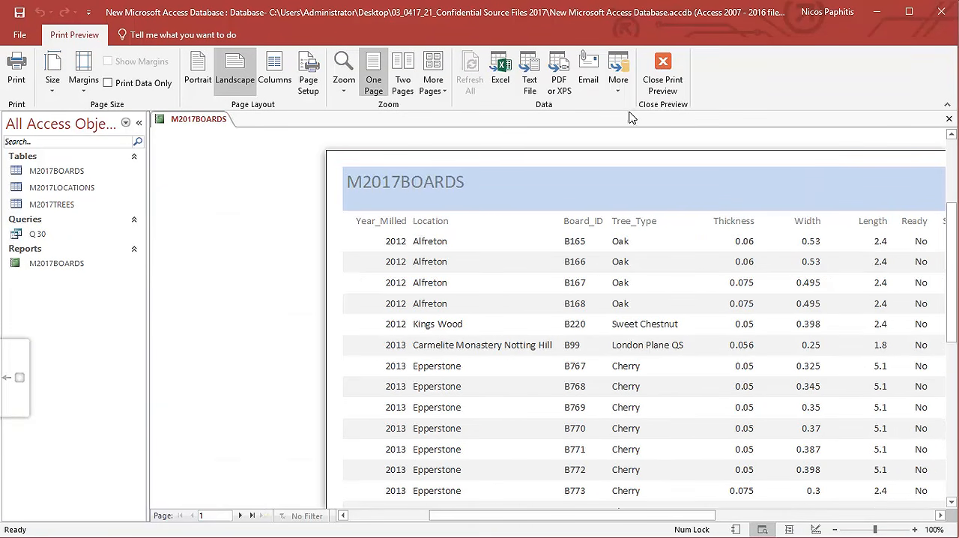
pyautogui.click(662, 71)
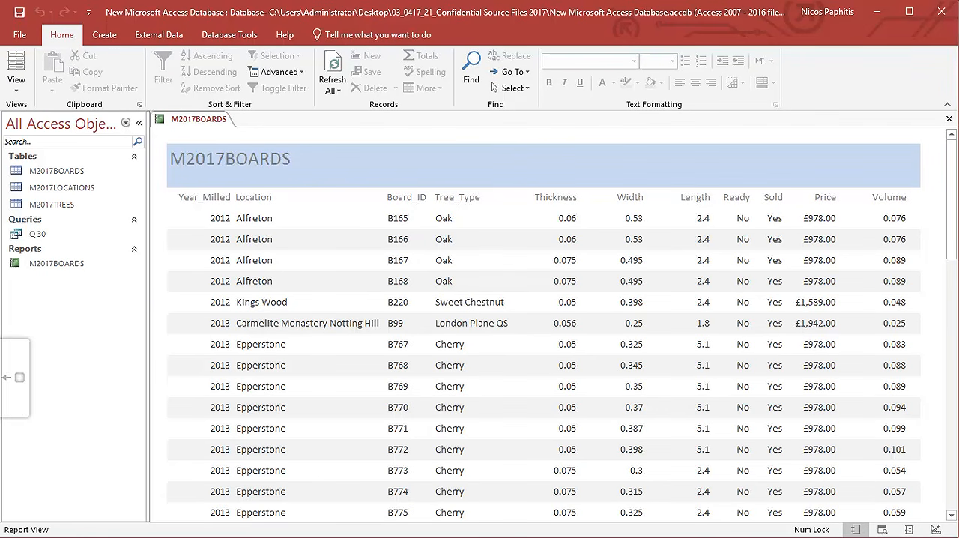
# In the exam PDF, highlight the requirement to total the boards by multiplying Price by Volume, and return to Access.
pyautogui.click(408, 537)
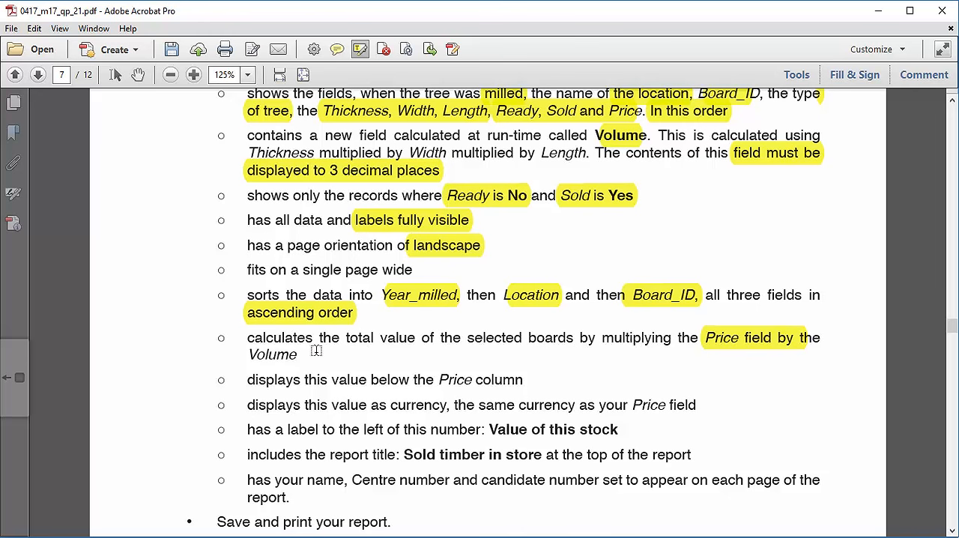
pyautogui.moveTo(313, 338)
pyautogui.mouseDown()
pyautogui.moveTo(271, 355)
pyautogui.moveTo(328, 369)
pyautogui.mouseUp()
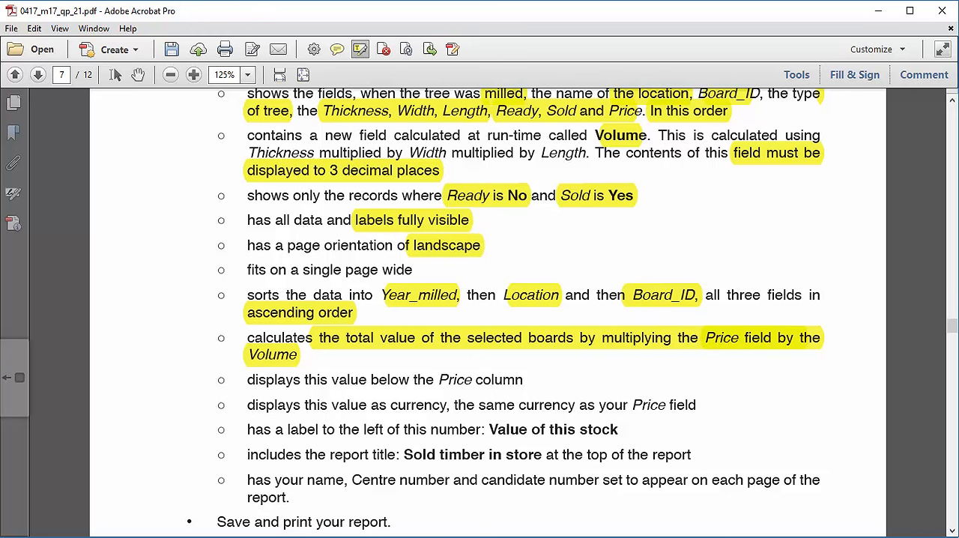
pyautogui.hotkey('alt', 'Tab')
pyautogui.hotkey('alt', 'Tab')
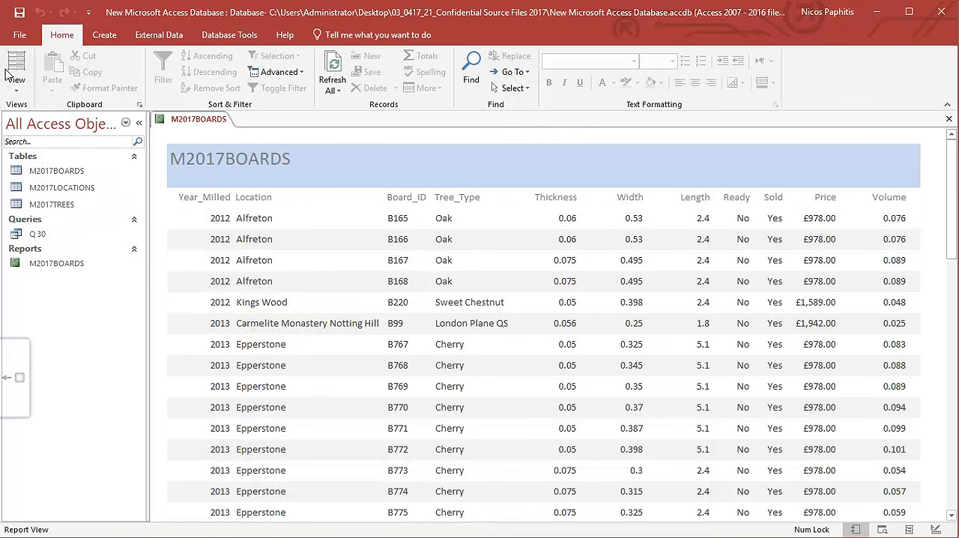
# Open the report in Design View and look at the Total options for the Sold field in the Detail section.
pyautogui.click(15, 84)
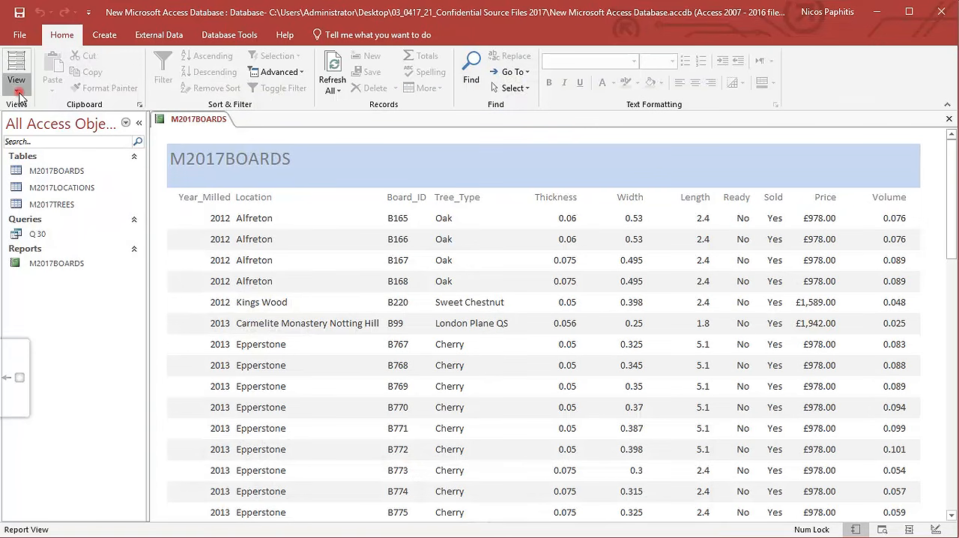
pyautogui.click(41, 205)
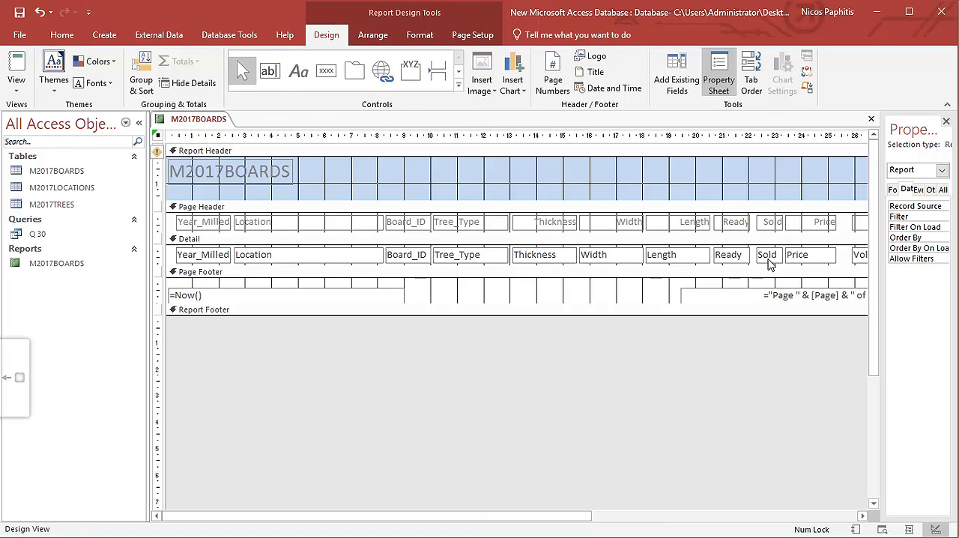
pyautogui.rightClick(768, 259)
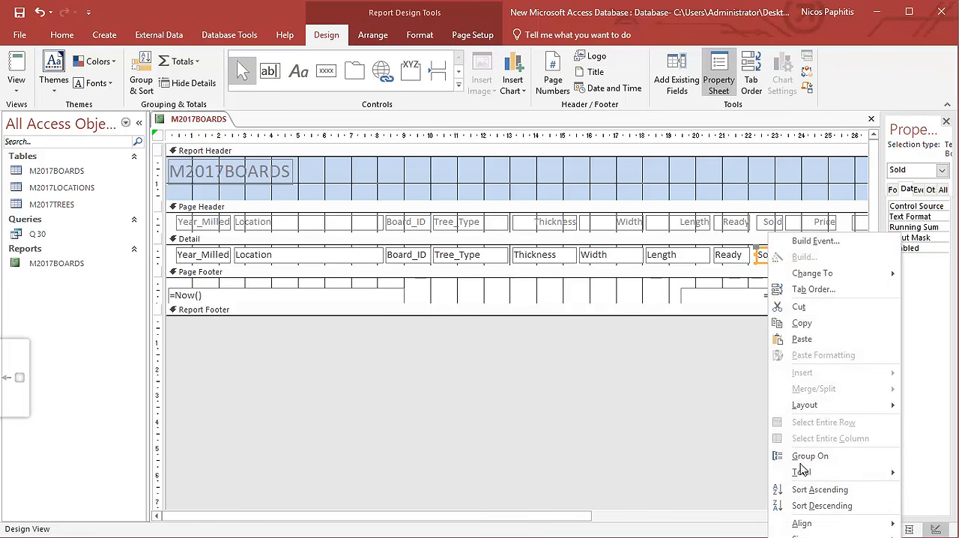
pyautogui.moveTo(802, 473)
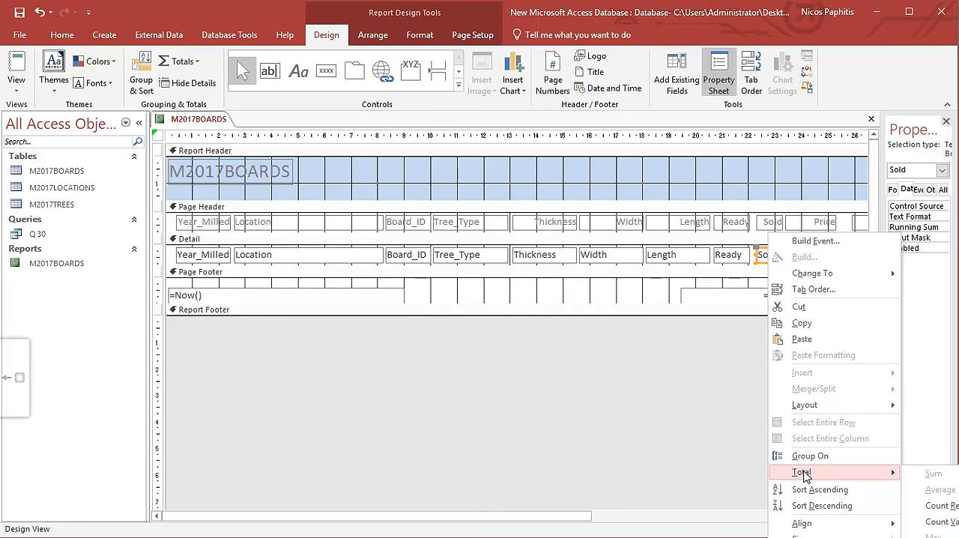
pyautogui.click(672, 430)
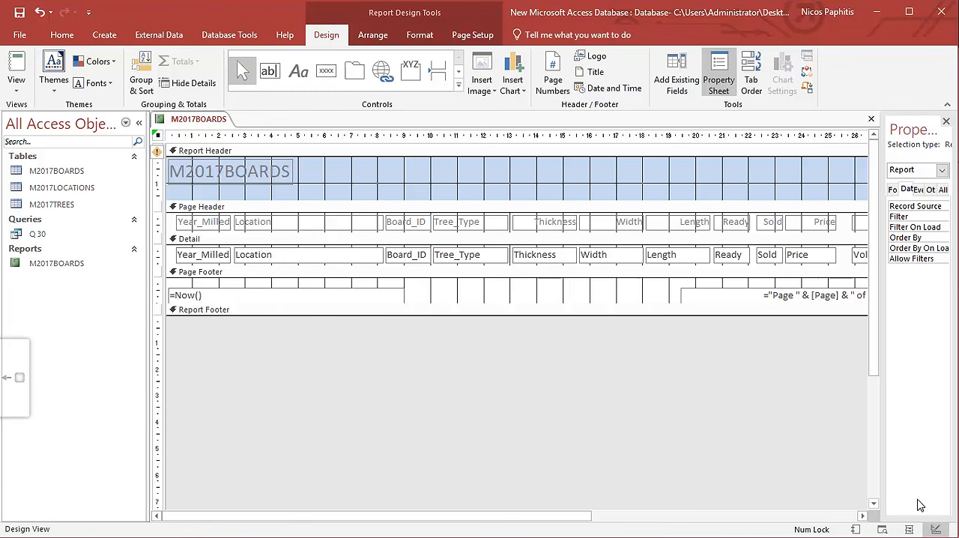
# Shrink and reposition the Access window, add a Count Records total for the Detail section's Sold field, and restore the window.
pyautogui.moveTo(953, 532); pyautogui.dragTo(958, 385)
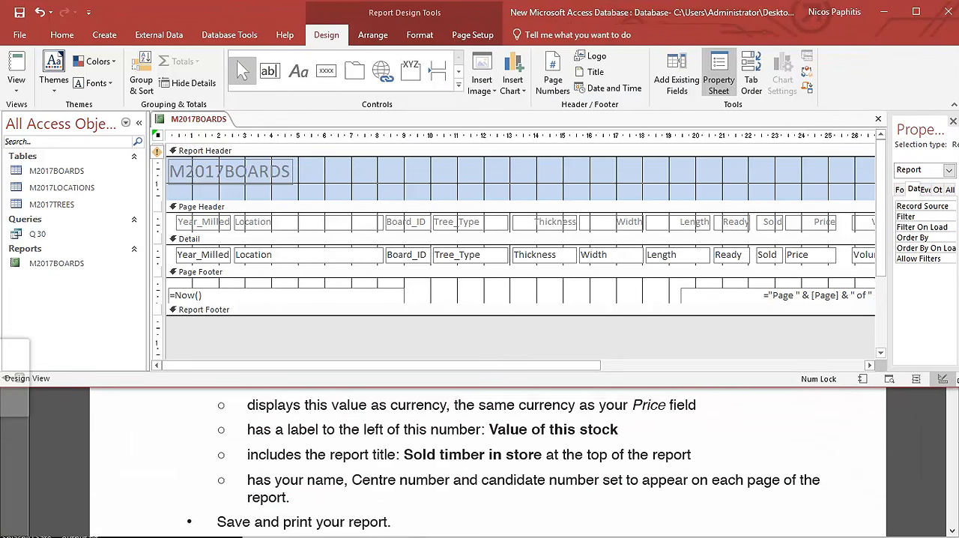
pyautogui.rightClick(769, 257)
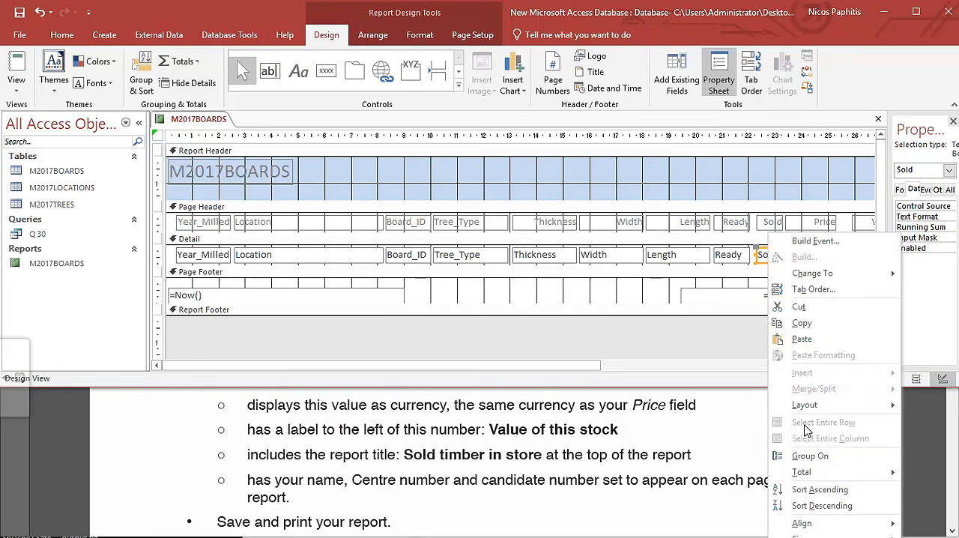
pyautogui.moveTo(803, 474)
pyautogui.click(715, 341)
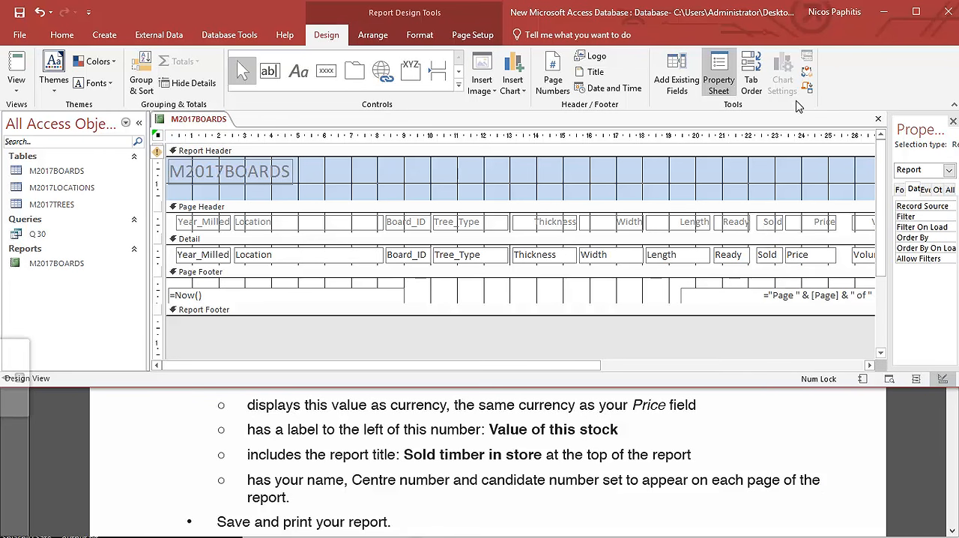
pyautogui.moveTo(812, 12); pyautogui.dragTo(281, 0)
pyautogui.moveTo(861, 39); pyautogui.dragTo(334, 39)
pyautogui.rightClick(230, 254)
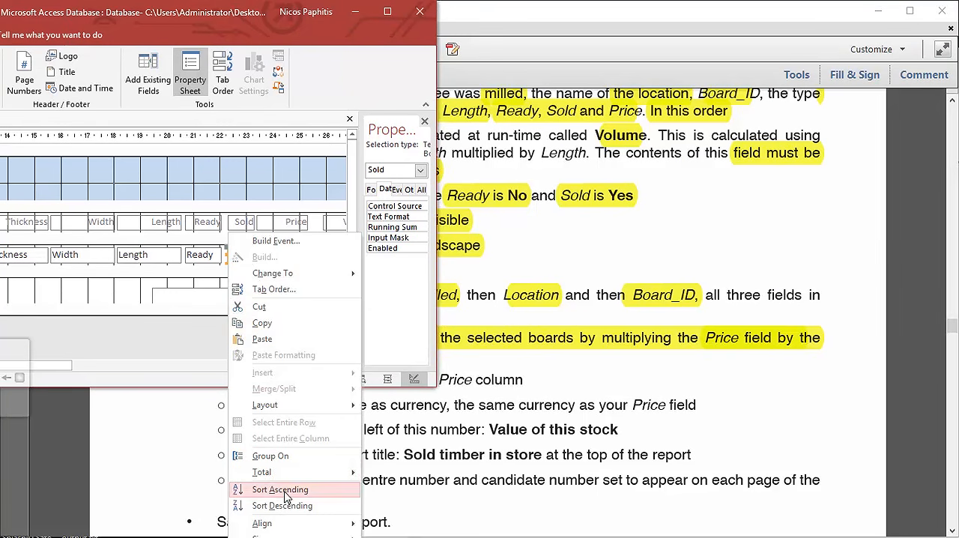
pyautogui.moveTo(278, 474)
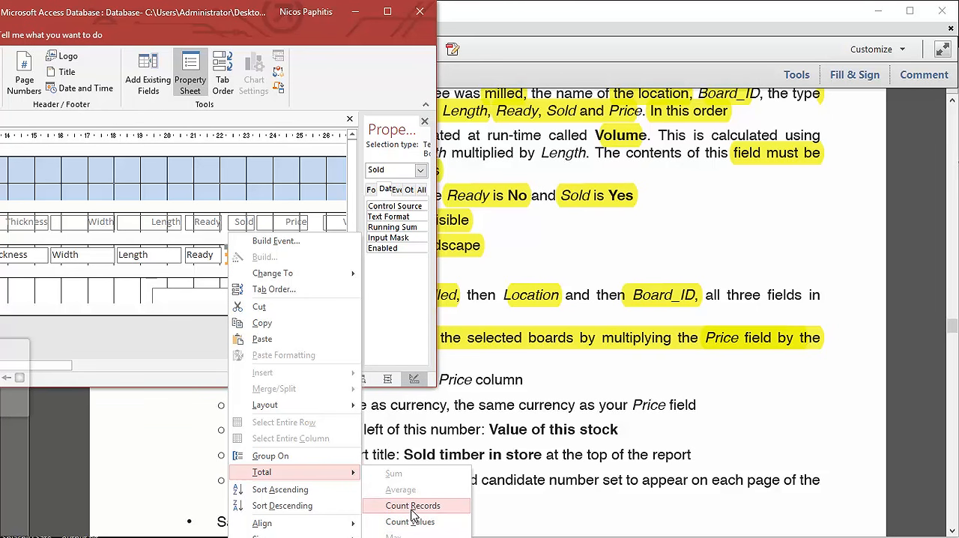
pyautogui.click(411, 511)
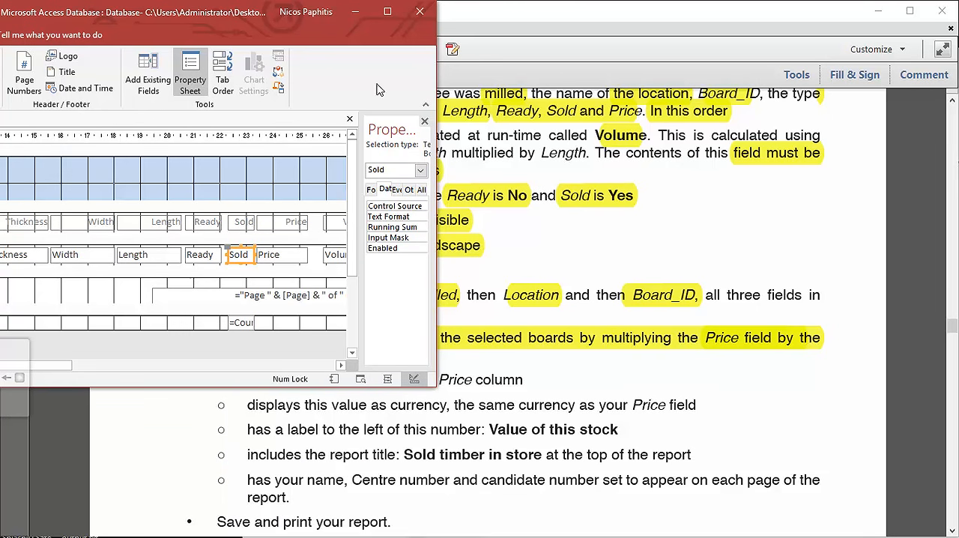
pyautogui.moveTo(270, 18); pyautogui.dragTo(820, 3)
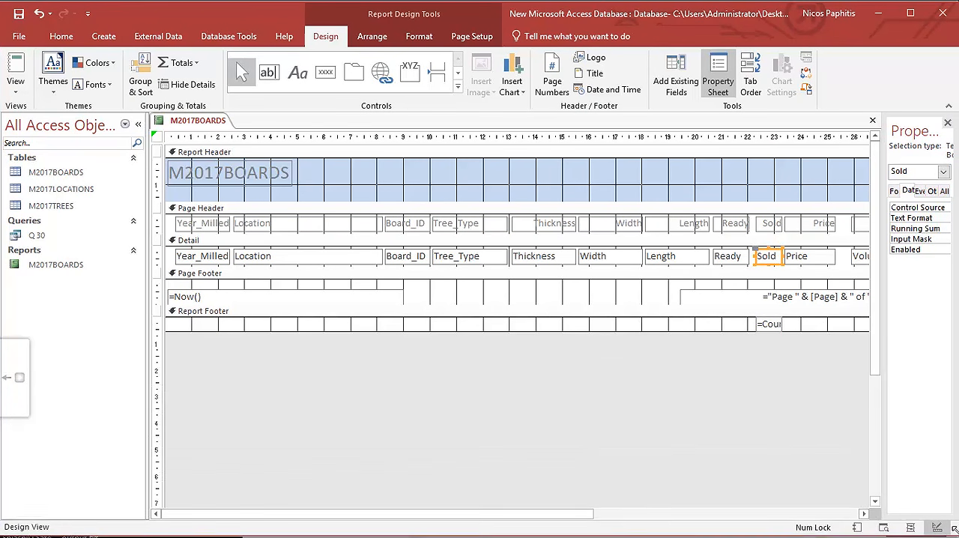
# Widen the =Count(*) box in the Report Footer and check its result at the end of the report in Report View.
pyautogui.click(777, 332)
pyautogui.moveTo(781, 323); pyautogui.dragTo(826, 324)
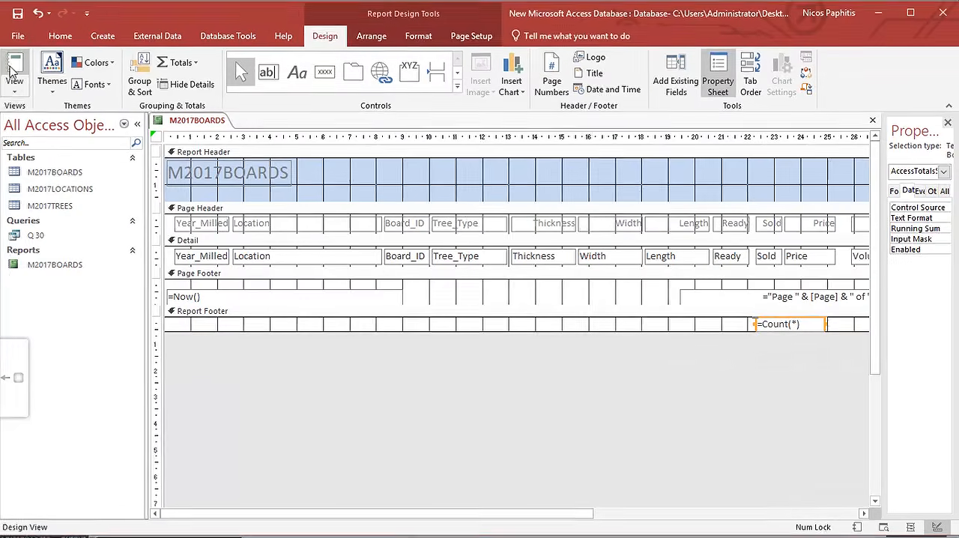
pyautogui.click(11, 71)
pyautogui.scroll(-3, 954, 319)
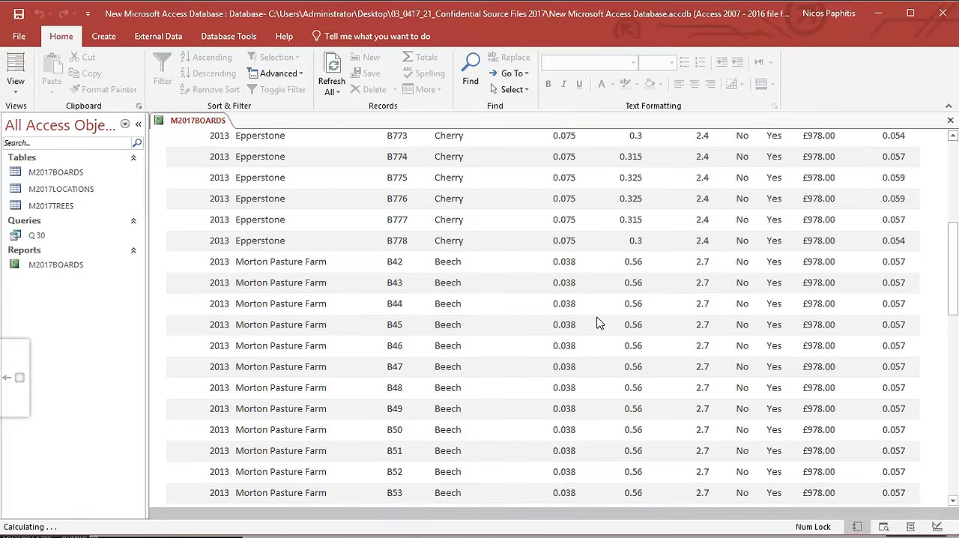
pyautogui.moveTo(954, 319); pyautogui.dragTo(944, 471)
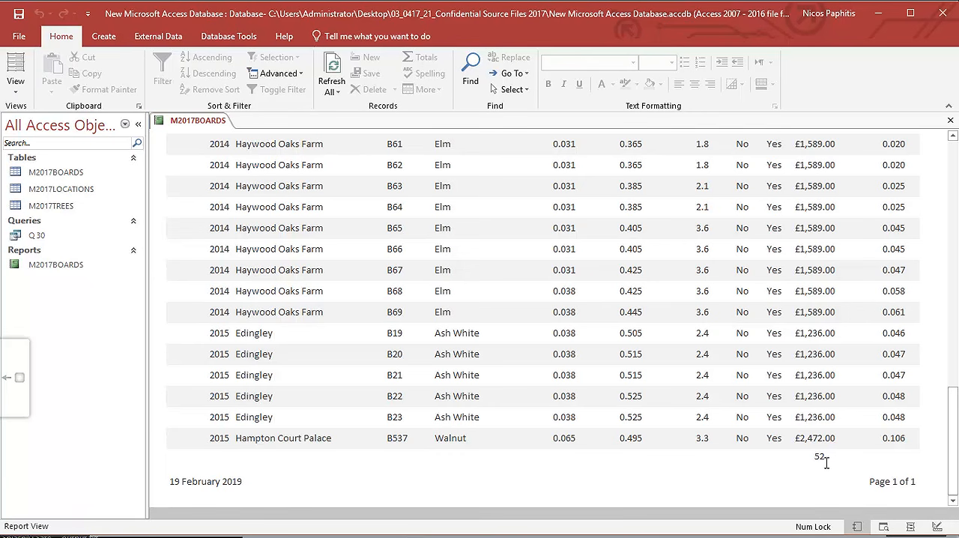
# Return to Design View and delete the =Count(*) box from the Report Footer.
pyautogui.click(21, 88)
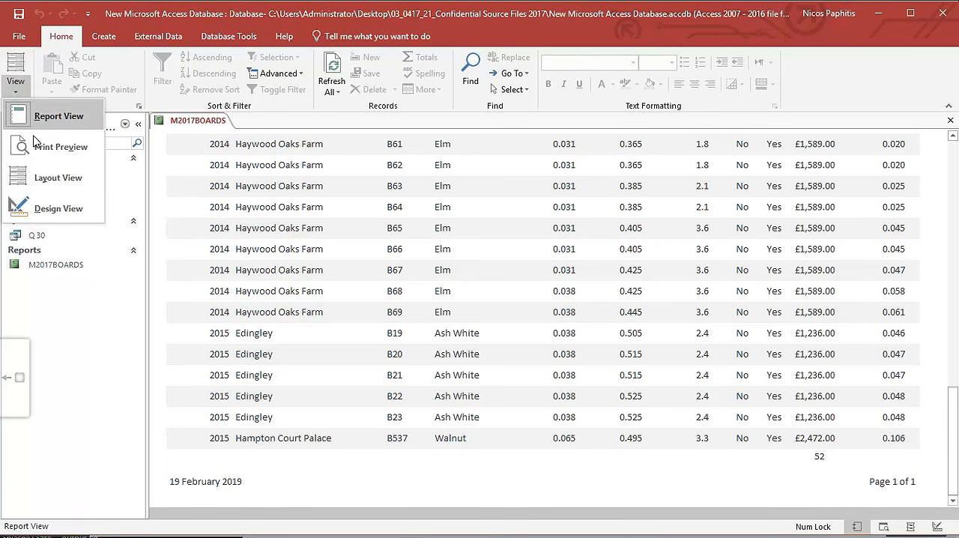
pyautogui.click(50, 206)
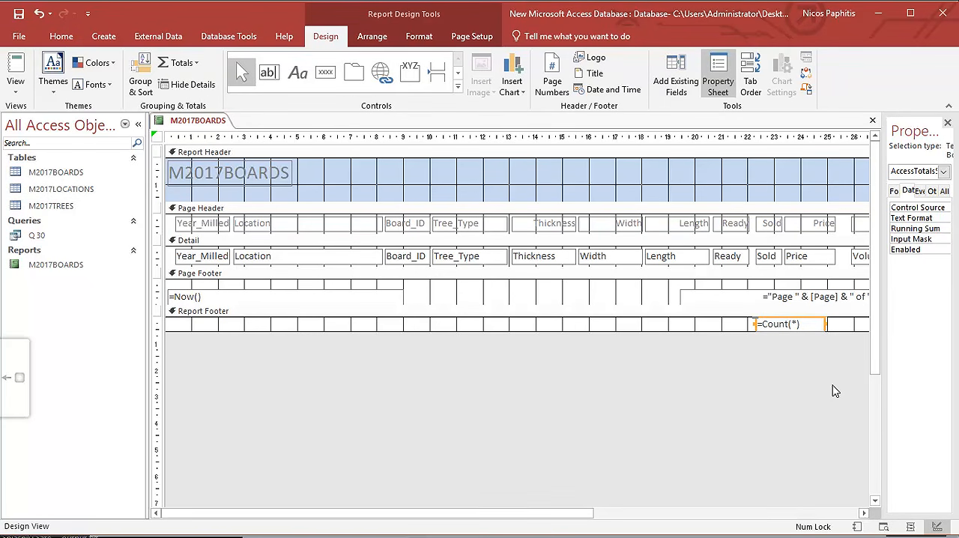
pyautogui.press('Delete')
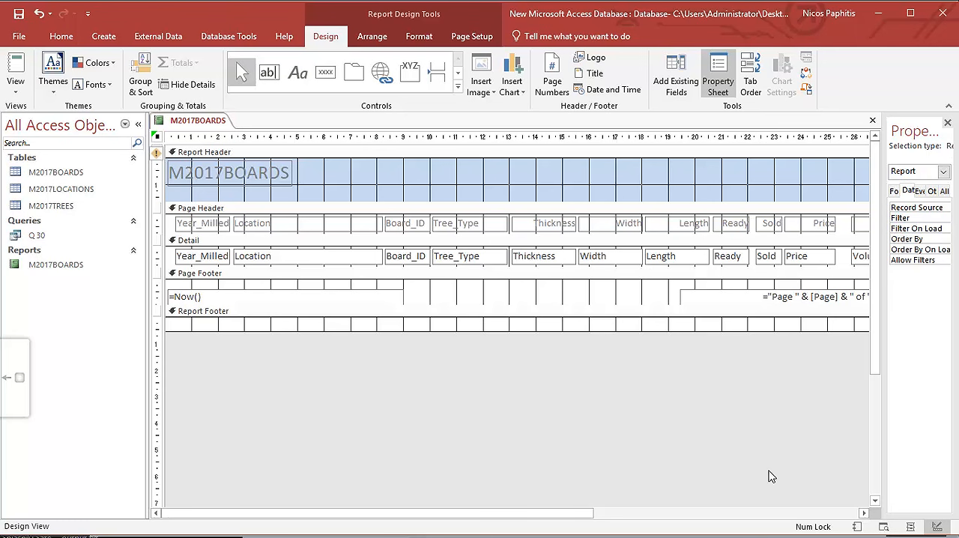
# Look at the Totals functions offered for the Sold field in the Detail section.
pyautogui.click(766, 256)
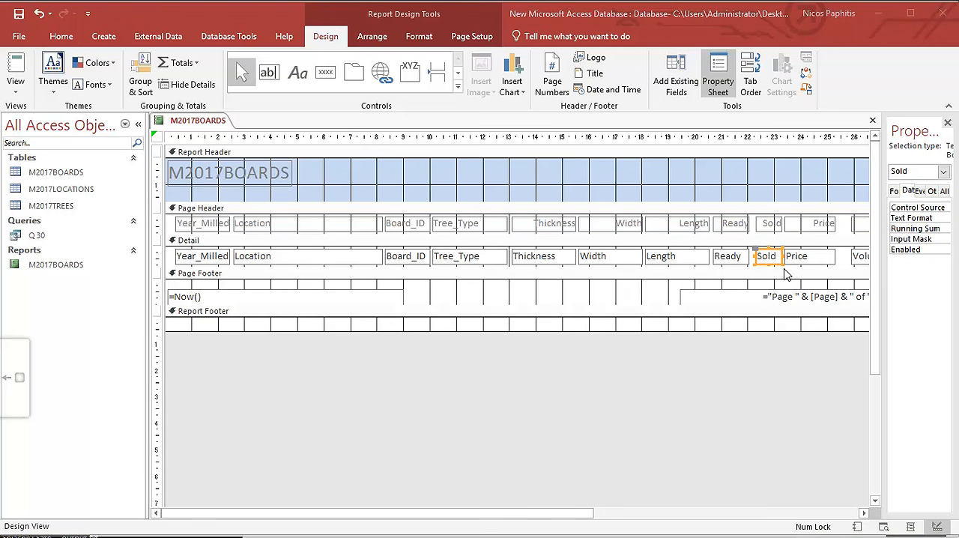
pyautogui.click(656, 288)
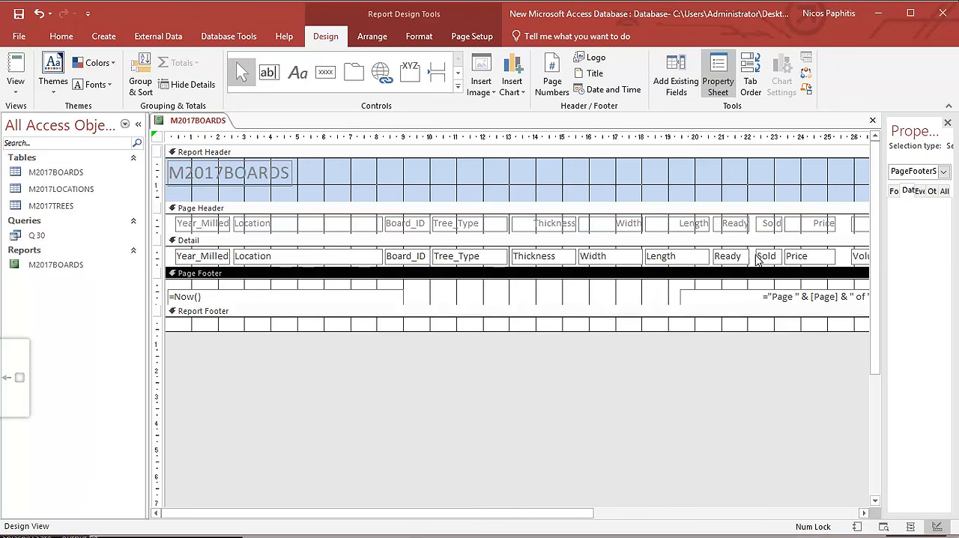
pyautogui.click(760, 257)
pyautogui.click(196, 64)
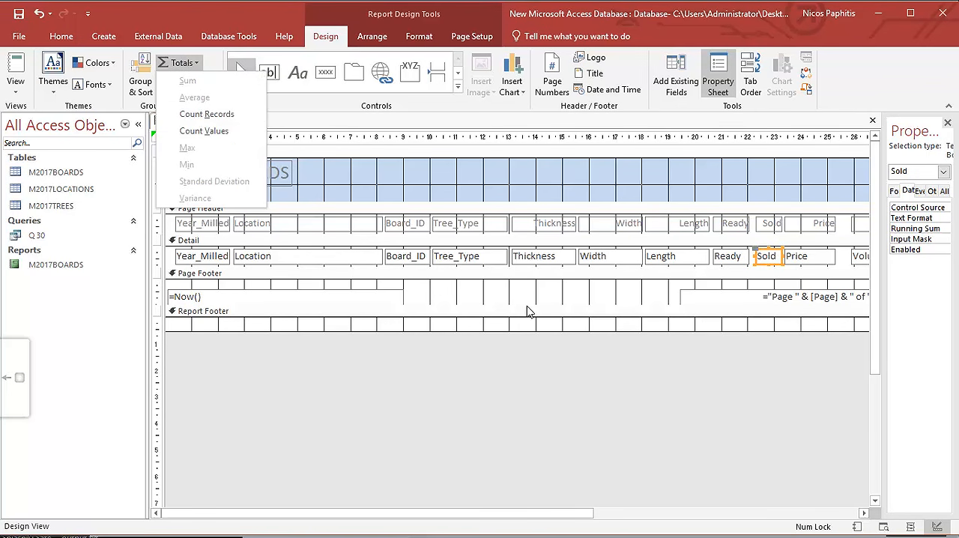
pyautogui.click(631, 301)
# Add a Sum total for the Price field in the Report Footer and widen its box to show the full expression.
pyautogui.click(809, 258)
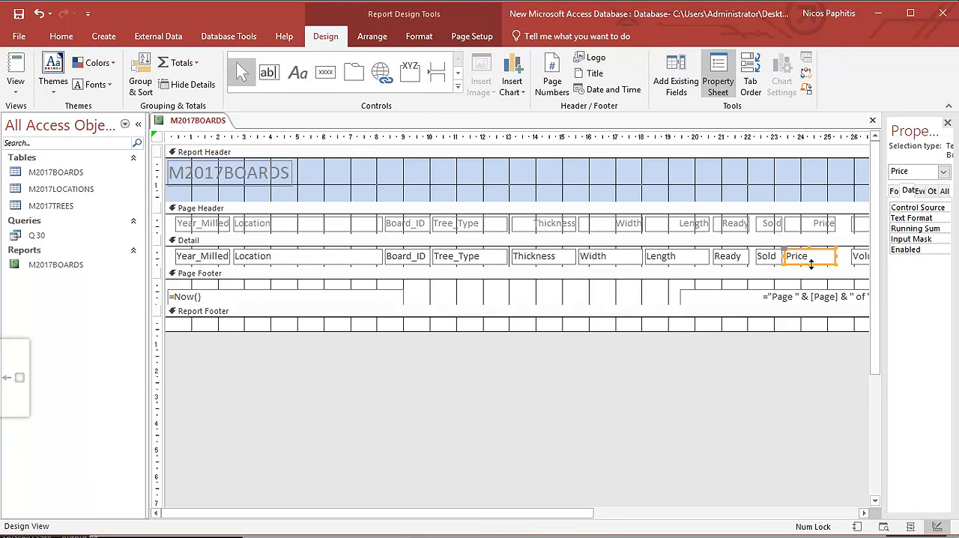
pyautogui.click(180, 62)
pyautogui.click(190, 80)
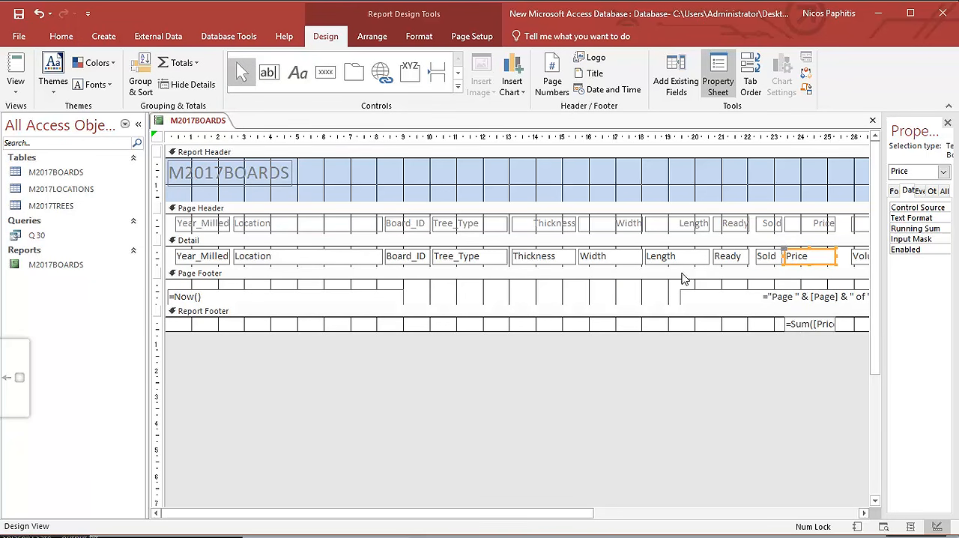
pyautogui.click(798, 324)
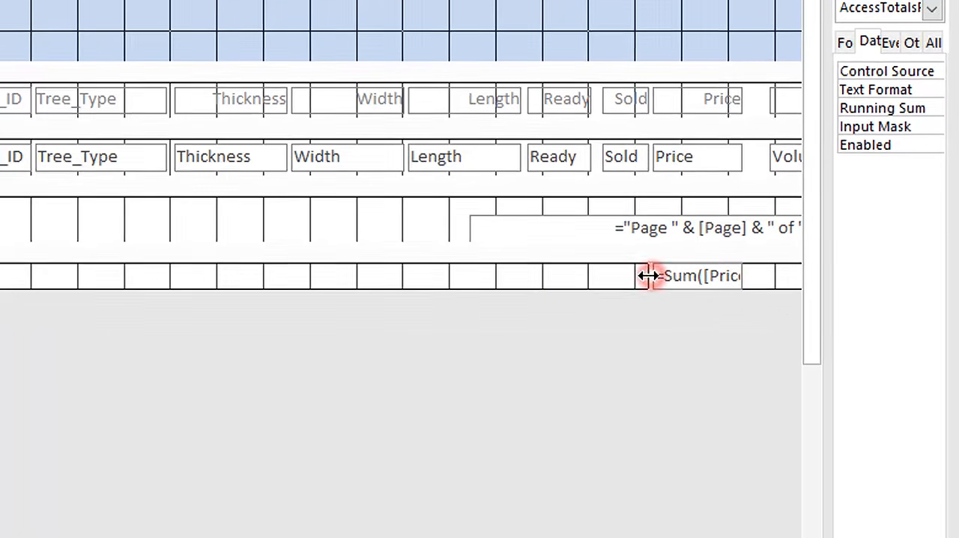
pyautogui.moveTo(718, 299); pyautogui.dragTo(634, 300)
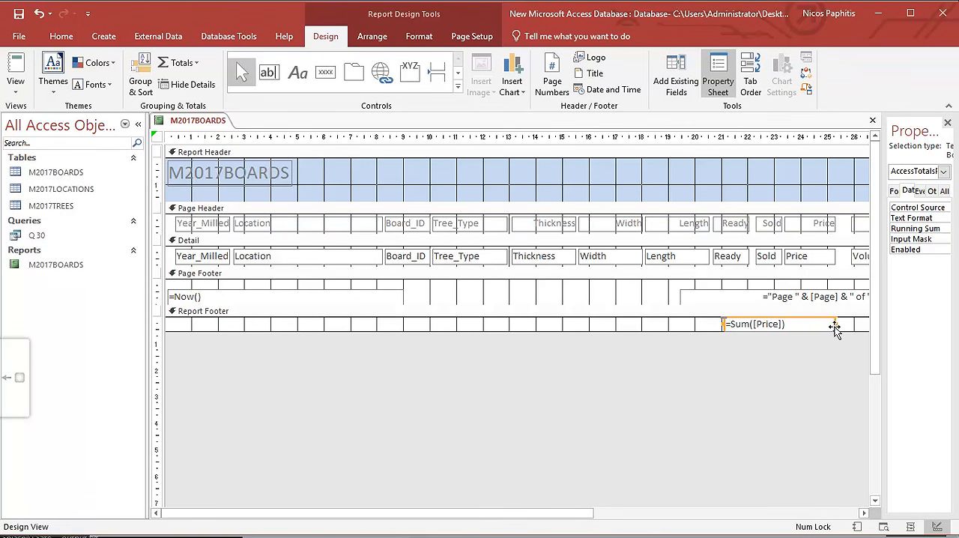
# Add a label reading "sum of price" before the Price sum in the Report Footer and move it slightly up.
pyautogui.click(297, 72)
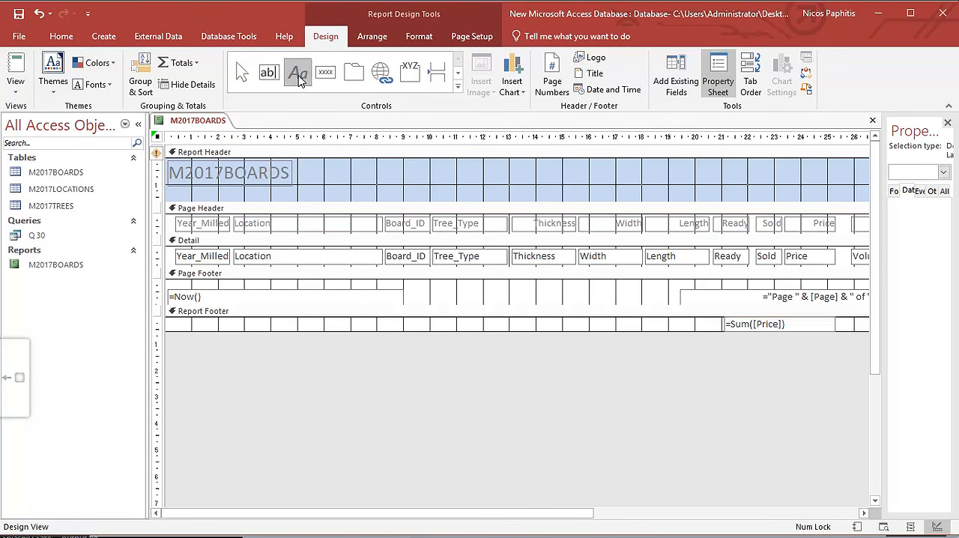
pyautogui.moveTo(605, 323); pyautogui.dragTo(699, 335)
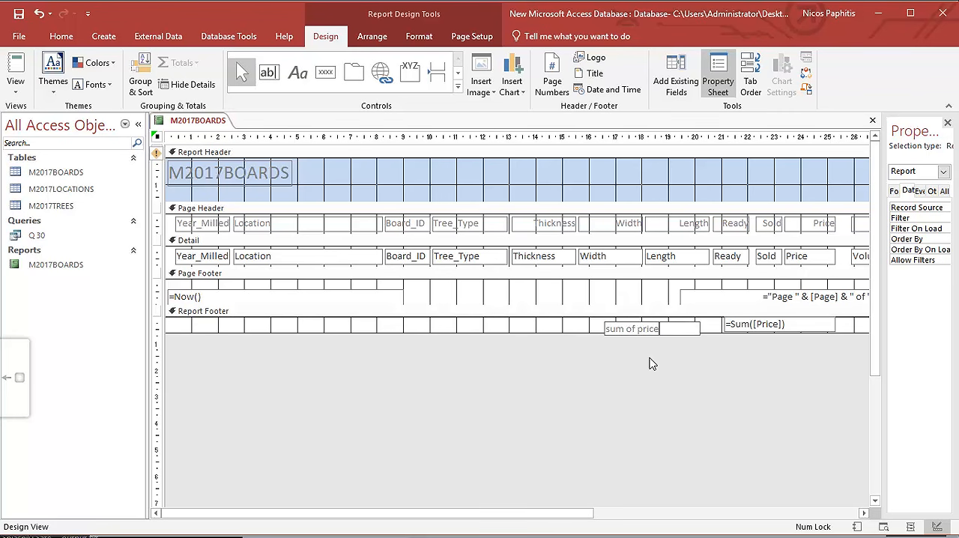
pyautogui.click(600, 331)
pyautogui.click(633, 330)
pyautogui.moveTo(639, 323); pyautogui.dragTo(645, 320)
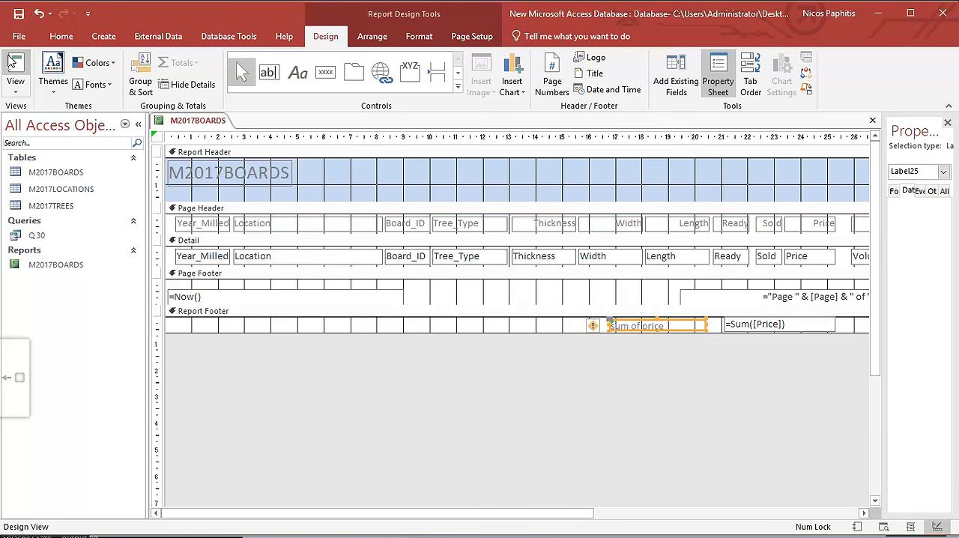
# Open the report in Report View and compare the Price column with the labelled sum at its end.
pyautogui.click(10, 61)
pyautogui.scroll(-15, 488, 332)
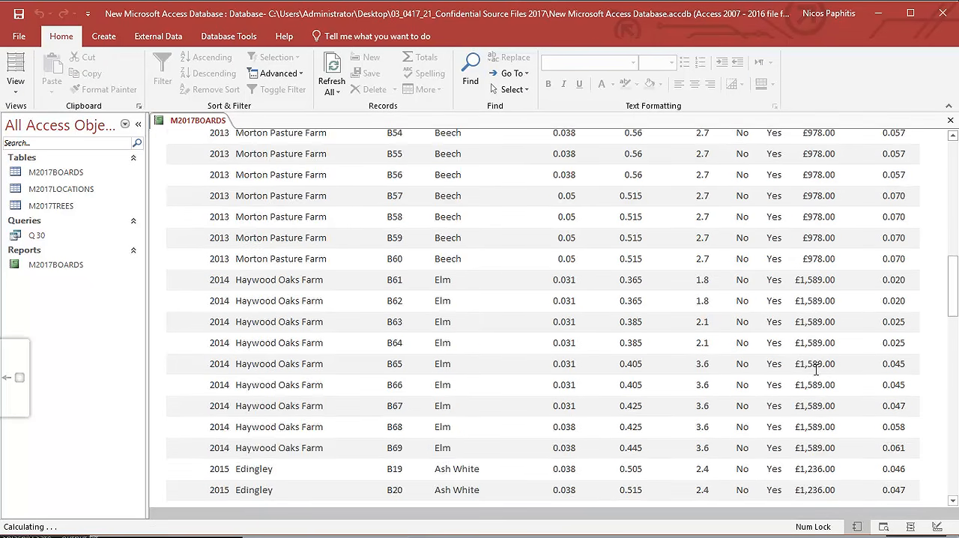
pyautogui.scroll(-3, 816, 369)
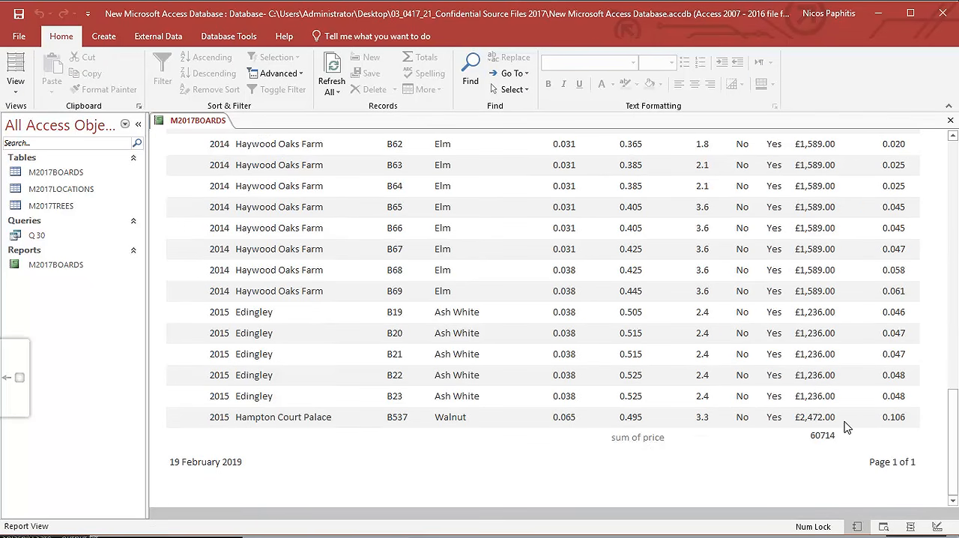
pyautogui.scroll(8, 846, 426)
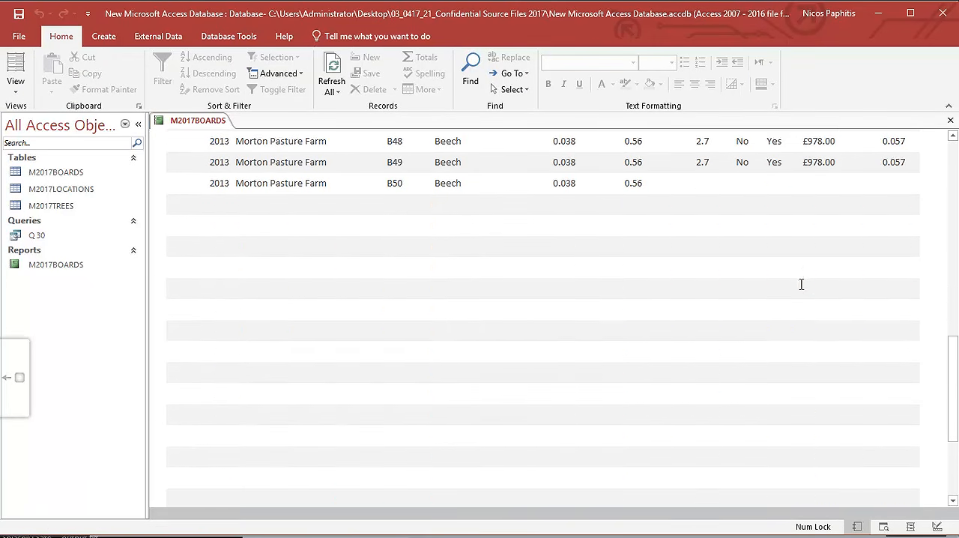
pyautogui.scroll(10, 800, 284)
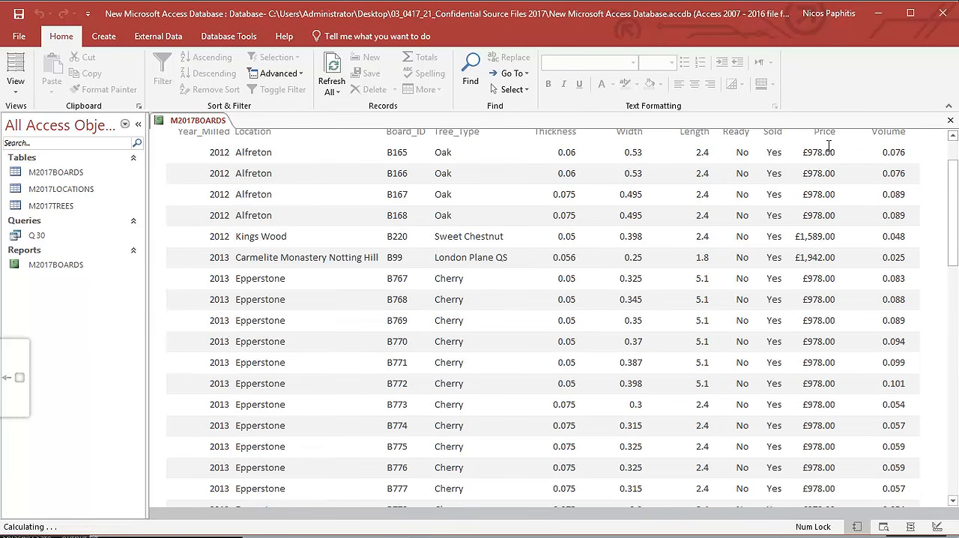
pyautogui.scroll(-10, 826, 214)
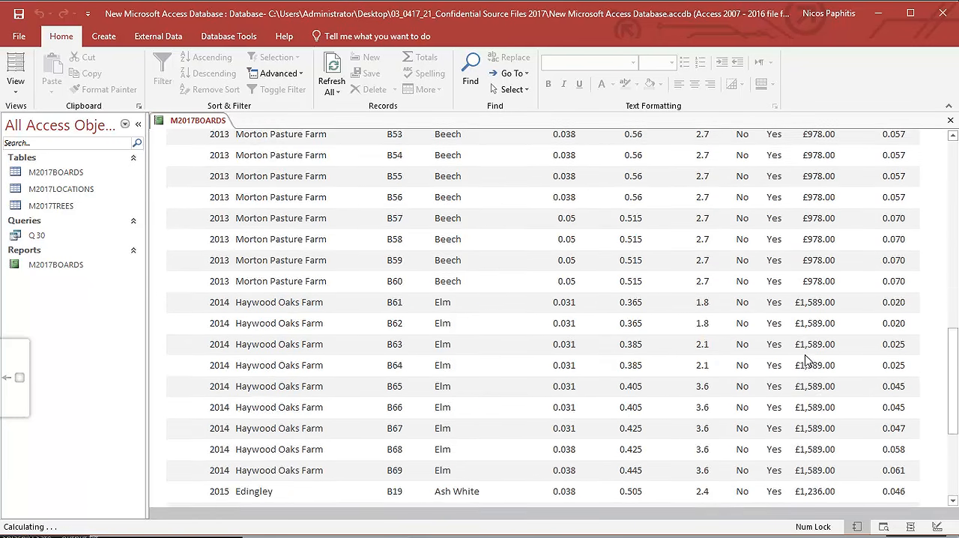
pyautogui.scroll(-5, 806, 361)
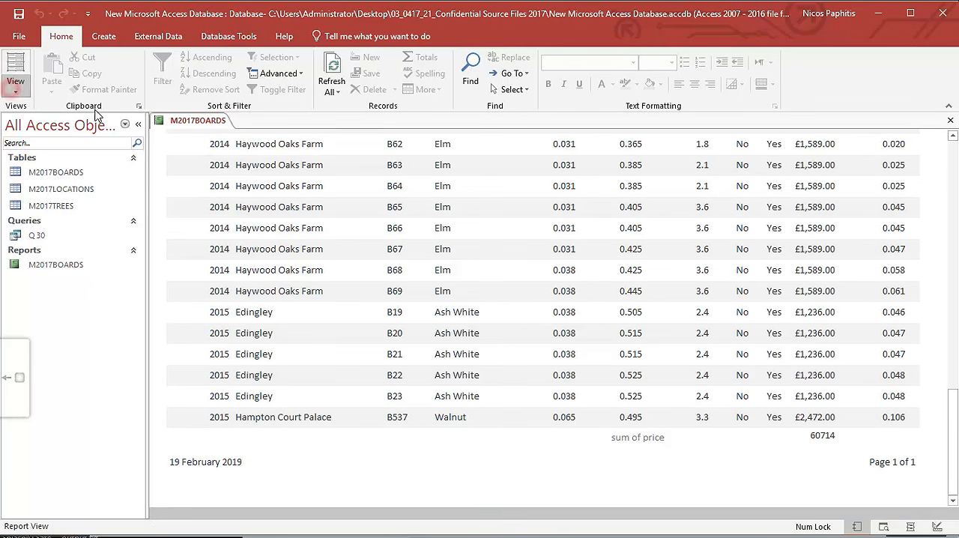
# Return to Design View and delete the "sum of price" label and the =Sum([Price]) box from the Report Footer.
pyautogui.click(15, 89)
pyautogui.click(47, 205)
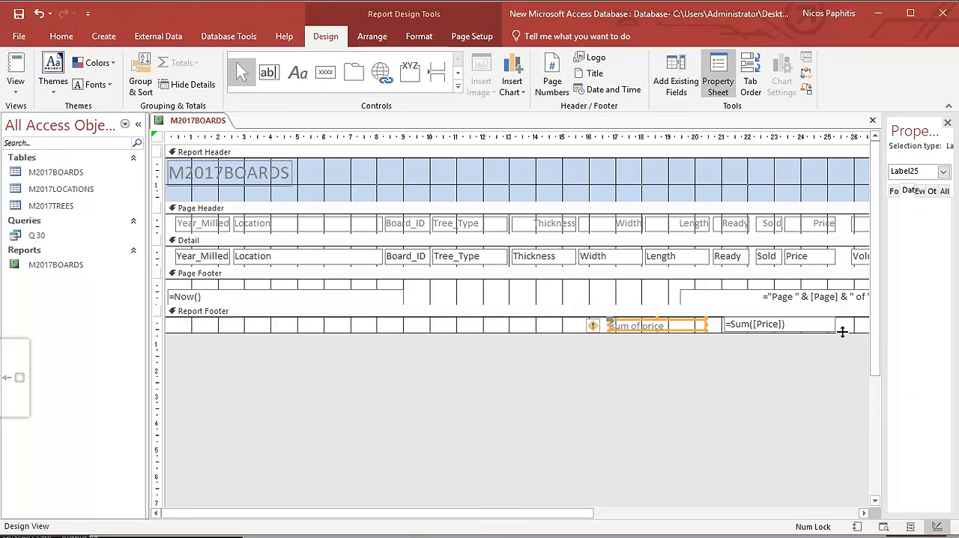
pyautogui.moveTo(849, 330); pyautogui.dragTo(555, 319)
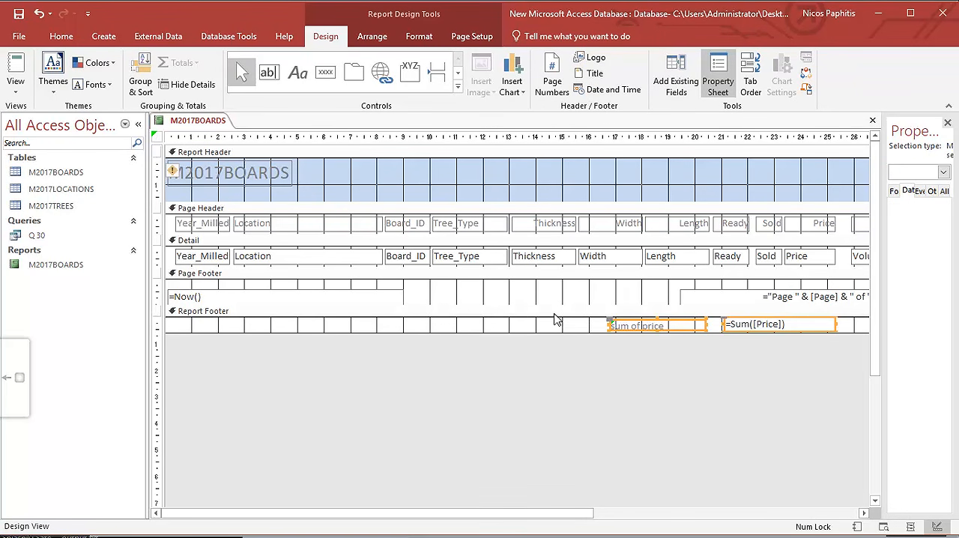
pyautogui.press('Delete')
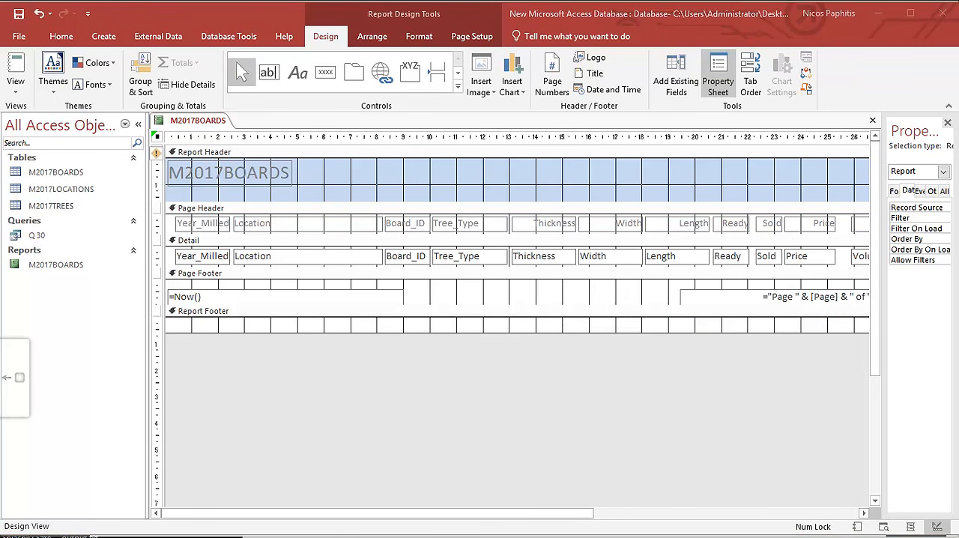
# Check the total-value requirement in the exam paper, and add a Sum total for Price in the Report Footer with its box widened leftwards.
pyautogui.click(472, 536)
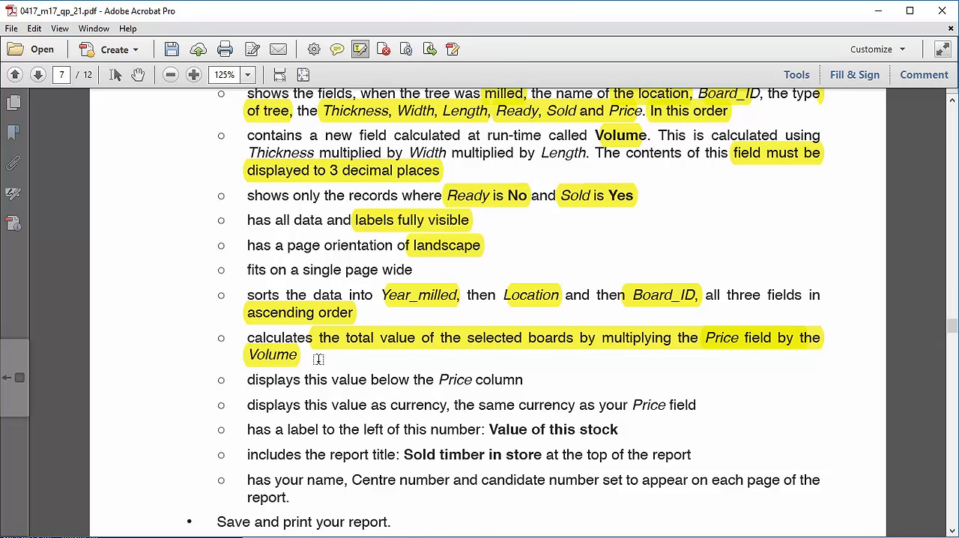
pyautogui.hotkey('alt', 'Tab')
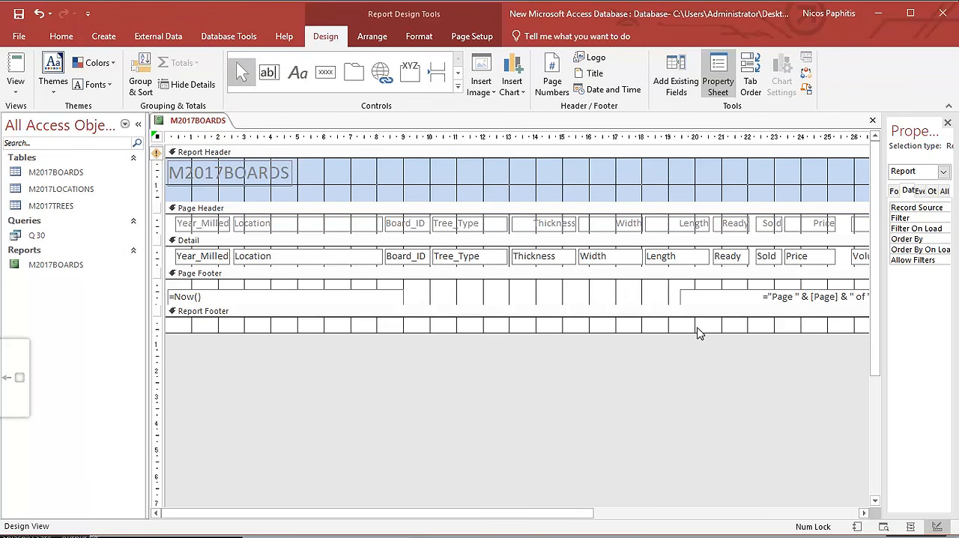
pyautogui.rightClick(803, 258)
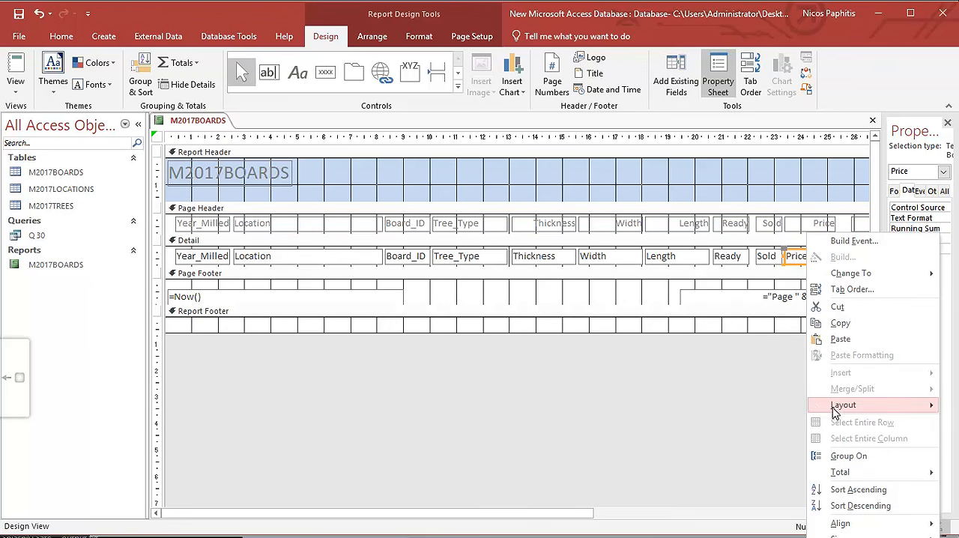
pyautogui.click(762, 273)
pyautogui.click(803, 257)
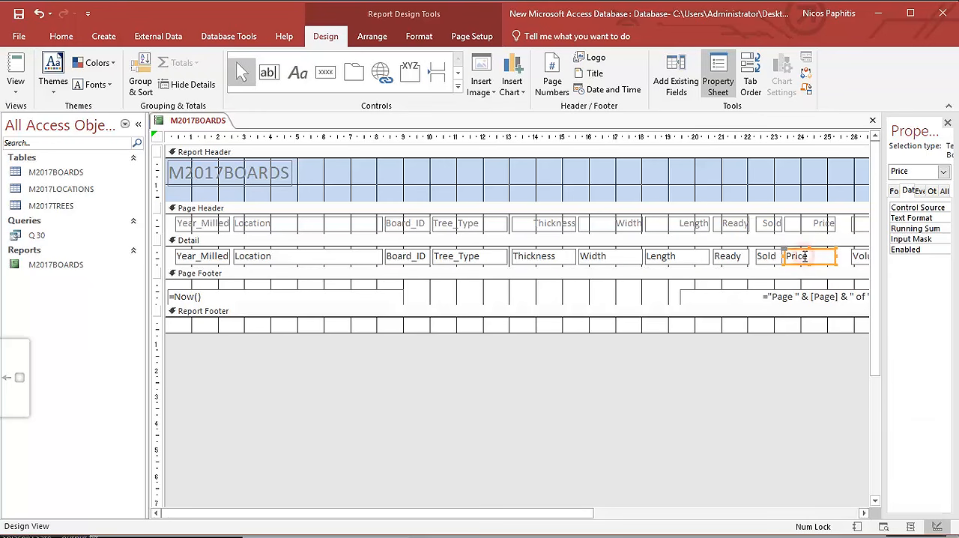
pyautogui.click(178, 63)
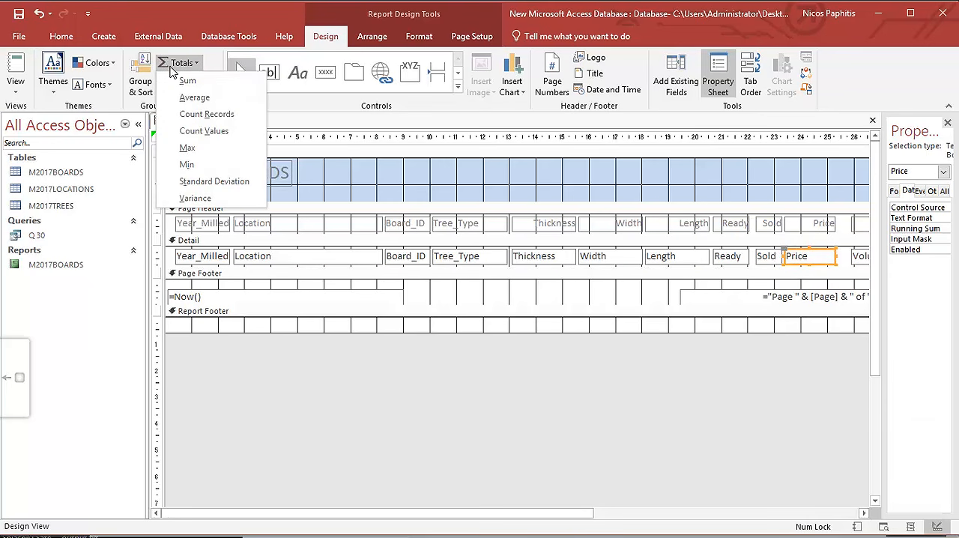
pyautogui.click(186, 81)
pyautogui.click(812, 325)
pyautogui.moveTo(784, 323); pyautogui.dragTo(741, 324)
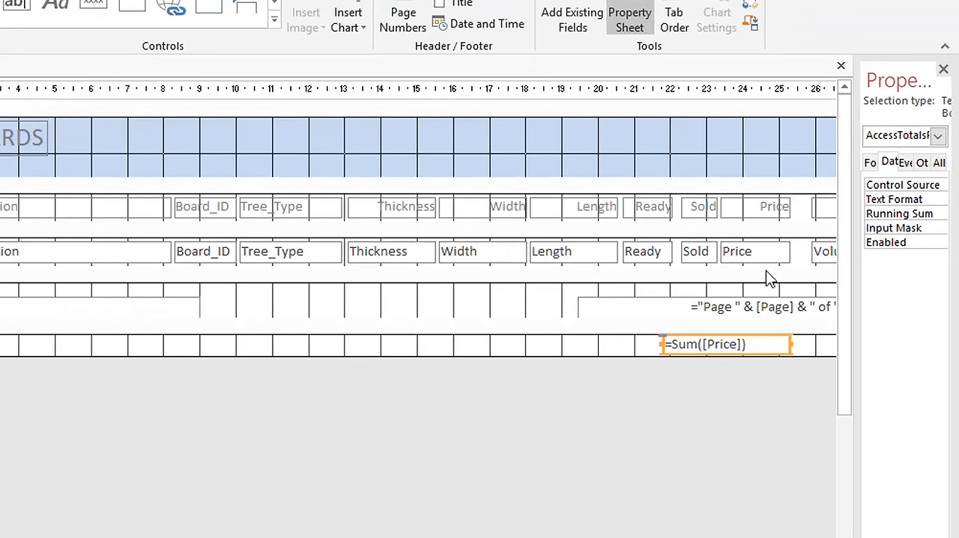
# Change the Price total's expression to =Sum([Price]*[volume]) and widen its box to the right to fit the full expression.
pyautogui.click(744, 342)
pyautogui.click(830, 395)
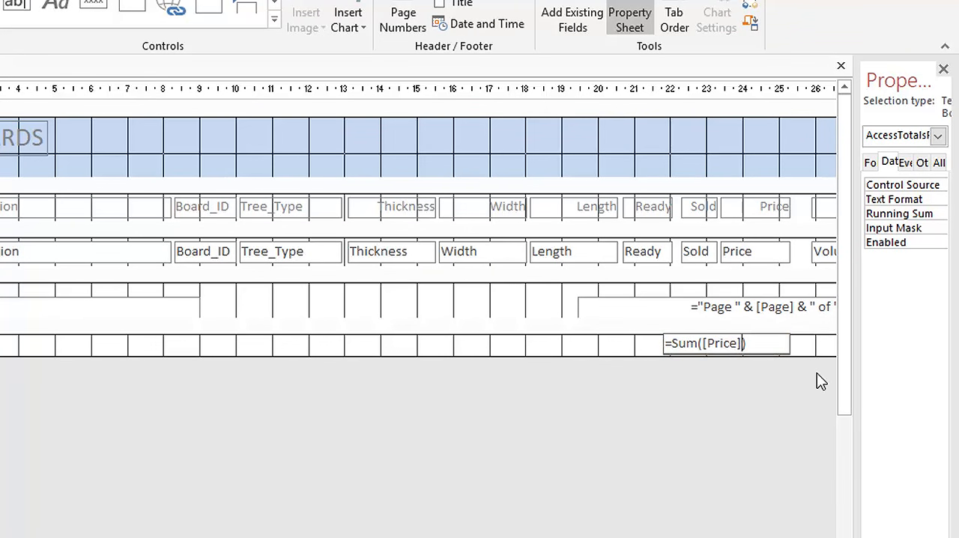
pyautogui.write('*')
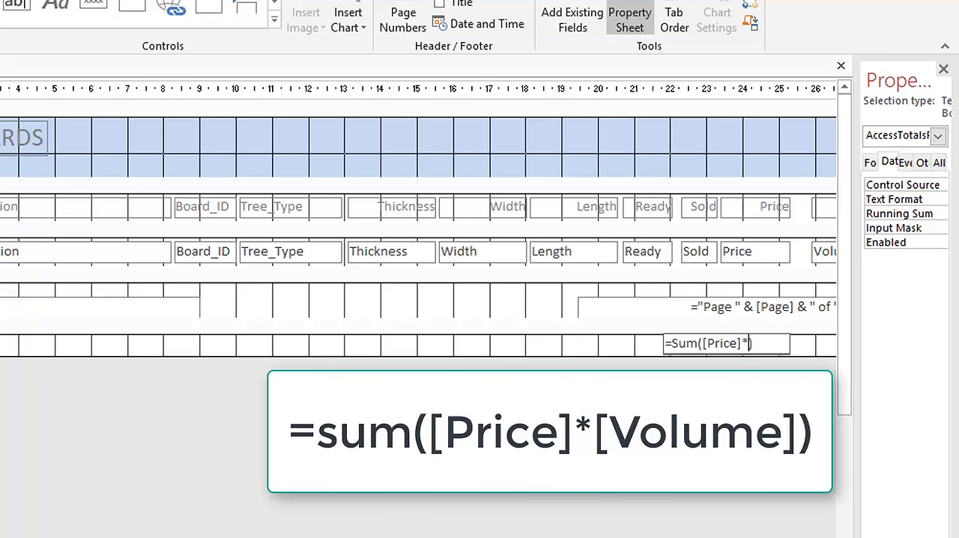
pyautogui.hscroll(3, 642, 337)
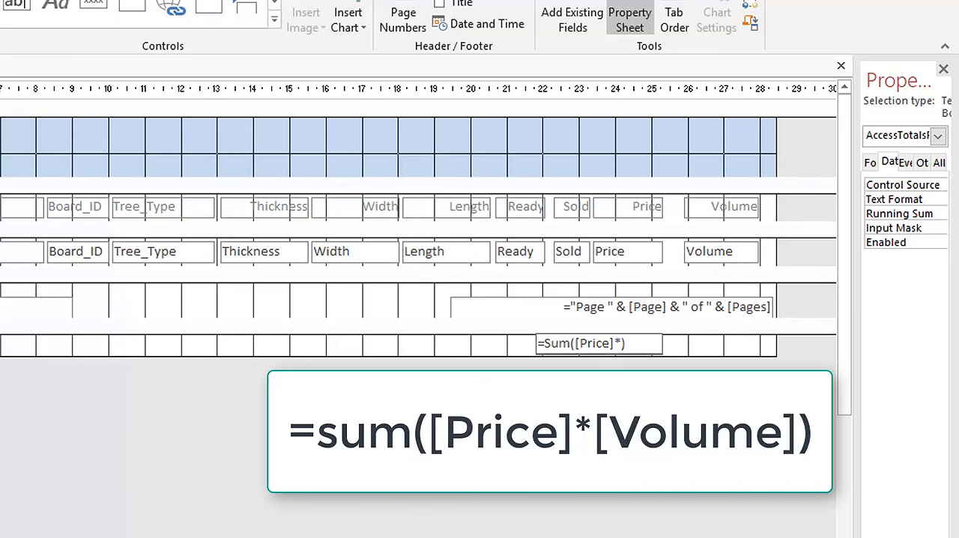
pyautogui.write('[volume')
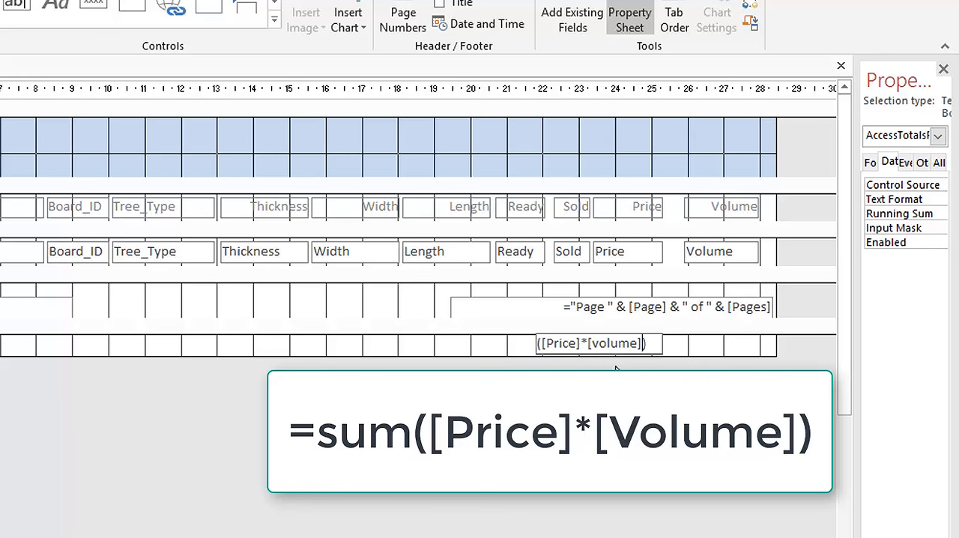
pyautogui.click(671, 347)
pyautogui.click(658, 347)
pyautogui.moveTo(664, 344); pyautogui.dragTo(735, 344)
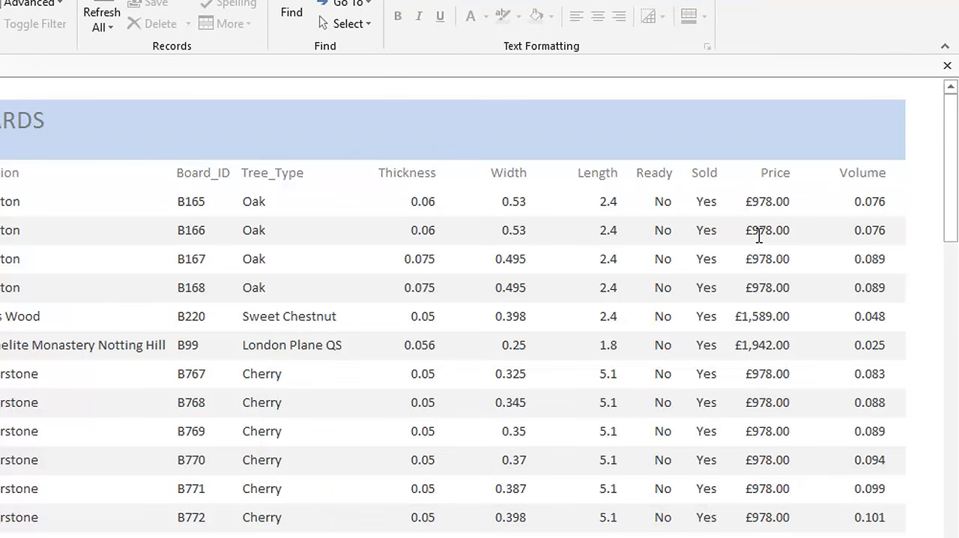
# In Report View, examine the Price and Volume values row by row and the calculated total at the report's end.
pyautogui.moveTo(759, 201); pyautogui.dragTo(793, 201)
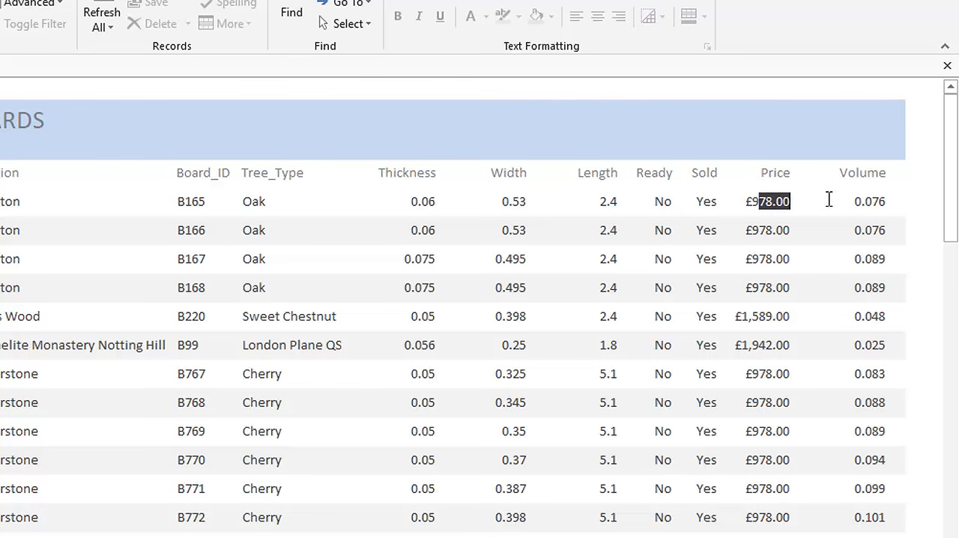
pyautogui.moveTo(851, 202); pyautogui.dragTo(874, 202)
pyautogui.moveTo(747, 231); pyautogui.dragTo(786, 229)
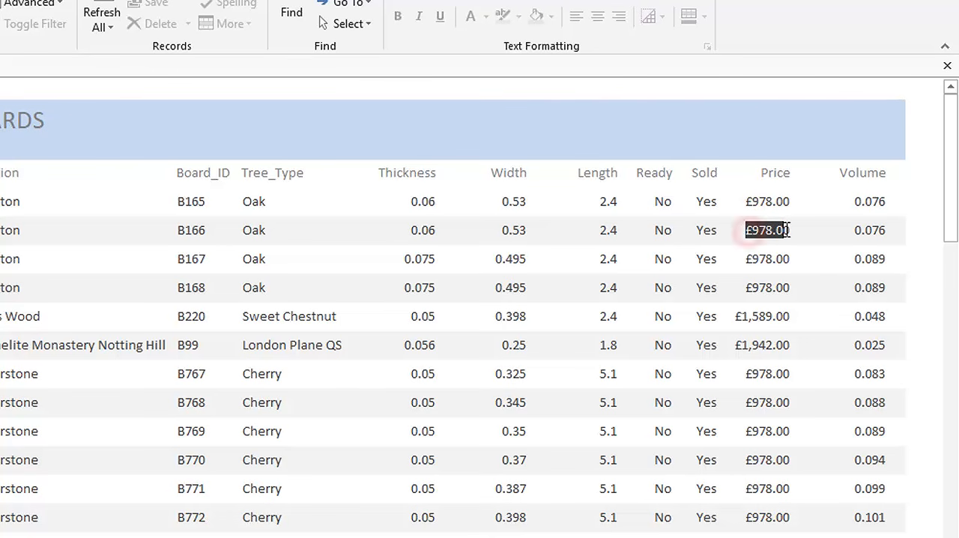
pyautogui.moveTo(852, 230); pyautogui.dragTo(866, 230)
pyautogui.moveTo(745, 256); pyautogui.dragTo(777, 255)
pyautogui.click(872, 258)
pyautogui.scroll(-1, 672, 203)
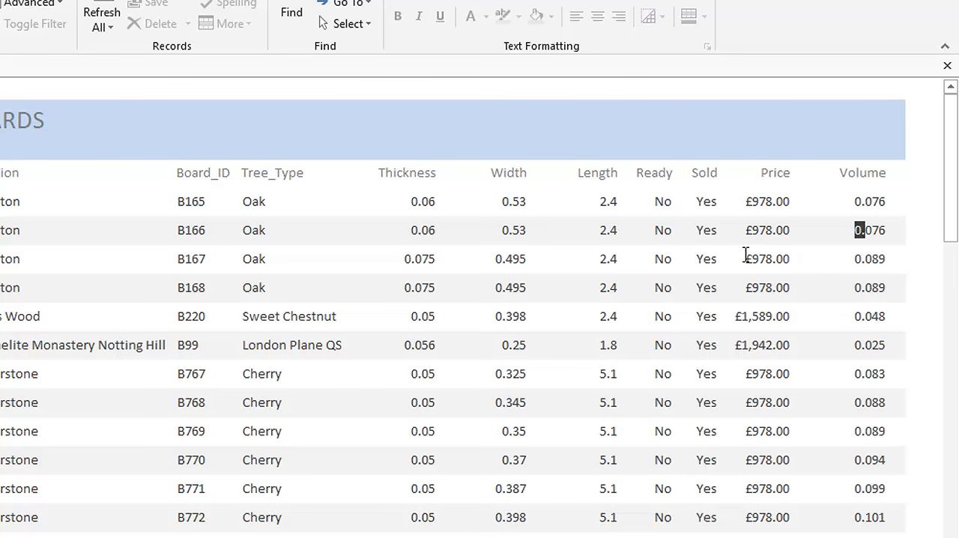
pyautogui.scroll(-15, 680, 206)
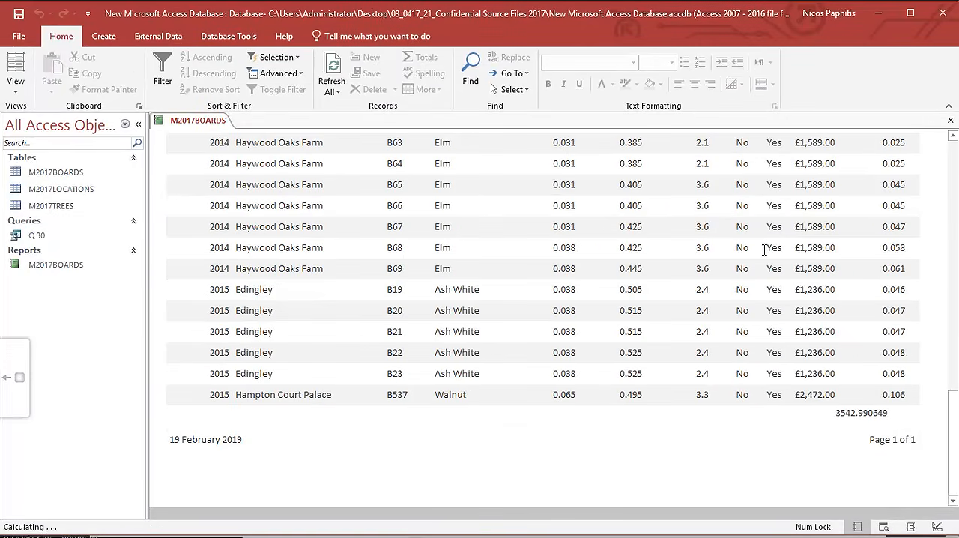
pyautogui.click(879, 413)
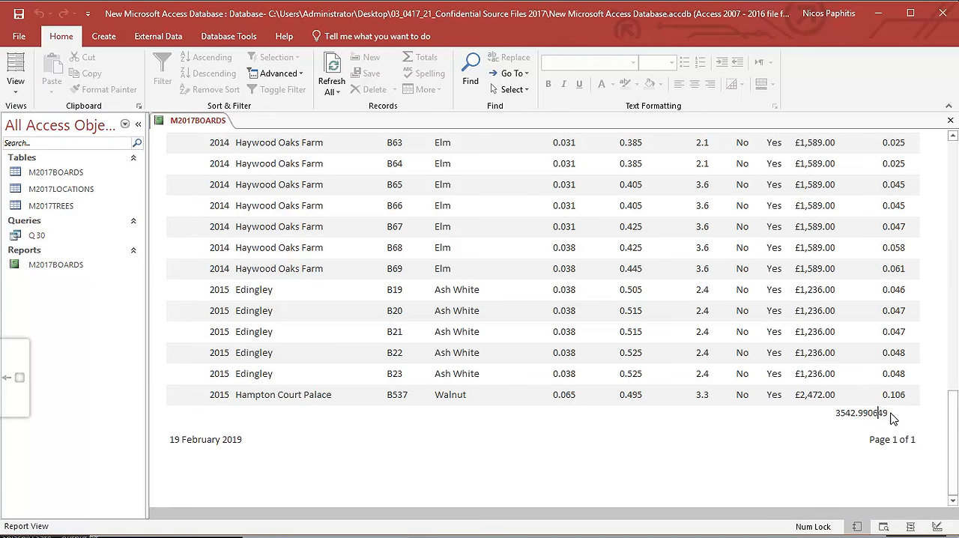
pyautogui.moveTo(885, 413); pyautogui.dragTo(836, 413)
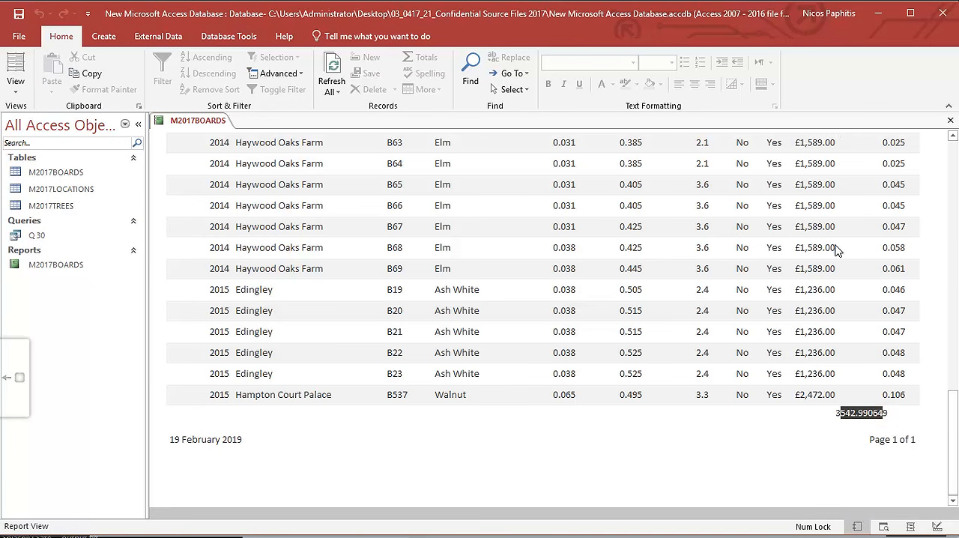
pyautogui.scroll(15, 838, 339)
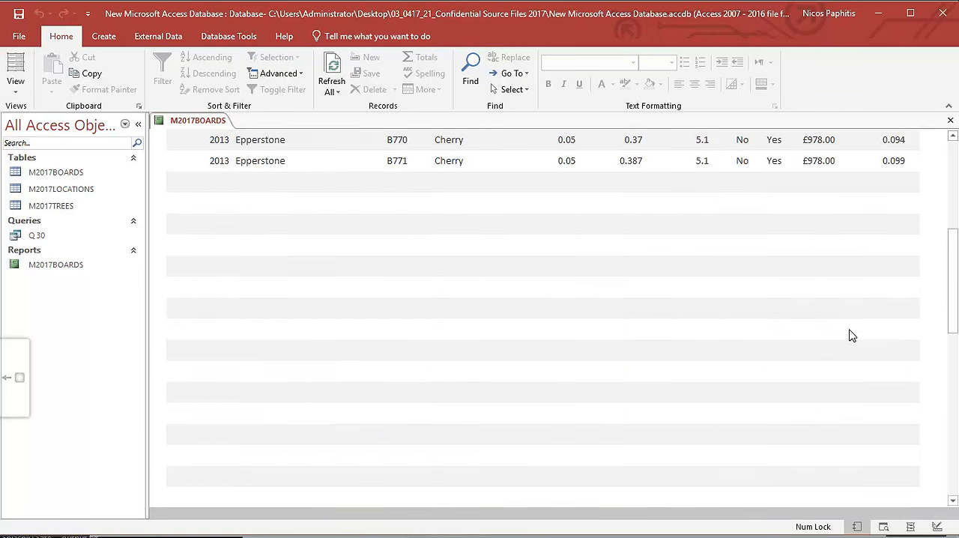
pyautogui.moveTo(949, 213); pyautogui.dragTo(951, 460)
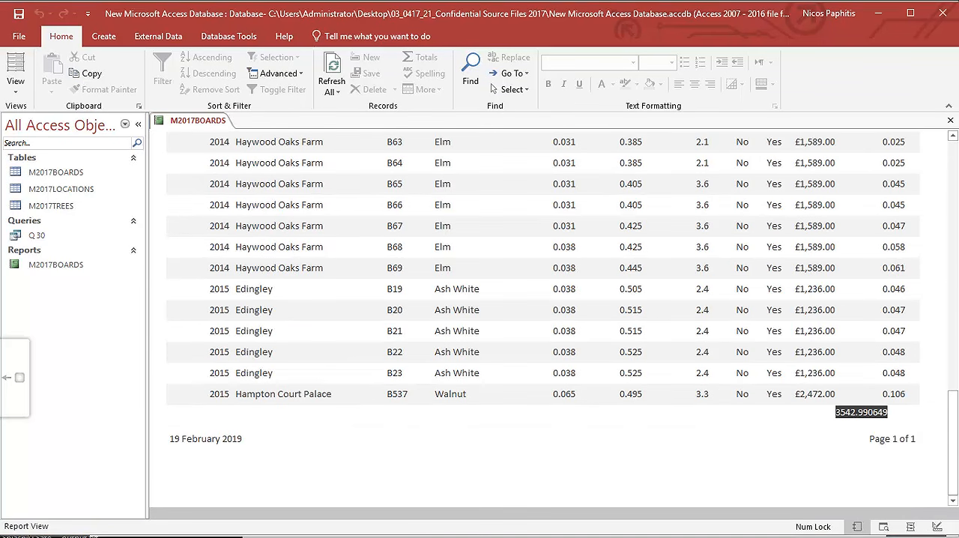
# Highlight "the Price column" and "value as currency," in the exam paper's requirements and return to the Access report.
pyautogui.hotkey('alt', 'Tab')
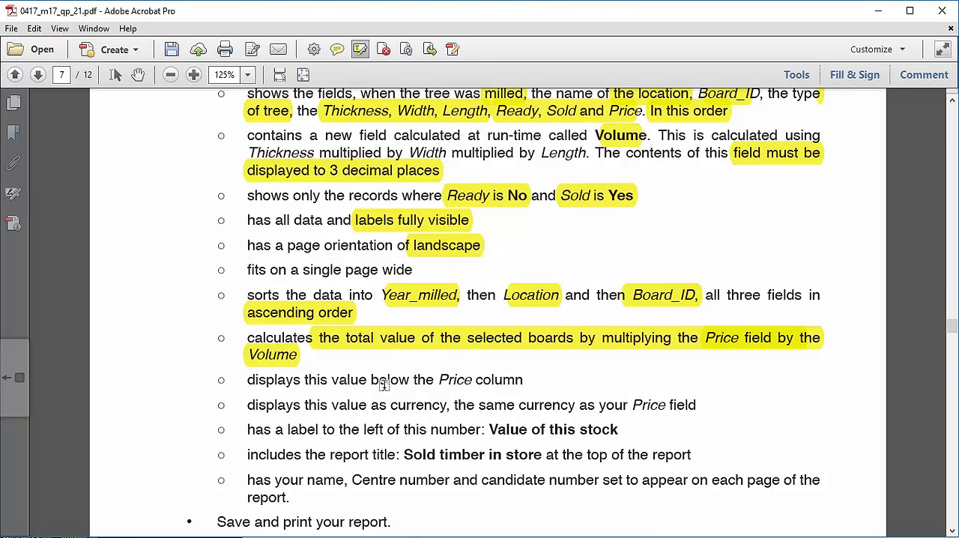
pyautogui.moveTo(410, 380); pyautogui.dragTo(387, 392)
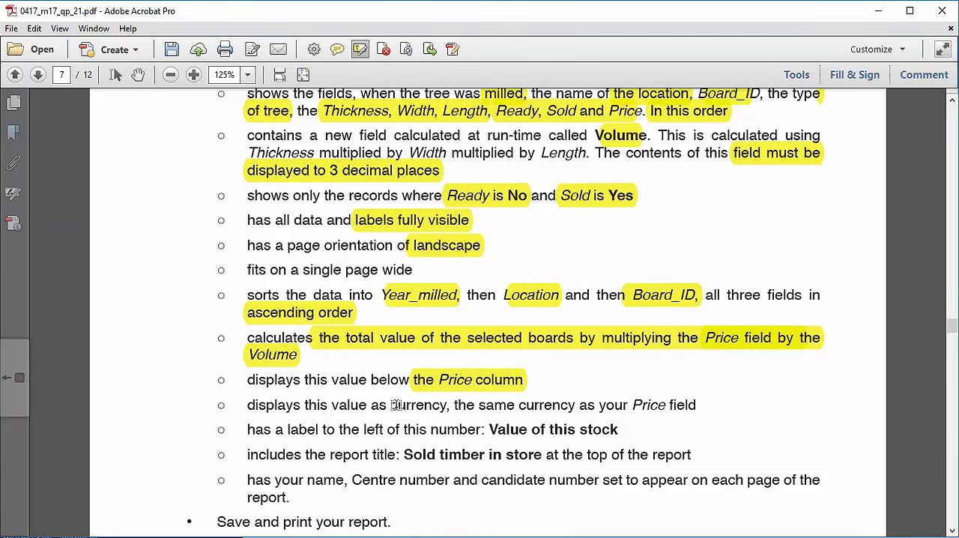
pyautogui.moveTo(332, 405); pyautogui.dragTo(453, 407)
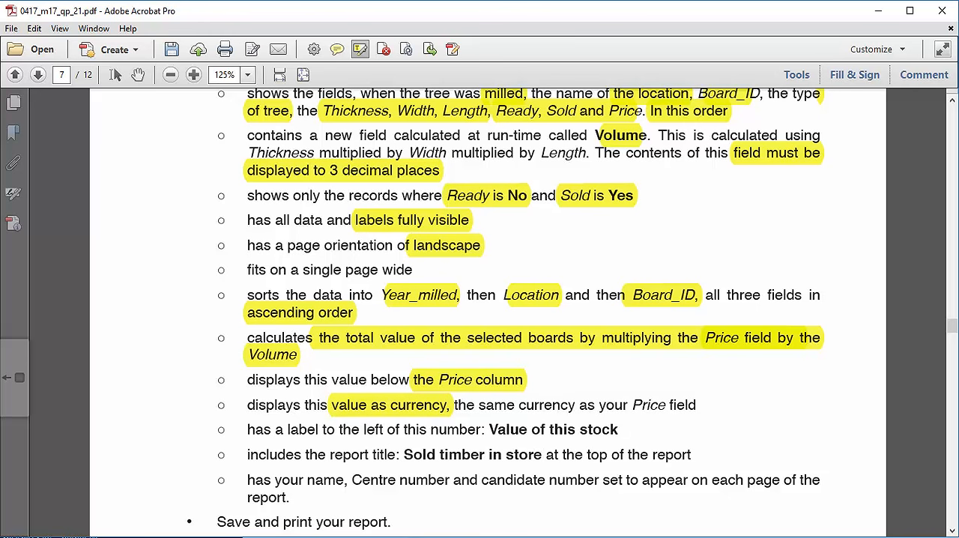
pyautogui.hotkey('alt', 'Tab')
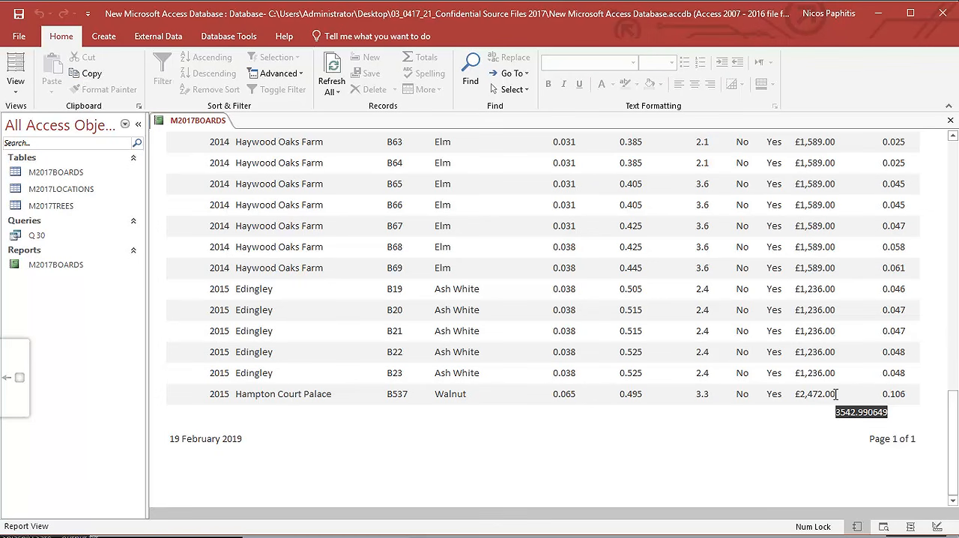
# Return the report to Design View and widen the Property Sheet for the =Sum([Price]*[volume]) box so its values are readable.
pyautogui.rightClick(856, 412)
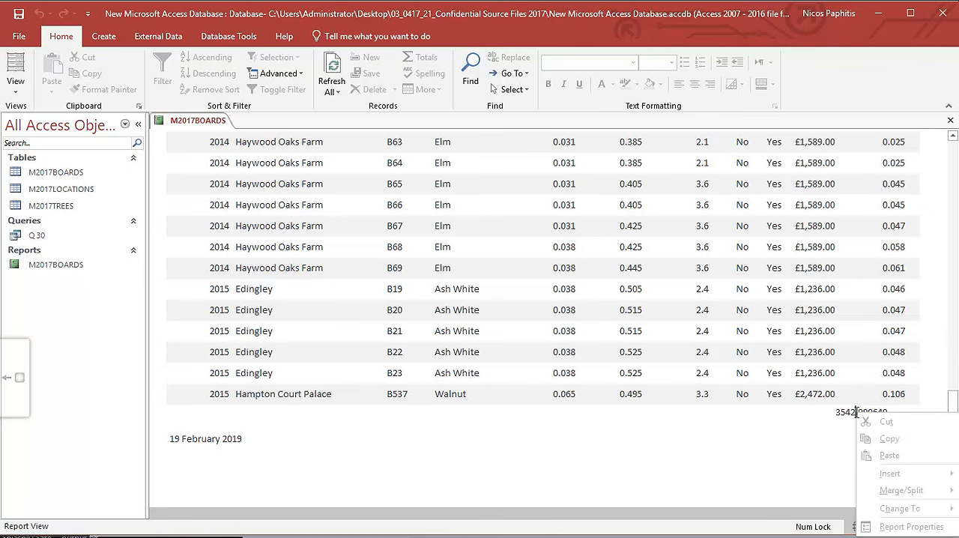
pyautogui.click(842, 414)
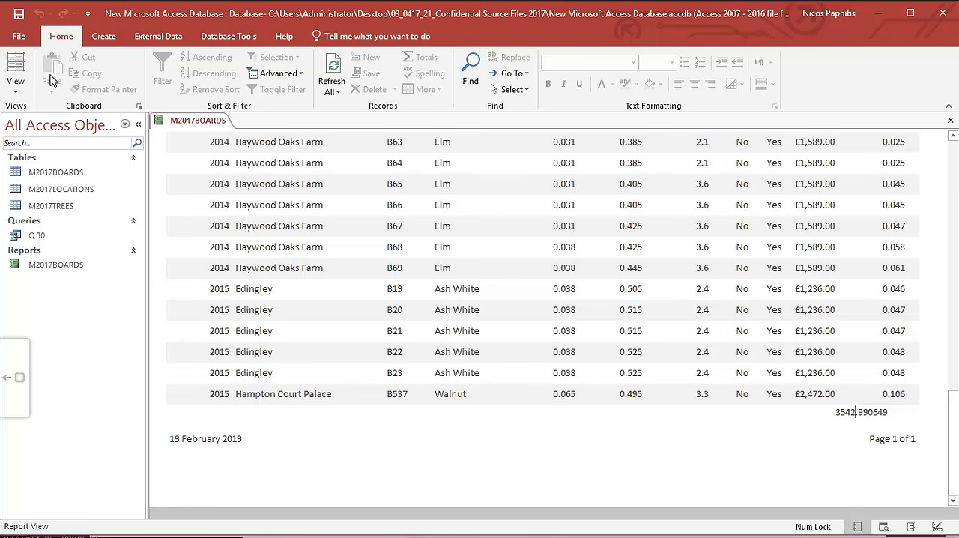
pyautogui.click(15, 84)
pyautogui.click(52, 208)
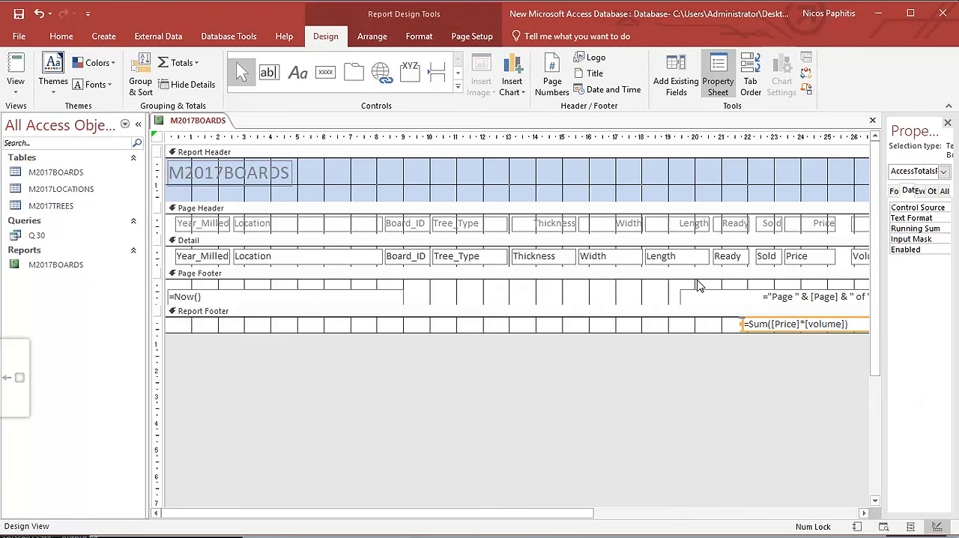
pyautogui.rightClick(800, 324)
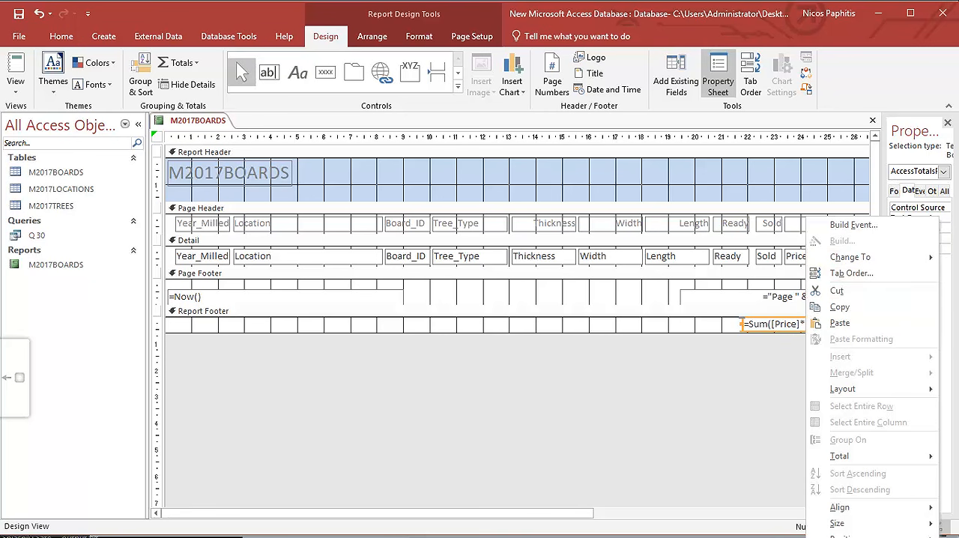
pyautogui.click(948, 308)
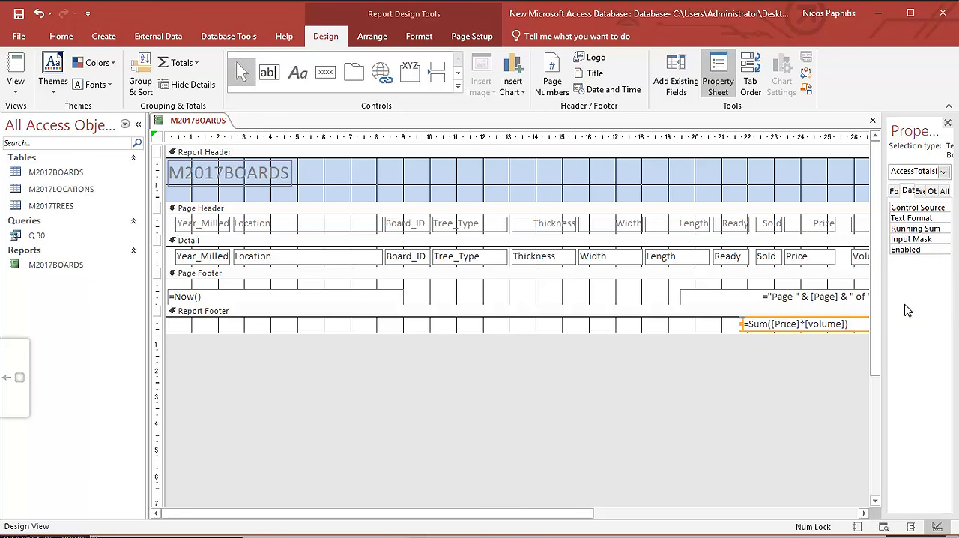
pyautogui.moveTo(882, 310); pyautogui.dragTo(791, 308)
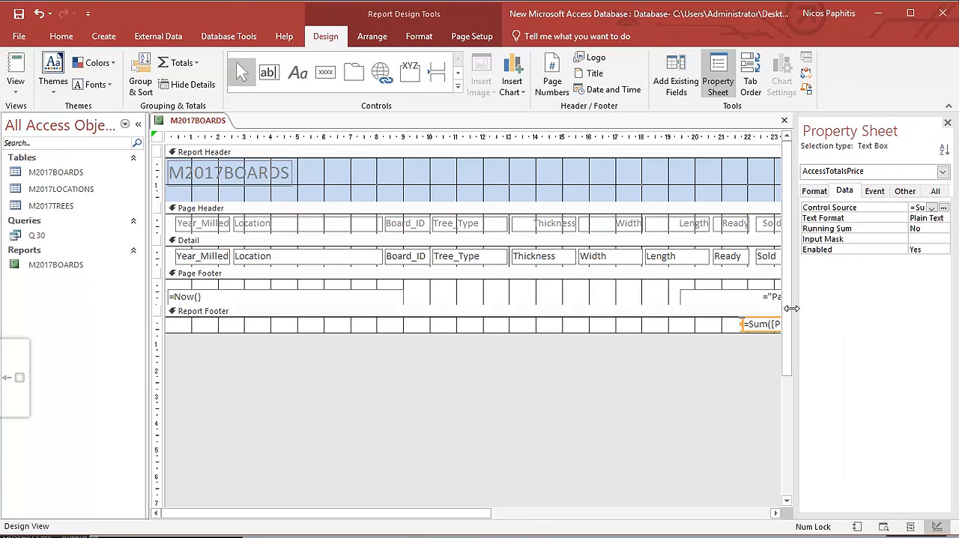
# Set the Format property of the =Sum([Price]*[volume]) box to Currency.
pyautogui.click(827, 193)
pyautogui.click(931, 209)
pyautogui.click(931, 209)
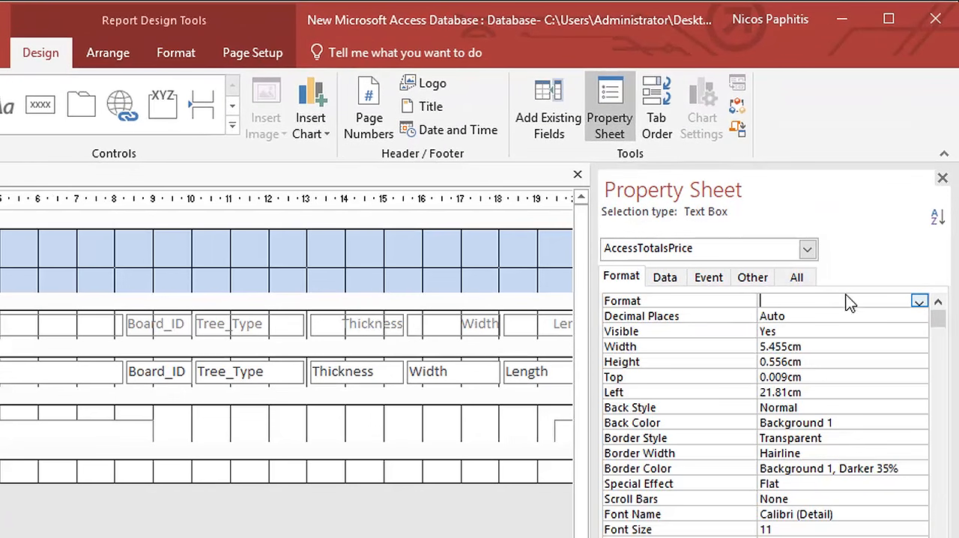
pyautogui.click(919, 301)
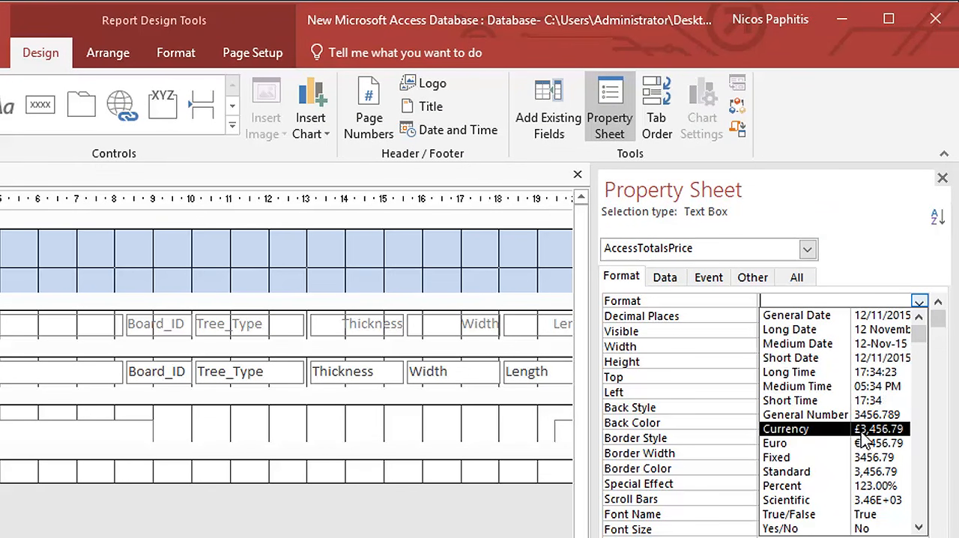
pyautogui.click(860, 433)
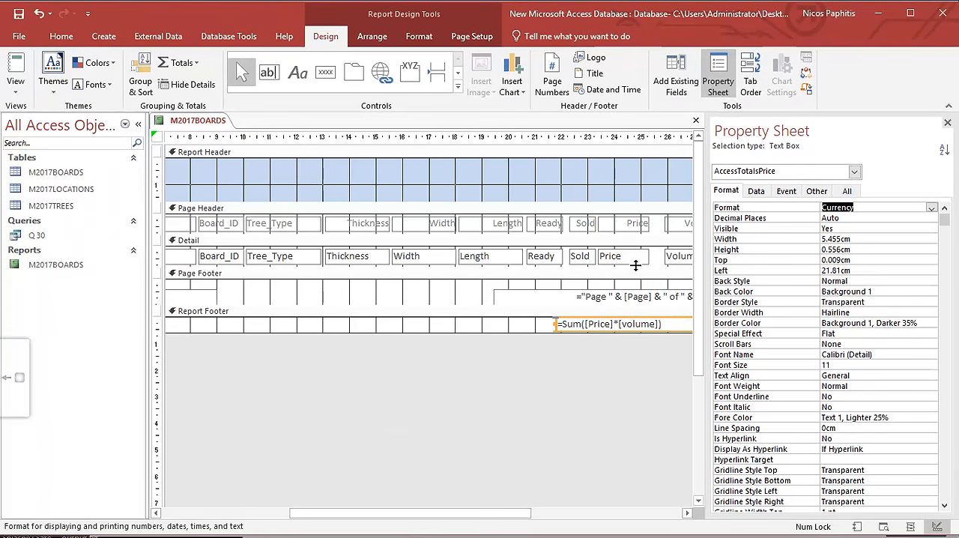
# Move the total box right to about 23.3 cm from the left edge and check its alignment at the end of Report View.
pyautogui.moveTo(598, 331); pyautogui.dragTo(637, 333)
pyautogui.click(15, 66)
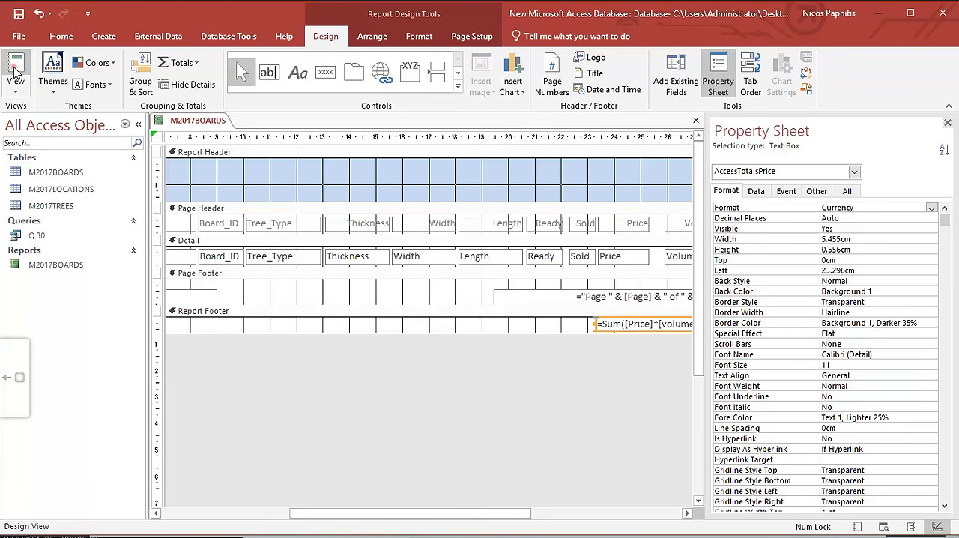
pyautogui.moveTo(955, 189); pyautogui.dragTo(955, 468)
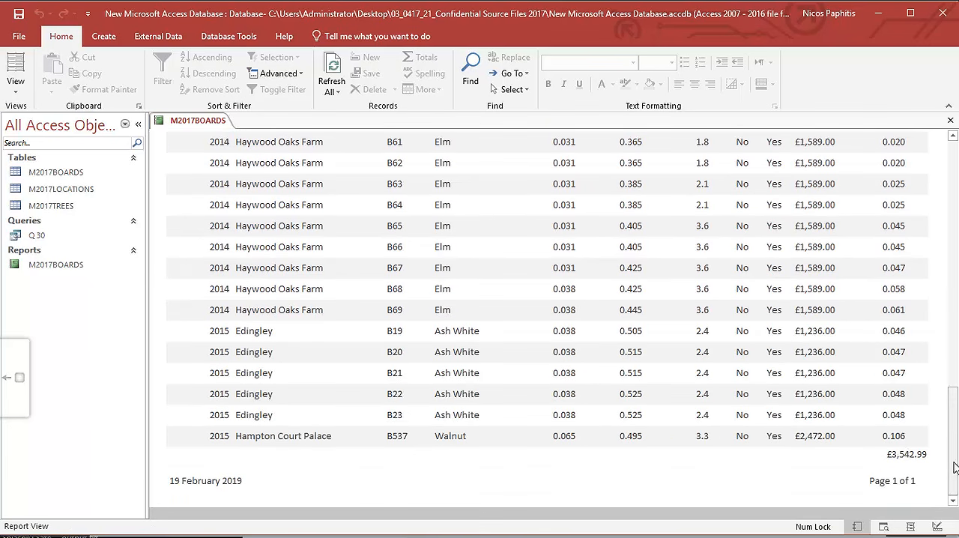
# Move the =Sum([Price]*[volume]) box to about 19.8 cm from the left edge, aligning its right edge with the Price column, and check it in Report View.
pyautogui.click(15, 84)
pyautogui.click(34, 205)
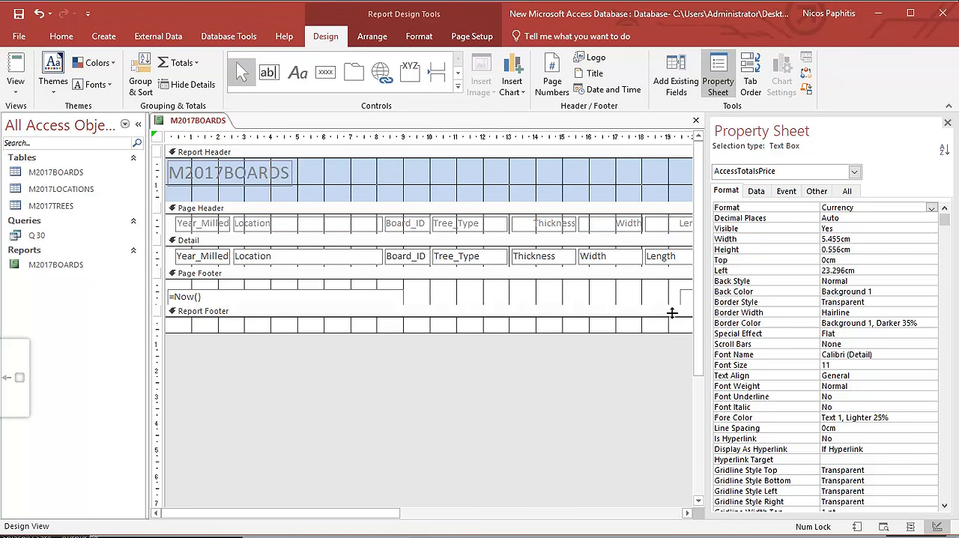
pyautogui.click(688, 513)
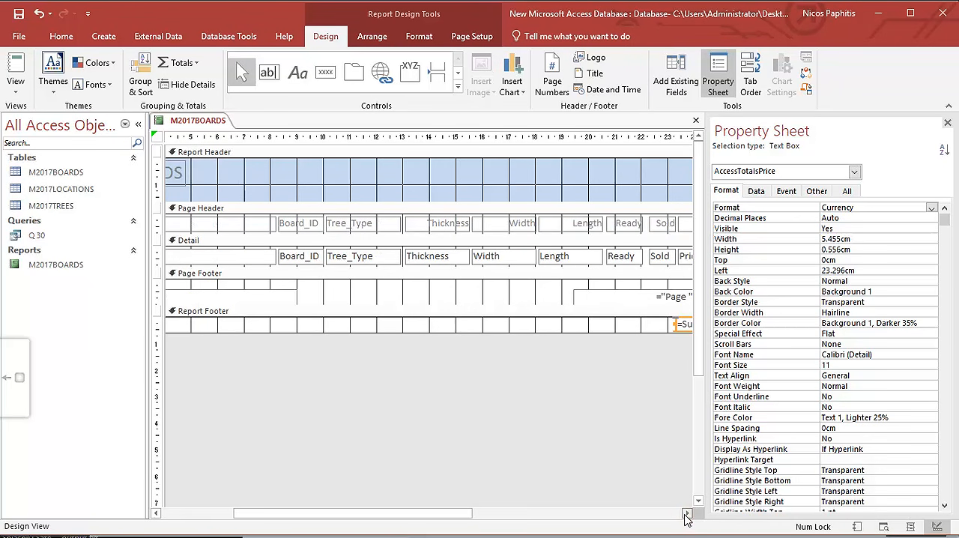
pyautogui.click(686, 513)
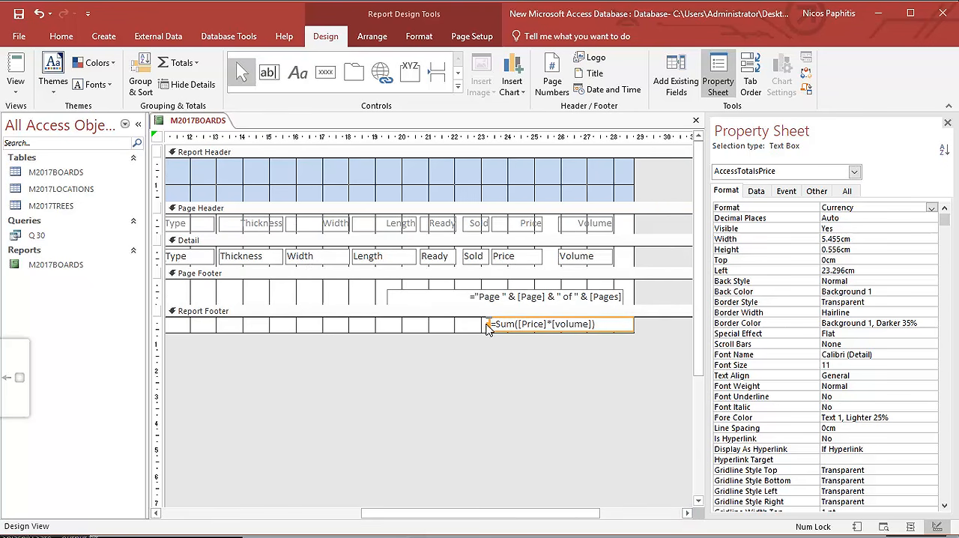
pyautogui.moveTo(604, 332); pyautogui.dragTo(514, 323)
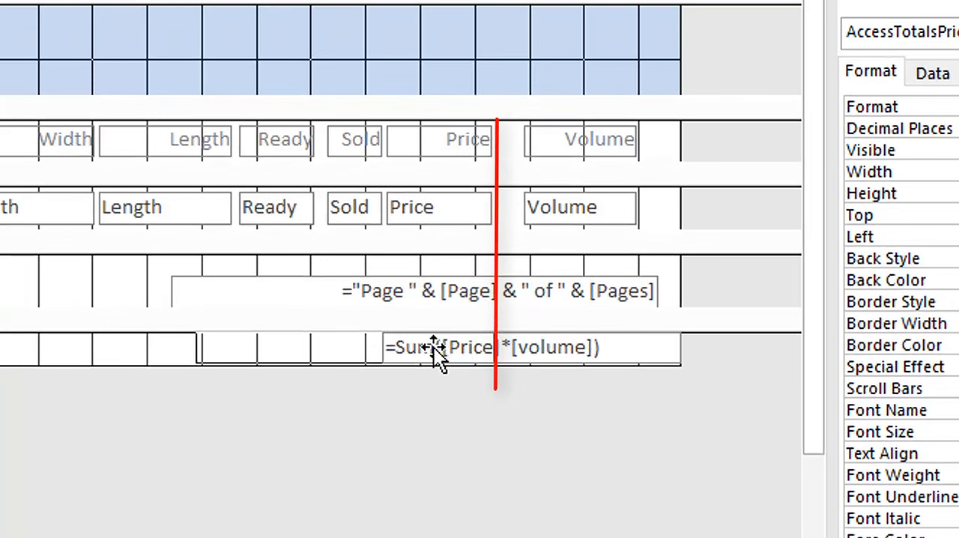
pyautogui.moveTo(436, 352); pyautogui.dragTo(431, 348)
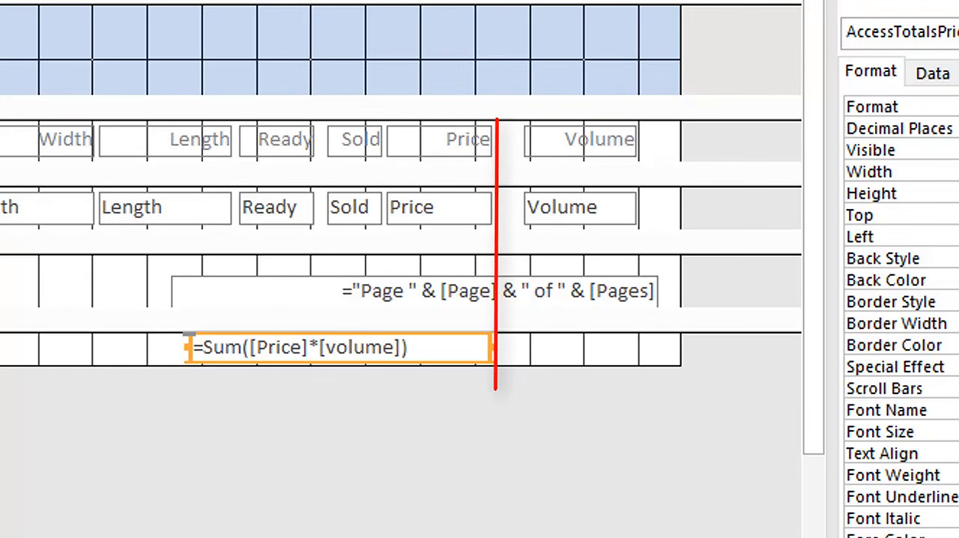
pyautogui.click(16, 64)
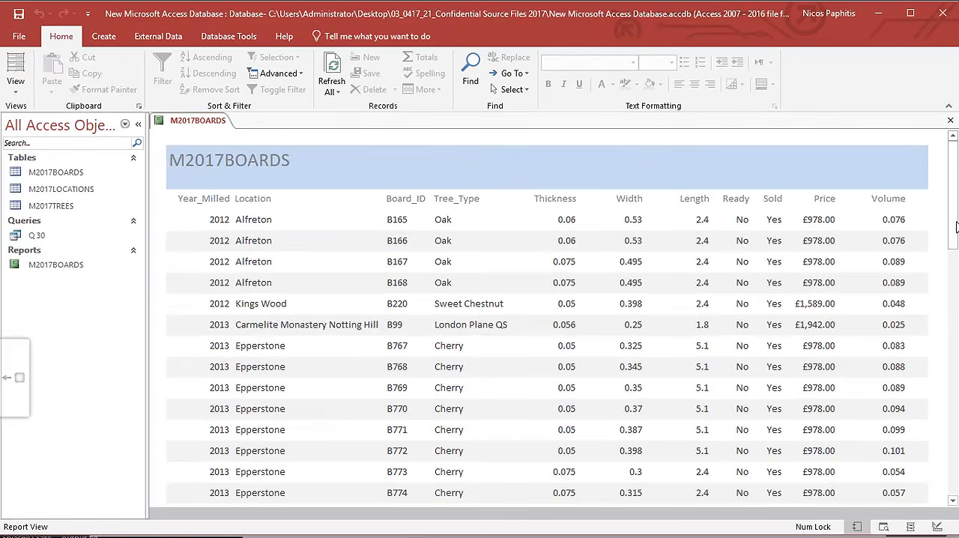
pyautogui.moveTo(954, 227); pyautogui.dragTo(954, 476)
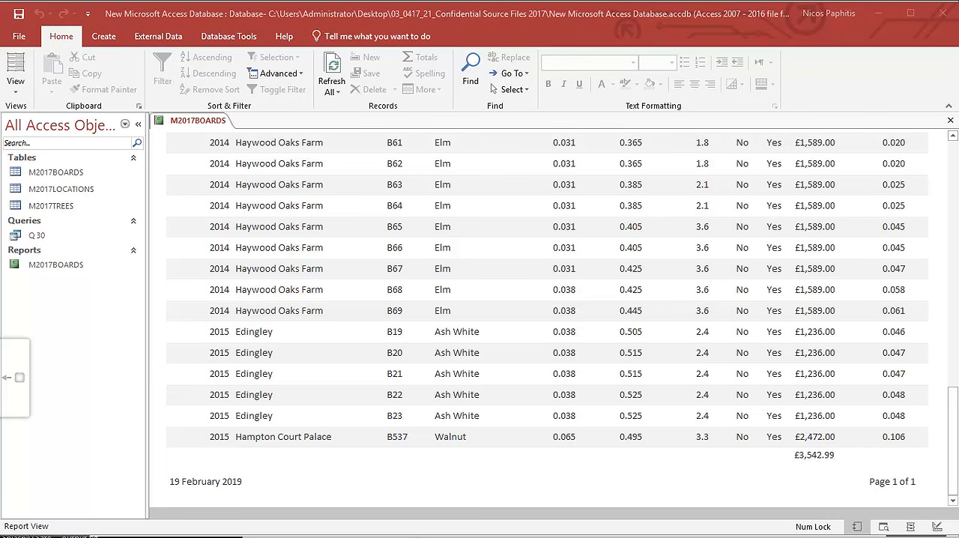
# Highlight "Value of this stock" in the exam paper's requirements and return to the Access report.
pyautogui.hotkey('alt', 'Tab')
pyautogui.moveTo(488, 429); pyautogui.dragTo(625, 429)
pyautogui.click(578, 477)
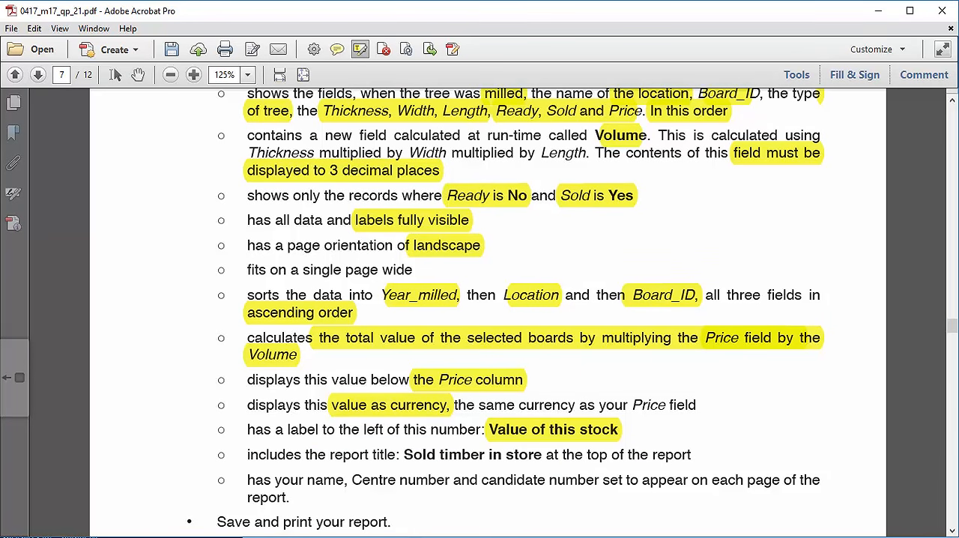
pyautogui.click(533, 537)
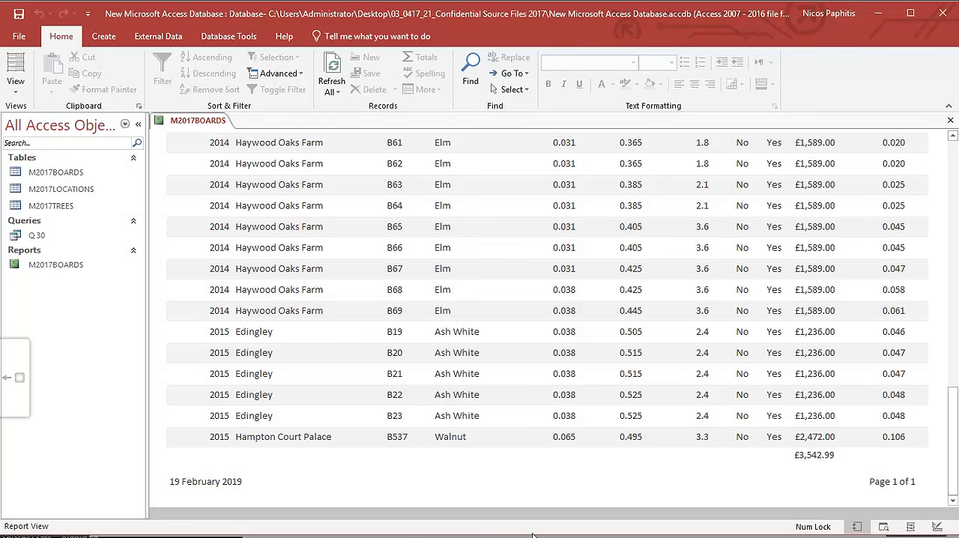
# Add a label about 3.6 cm wide reading "Value of this Stock" left of the total in the Report Footer and preview the report.
pyautogui.click(15, 84)
pyautogui.click(41, 205)
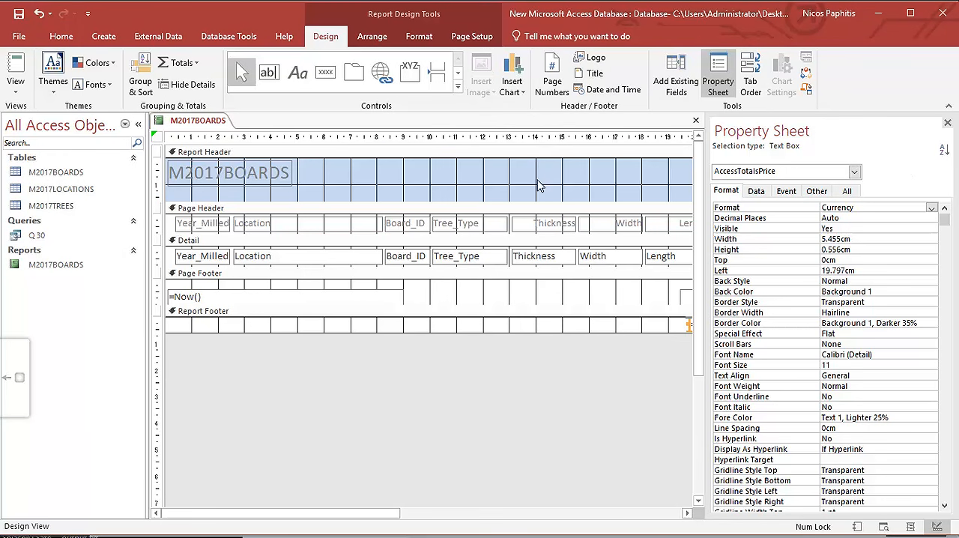
pyautogui.moveTo(707, 231); pyautogui.dragTo(847, 241)
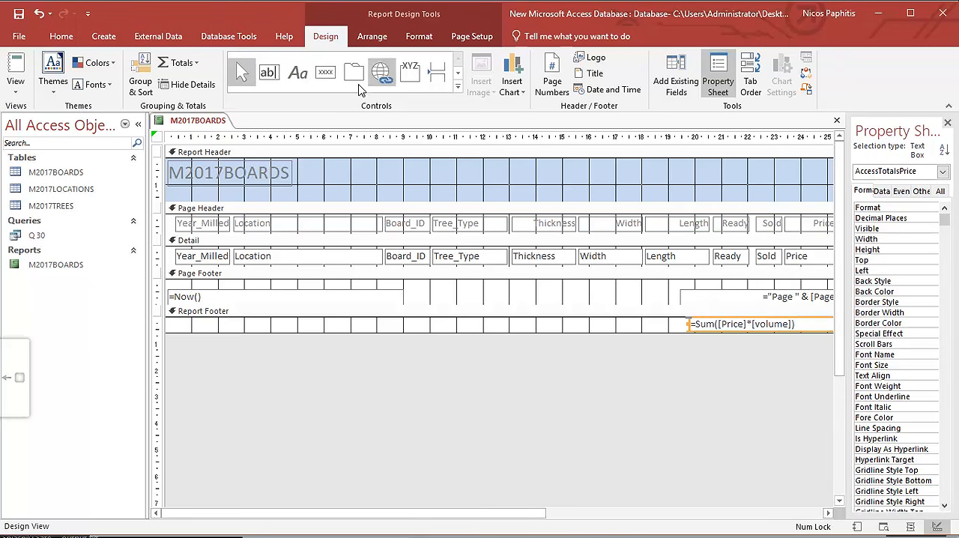
pyautogui.click(672, 332)
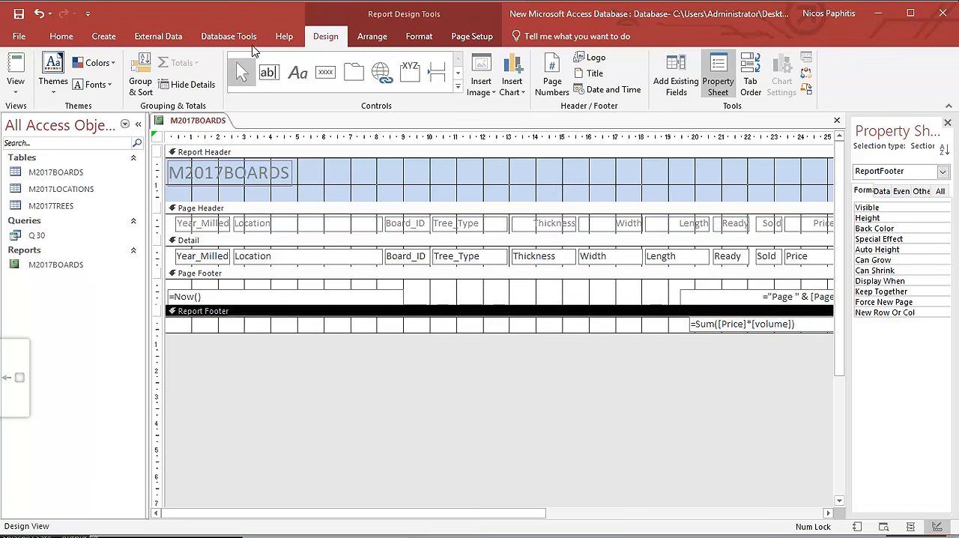
pyautogui.click(298, 72)
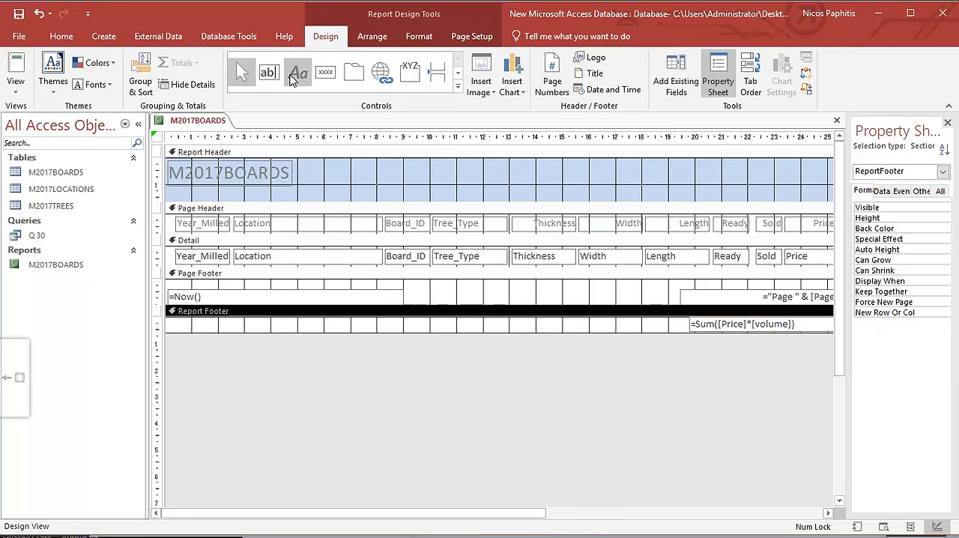
pyautogui.moveTo(589, 319); pyautogui.dragTo(680, 332)
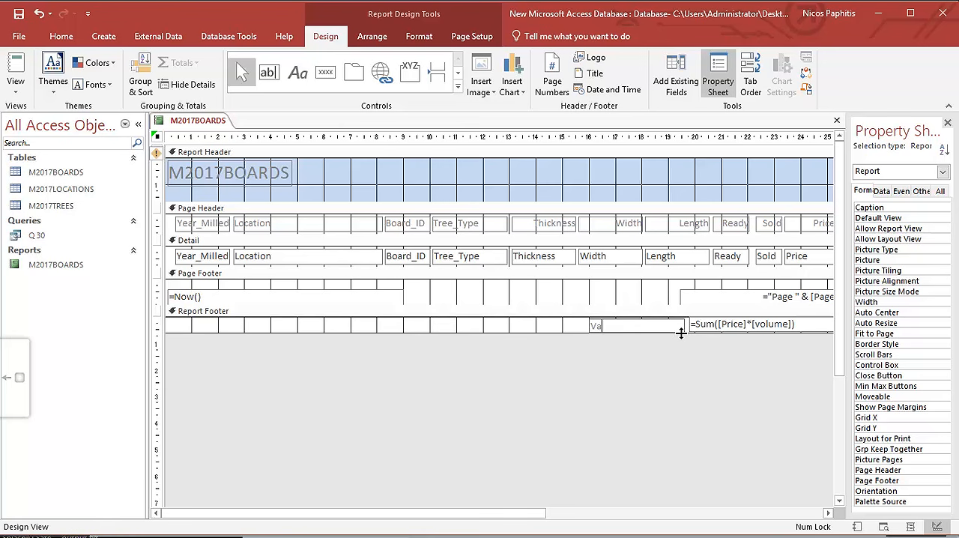
pyautogui.write('Value of this Stock')
pyautogui.click(15, 66)
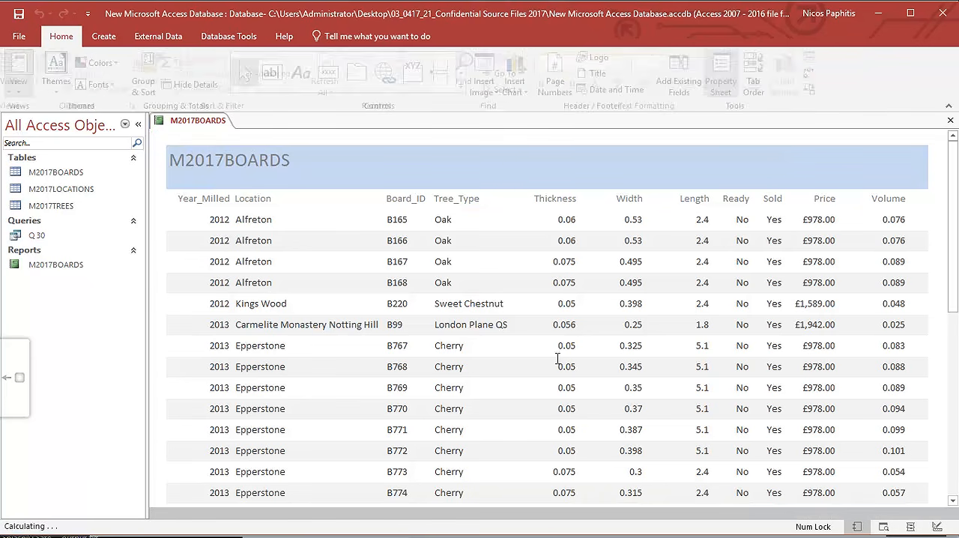
pyautogui.moveTo(954, 246)
pyautogui.mouseDown()
pyautogui.moveTo(954, 499)
pyautogui.moveTo(954, 238)
pyautogui.mouseUp()
# Try a text box with its attached label captioned "value of this stock" in the Report Footer and examine it in Report View.
pyautogui.click(16, 96)
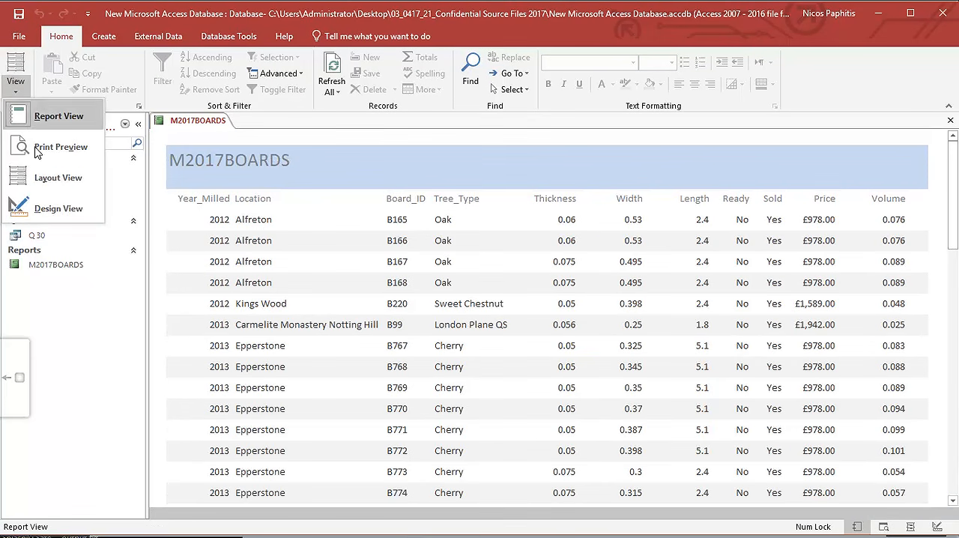
pyautogui.click(48, 213)
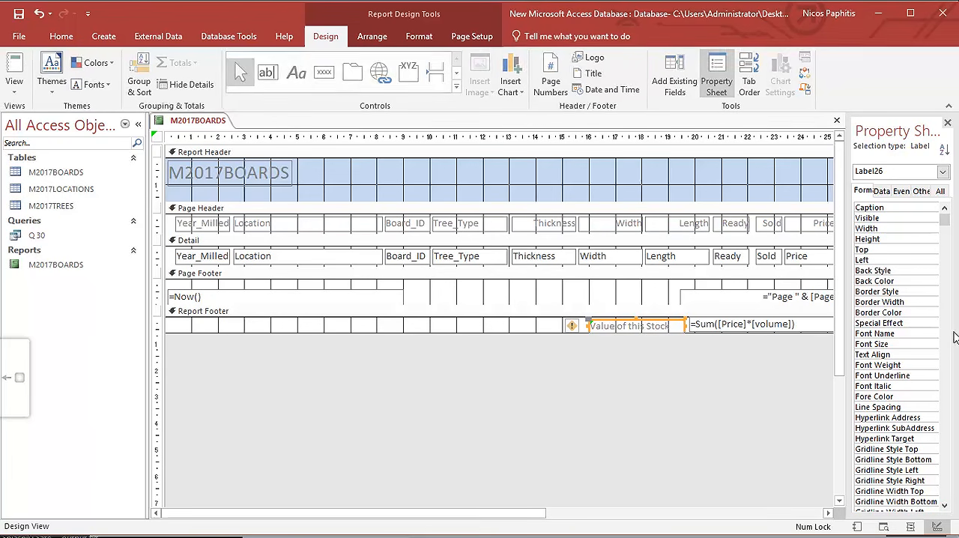
pyautogui.click(512, 334)
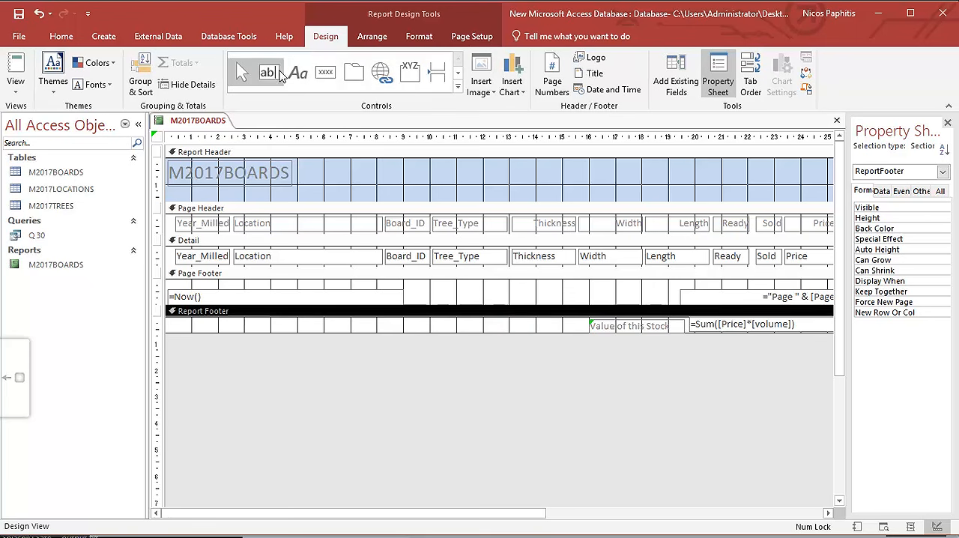
pyautogui.click(268, 72)
pyautogui.moveTo(436, 320); pyautogui.dragTo(571, 333)
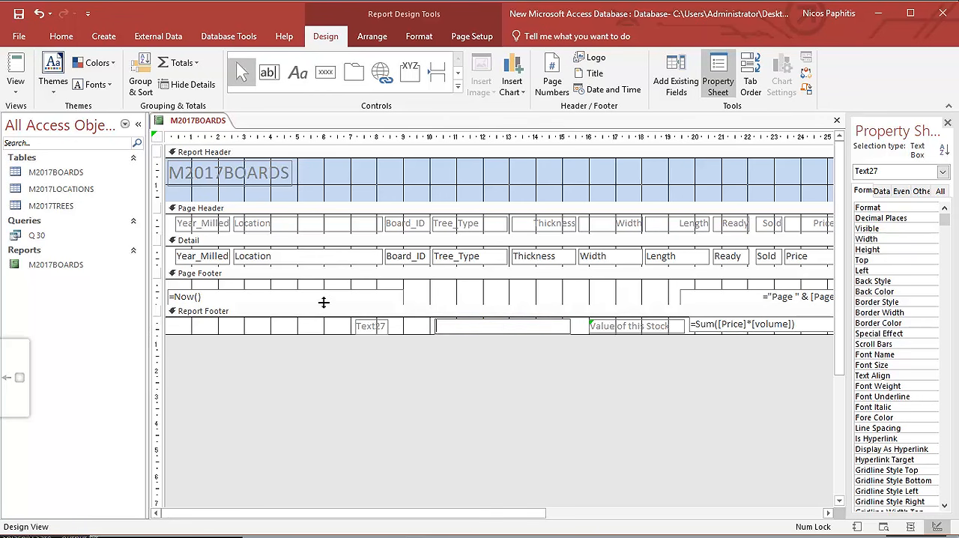
pyautogui.click(365, 325)
pyautogui.click(369, 325)
pyautogui.write('value of this stock')
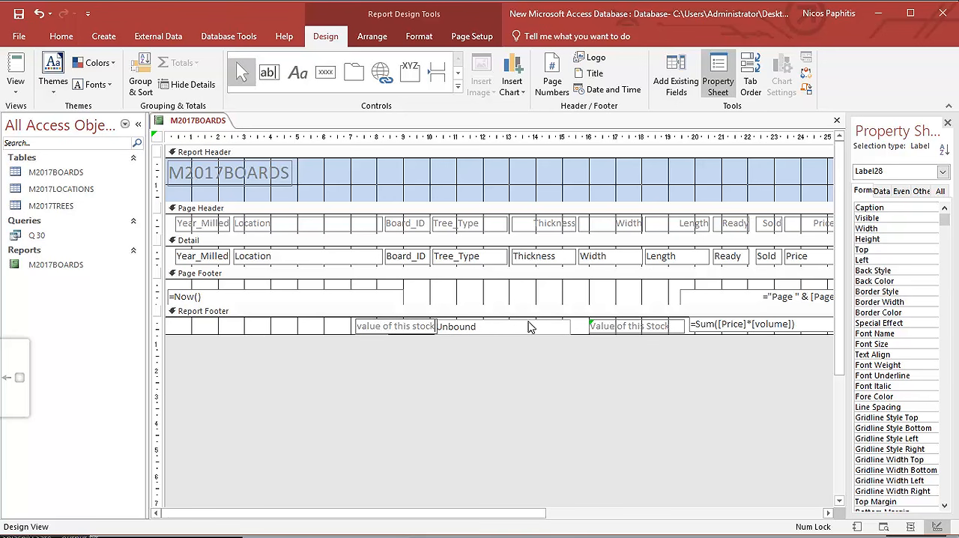
pyautogui.click(16, 68)
pyautogui.scroll(-2, 893, 330)
pyautogui.scroll(-10, 894, 333)
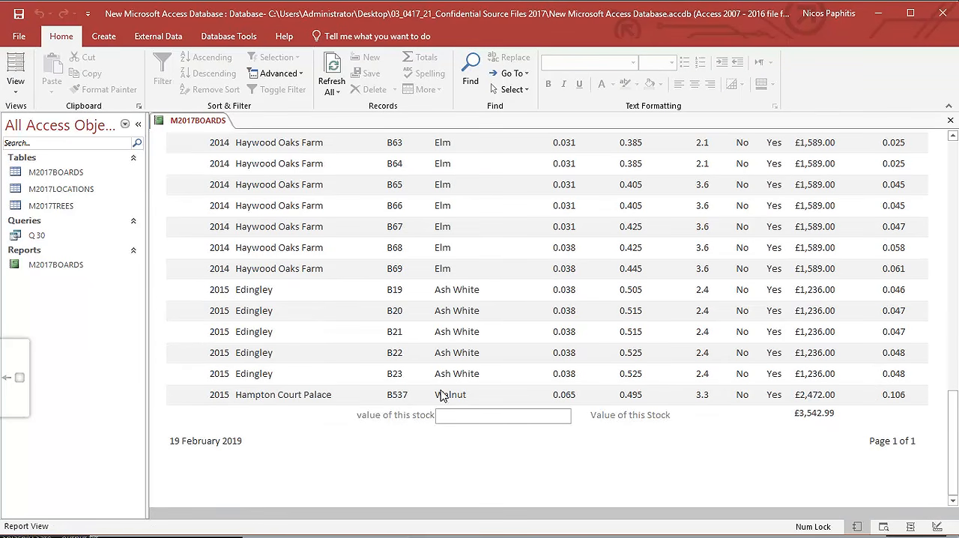
pyautogui.click(466, 417)
# Delete the unbound text box and its attached label from the Report Footer in Design View.
pyautogui.click(15, 87)
pyautogui.click(82, 213)
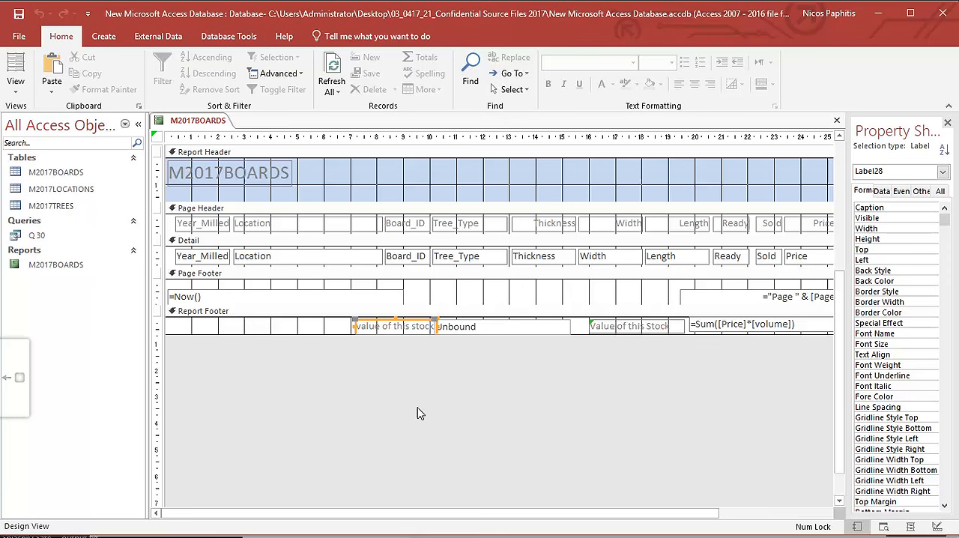
pyautogui.moveTo(314, 323); pyautogui.dragTo(558, 344)
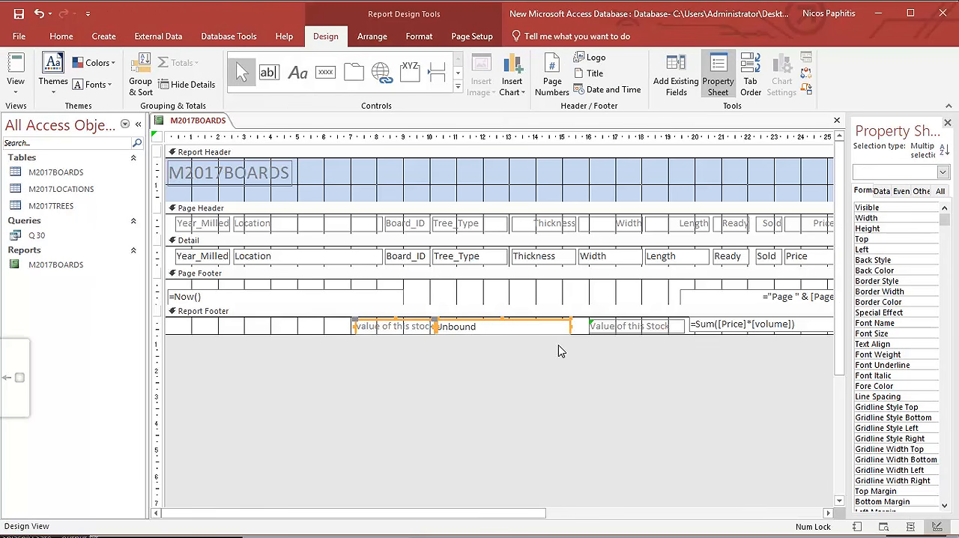
pyautogui.press('Delete')
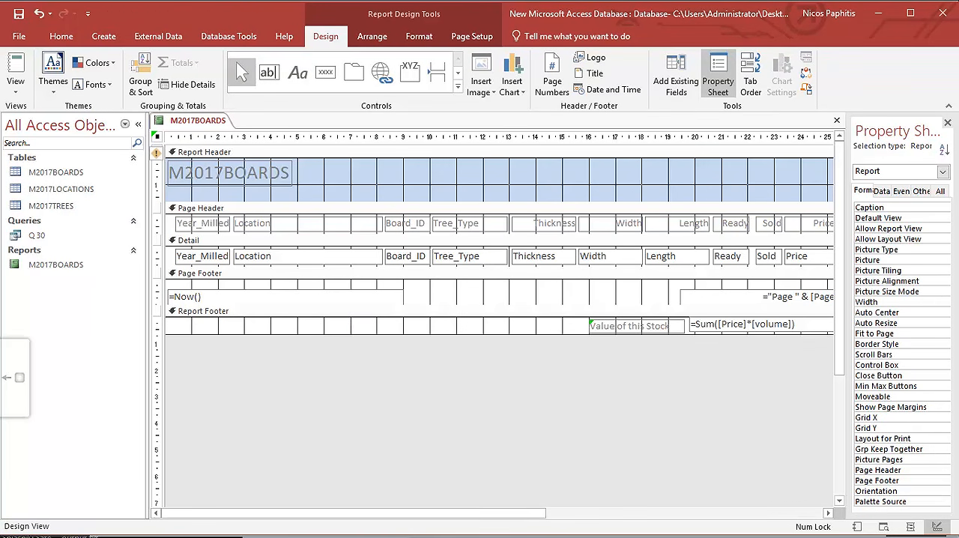
# Read the title requirement in the exam paper, change the Report Header title to "Sold timber in store", and return to the paper.
pyautogui.hotkey('alt', 'Tab')
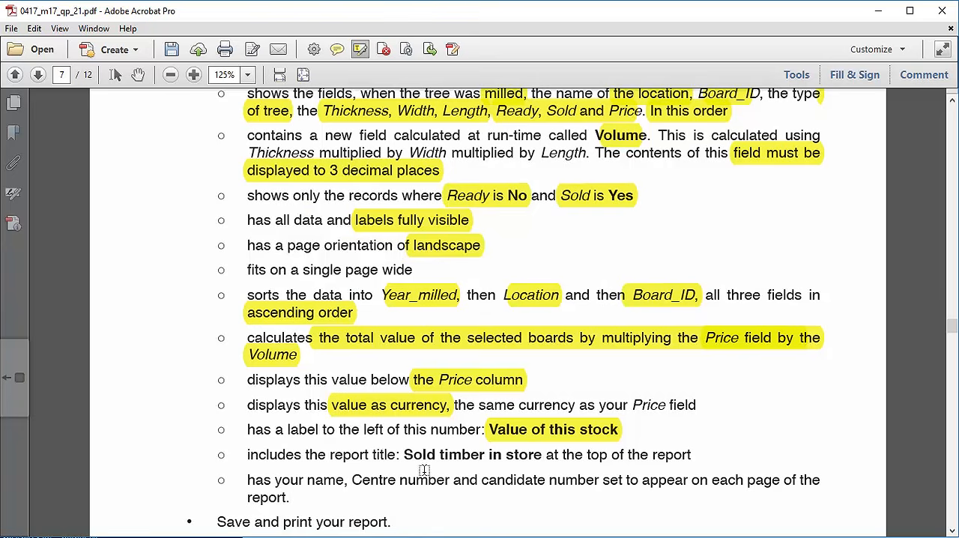
pyautogui.scroll(-2, 434, 468)
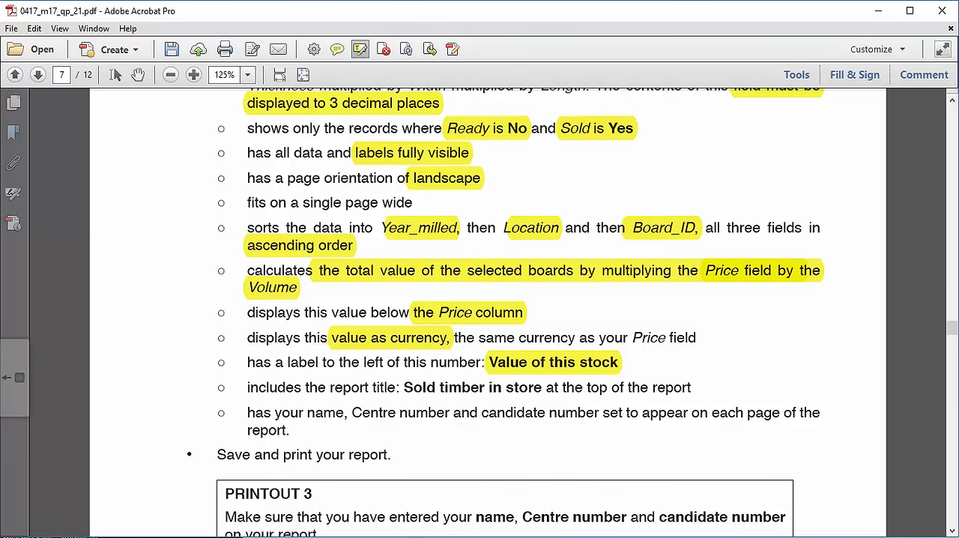
pyautogui.hotkey('alt', 'Tab')
pyautogui.click(251, 171)
pyautogui.doubleClick(252, 174)
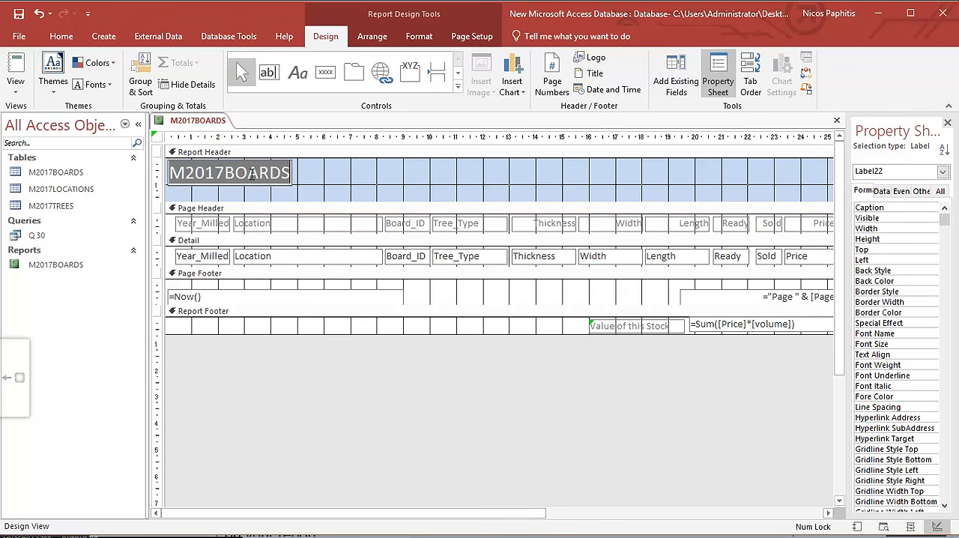
pyautogui.press('BackSpace')
pyautogui.write('Sold time')
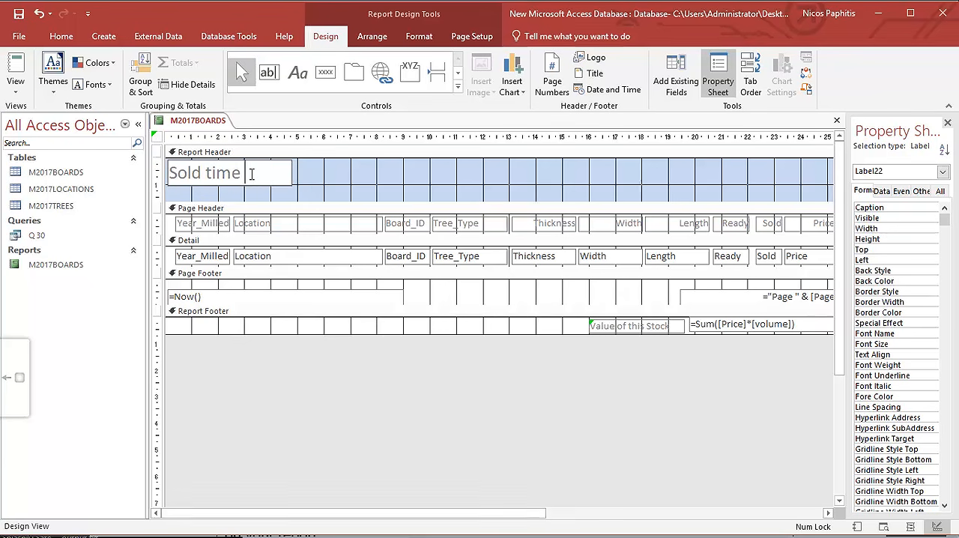
pyautogui.press('BackSpace')
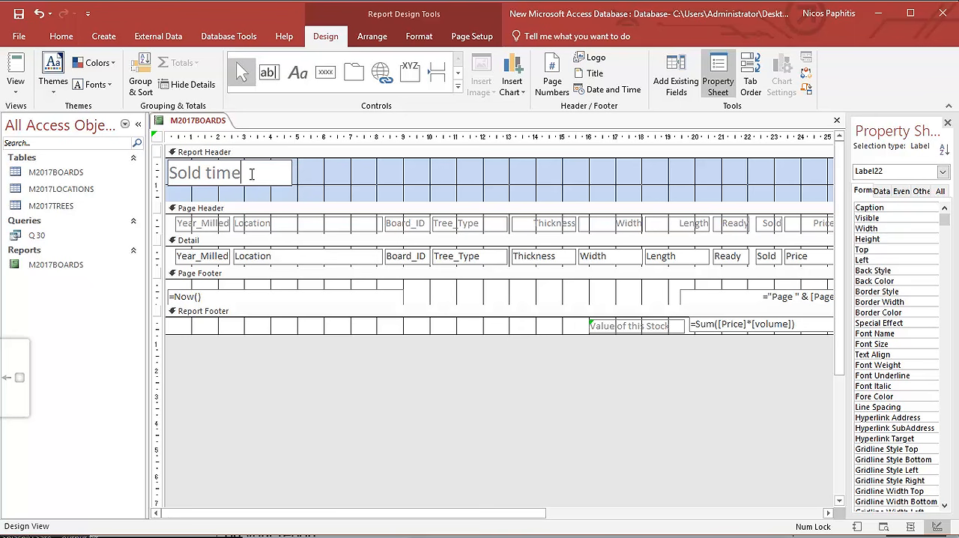
pyautogui.write('ber in store')
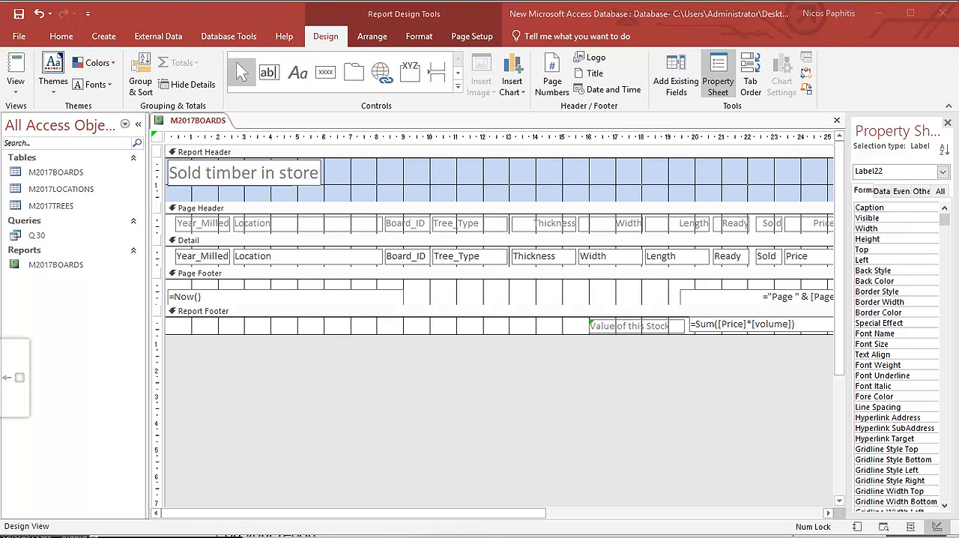
pyautogui.hotkey('alt', 'Tab')
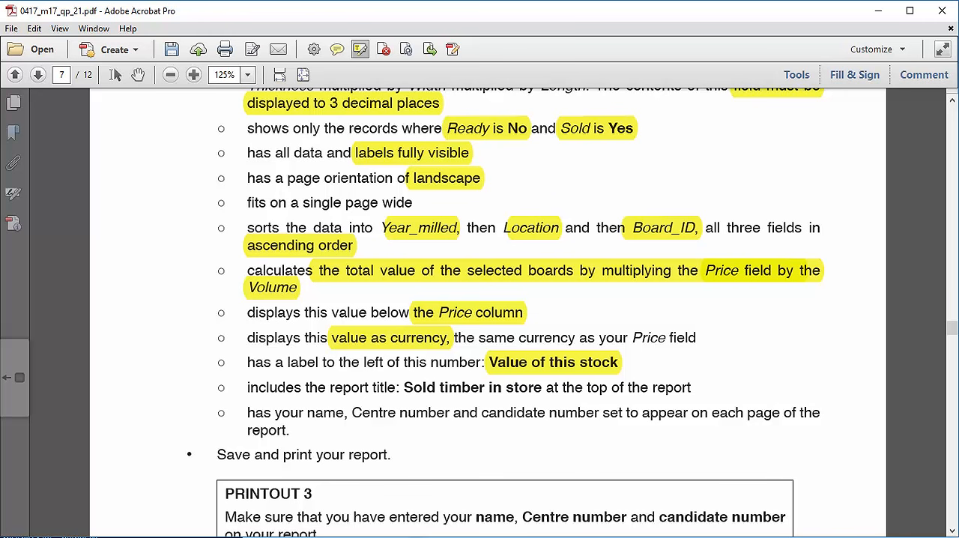
# Switch to the Access report design and delete the page number text box from the Page Footer.
pyautogui.hotkey('alt', 'Tab')
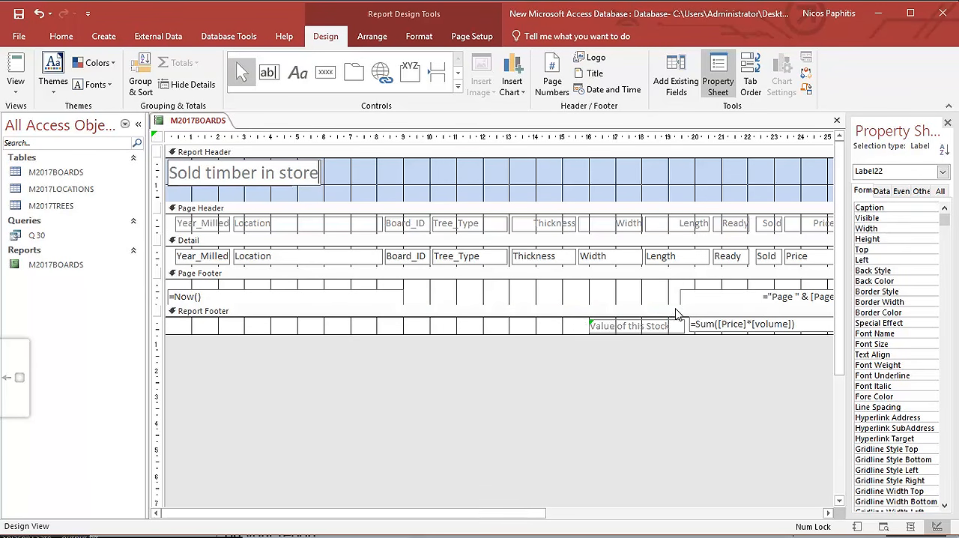
pyautogui.moveTo(671, 294); pyautogui.dragTo(800, 316)
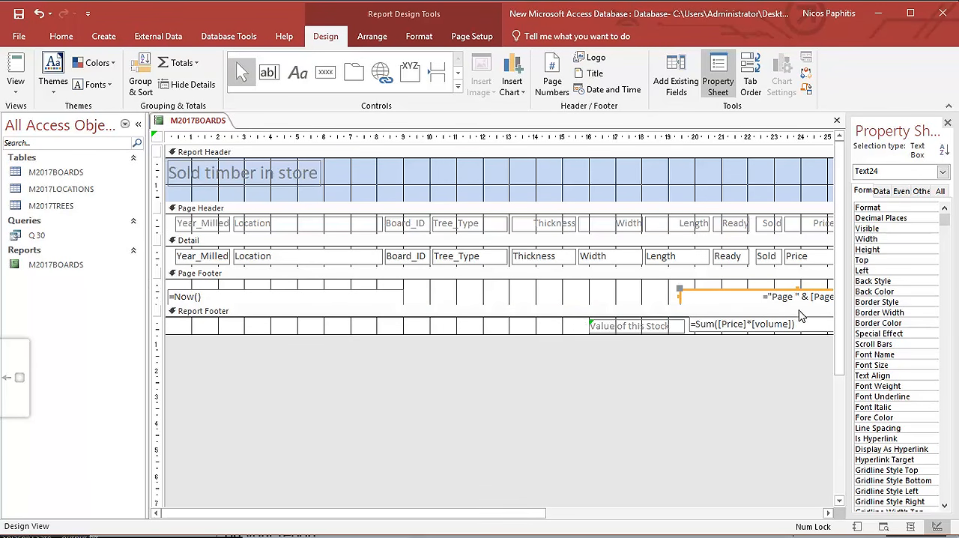
pyautogui.press('Delete')
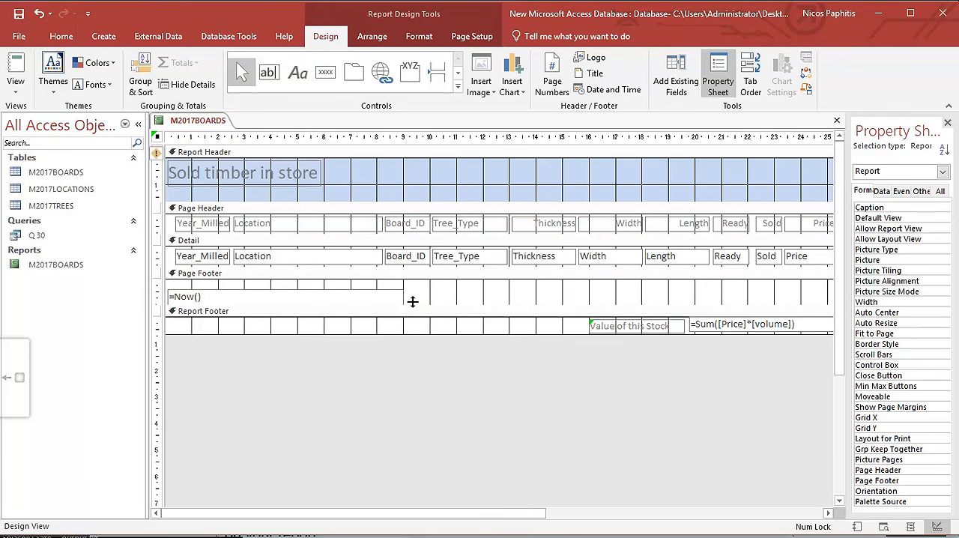
pyautogui.click(297, 72)
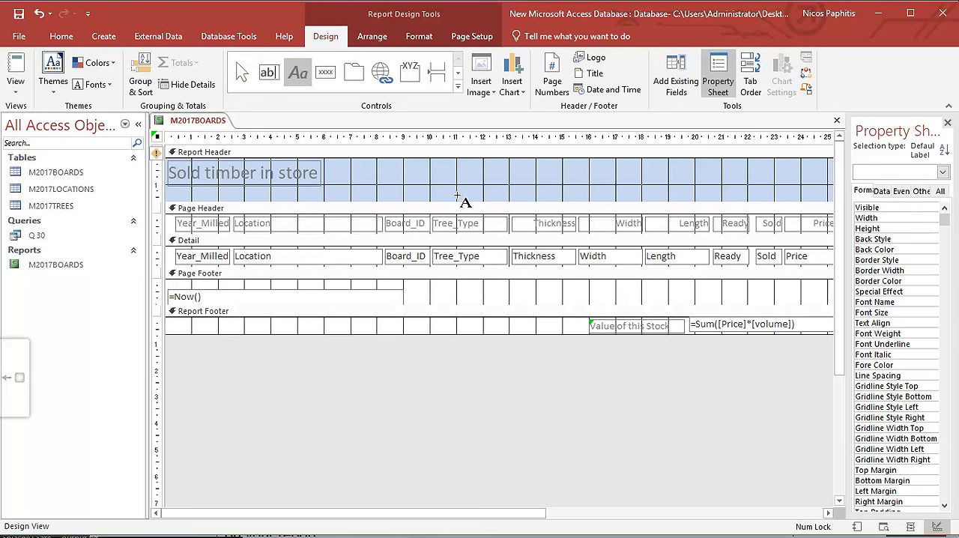
pyautogui.moveTo(403, 286); pyautogui.dragTo(589, 309)
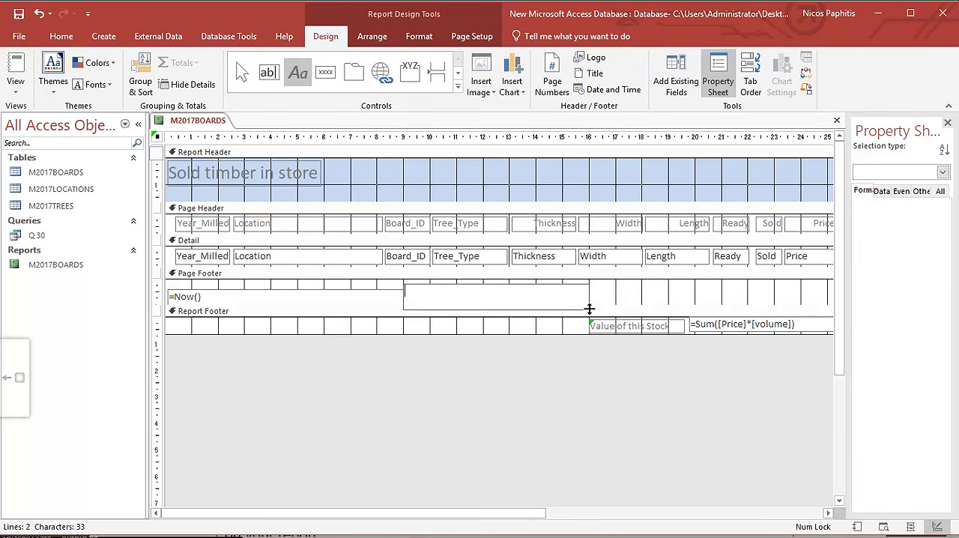
pyautogui.click(403, 279)
# Replace the date text box in the Page Footer with a label about 10 cm wide containing the candidate's name, Centre number and candidate number.
pyautogui.moveTo(387, 280); pyautogui.dragTo(308, 310)
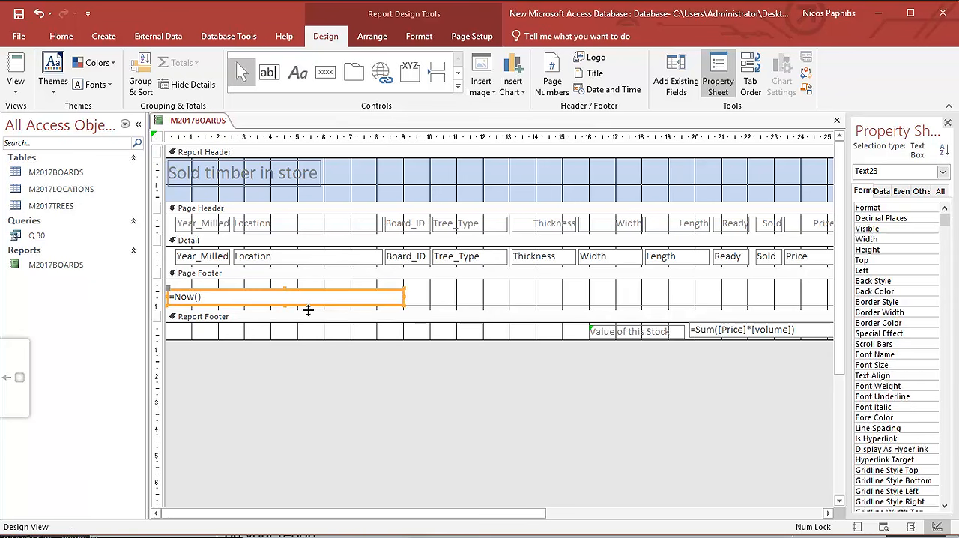
pyautogui.press('Delete')
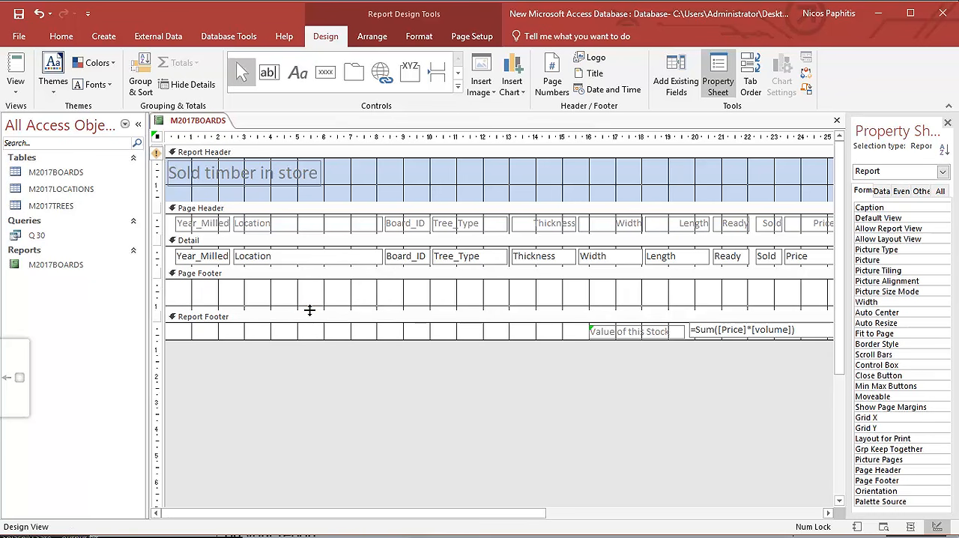
pyautogui.click(297, 72)
pyautogui.moveTo(378, 286); pyautogui.dragTo(641, 303)
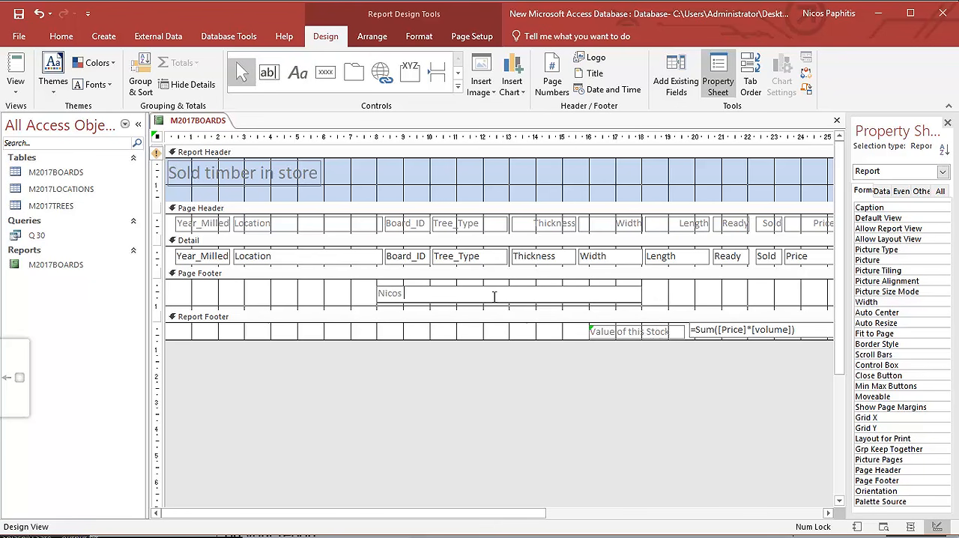
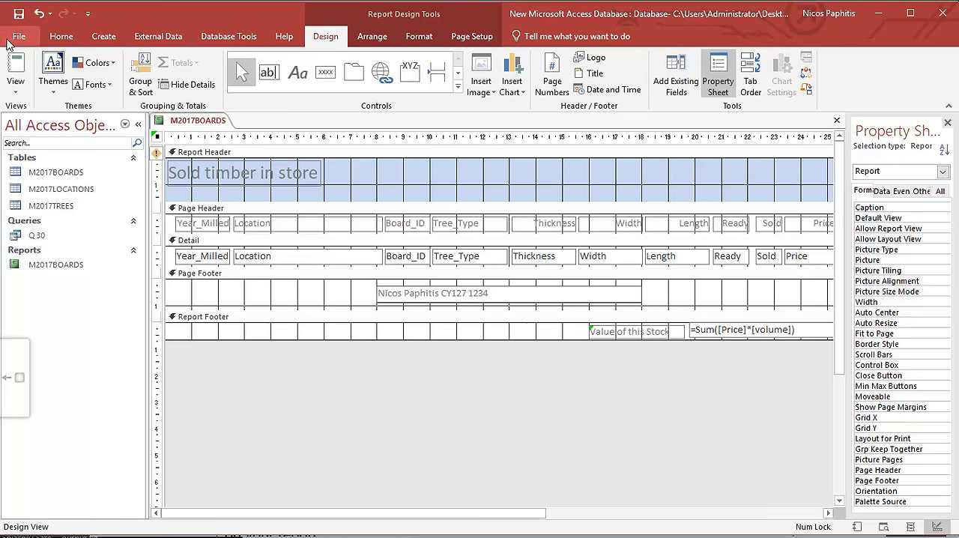
# Show the report in Report View and open its Print Preview.
pyautogui.click(15, 67)
pyautogui.click(26, 95)
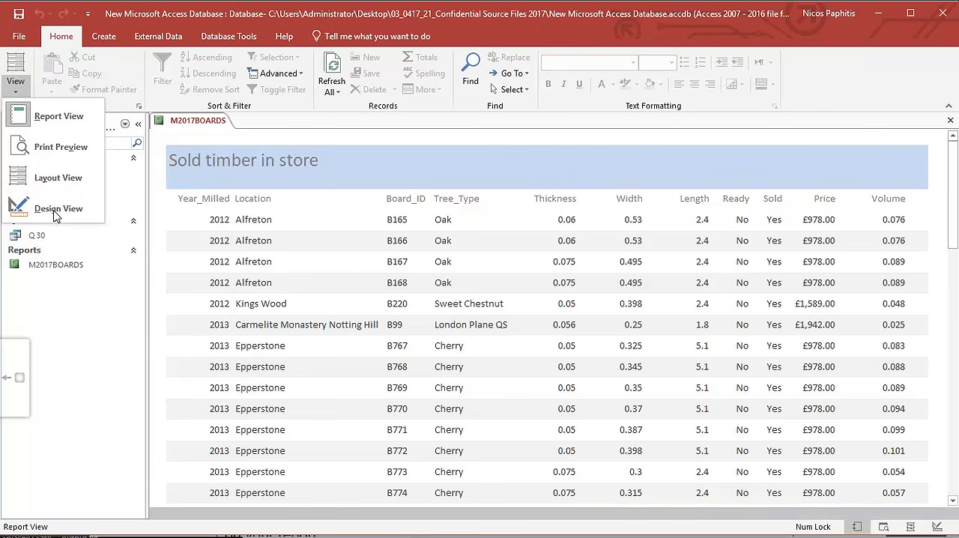
pyautogui.click(15, 36)
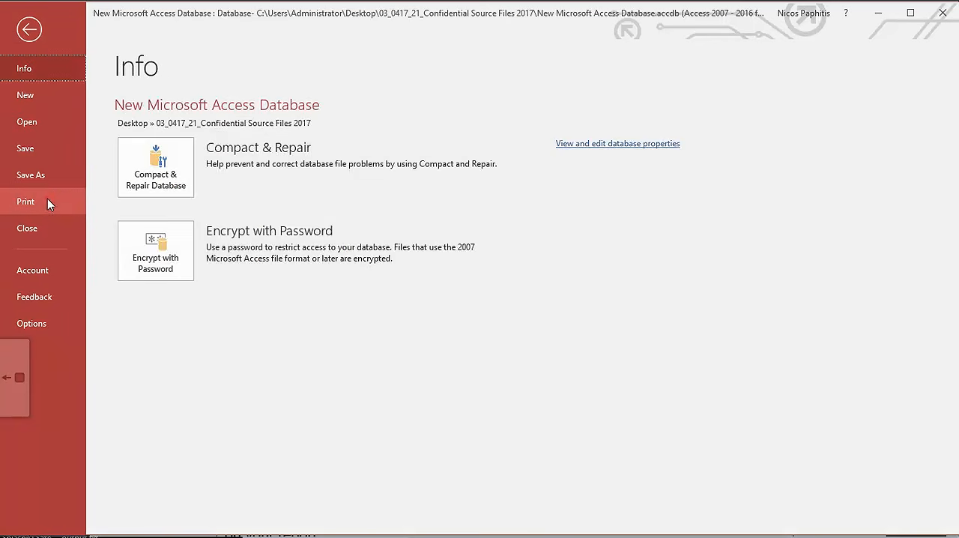
pyautogui.click(47, 201)
pyautogui.click(208, 229)
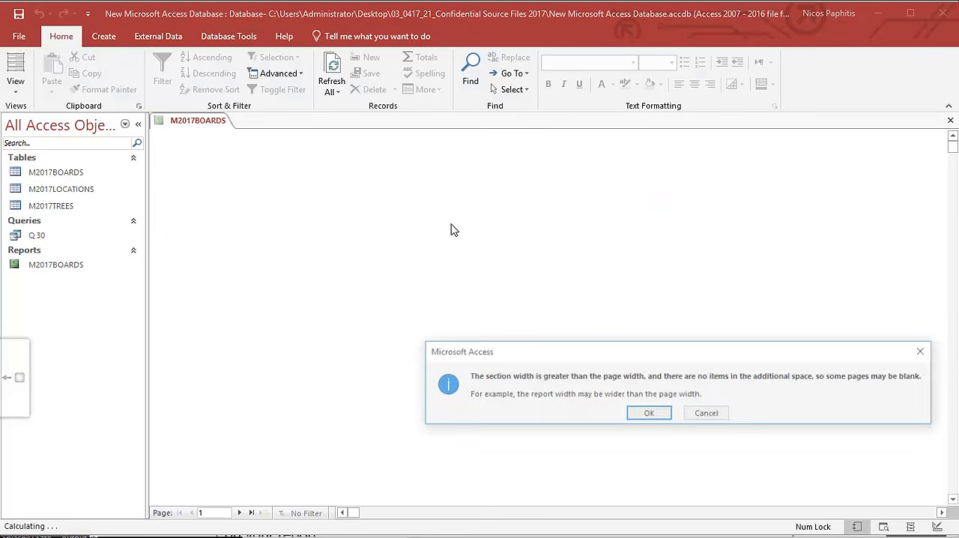
pyautogui.click(644, 414)
# Examine the first page of the print preview, from the title and all columns down to the page footer label.
pyautogui.scroll(-5, 609, 325)
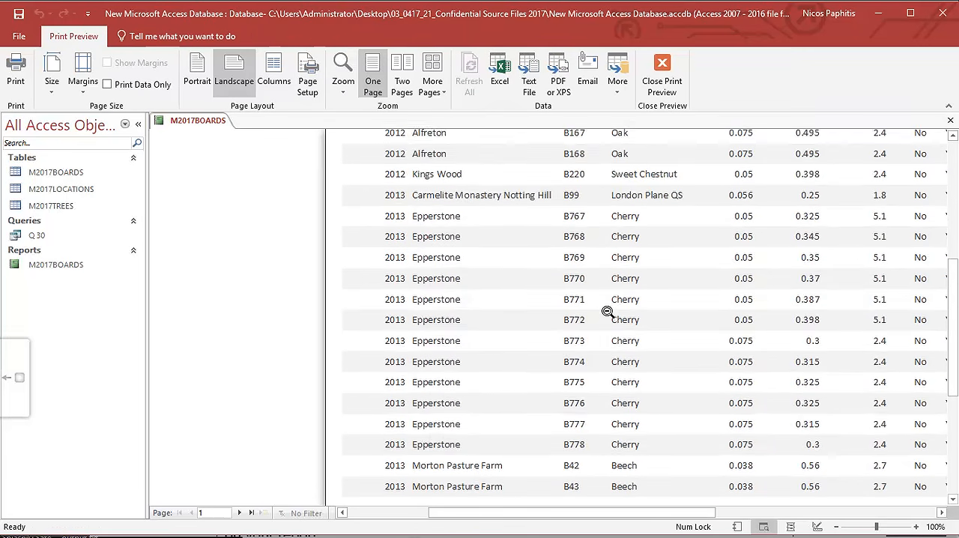
pyautogui.scroll(1, 700, 361)
pyautogui.scroll(5, 701, 361)
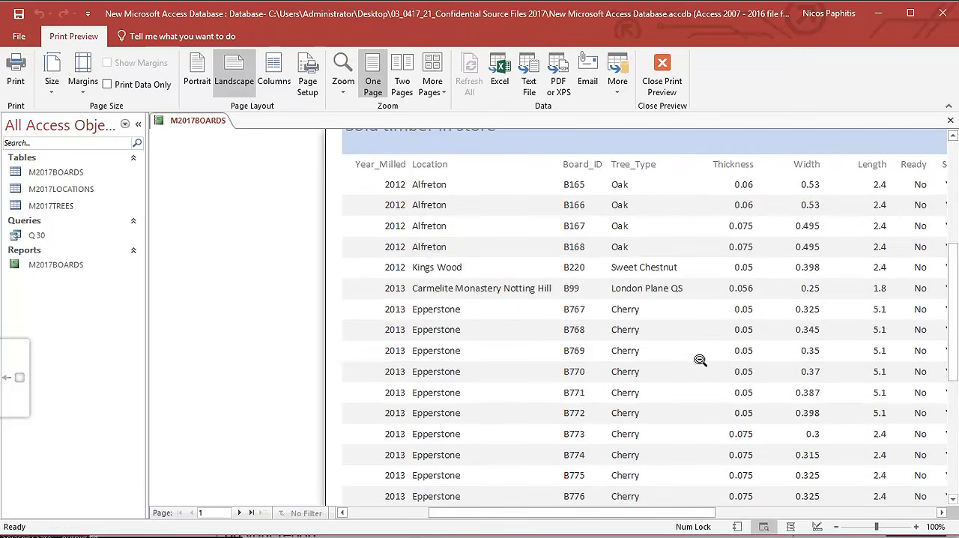
pyautogui.scroll(-5, 700, 361)
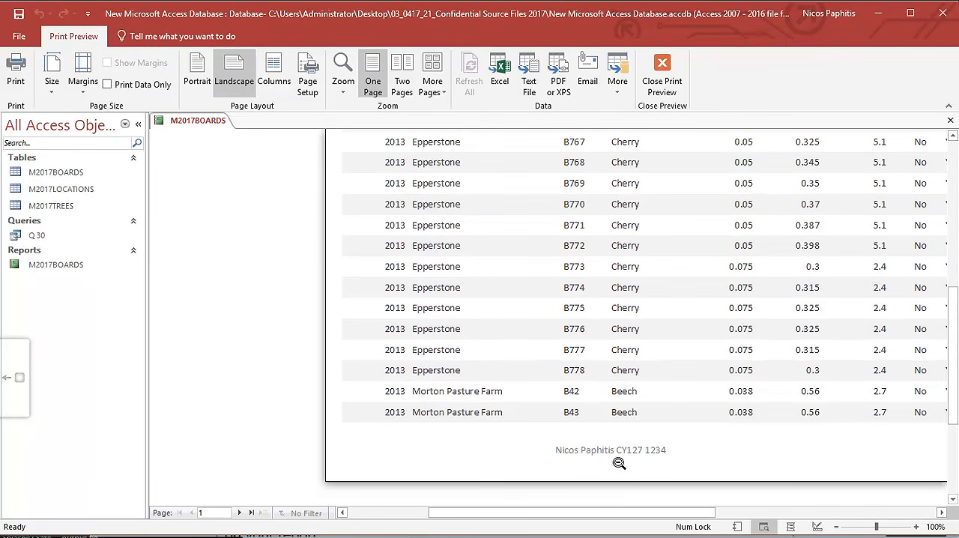
pyautogui.scroll(5, 573, 459)
pyautogui.moveTo(560, 512); pyautogui.dragTo(611, 520)
pyautogui.scroll(-3, 604, 404)
pyautogui.scroll(-9, 603, 405)
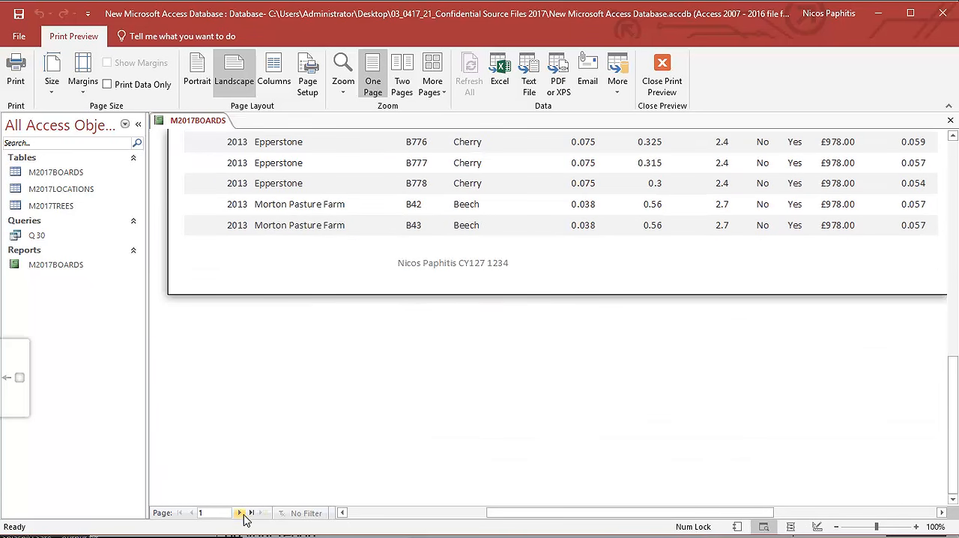
# Examine page 2 of the print preview from top to bottom and return to page 1.
pyautogui.click(241, 513)
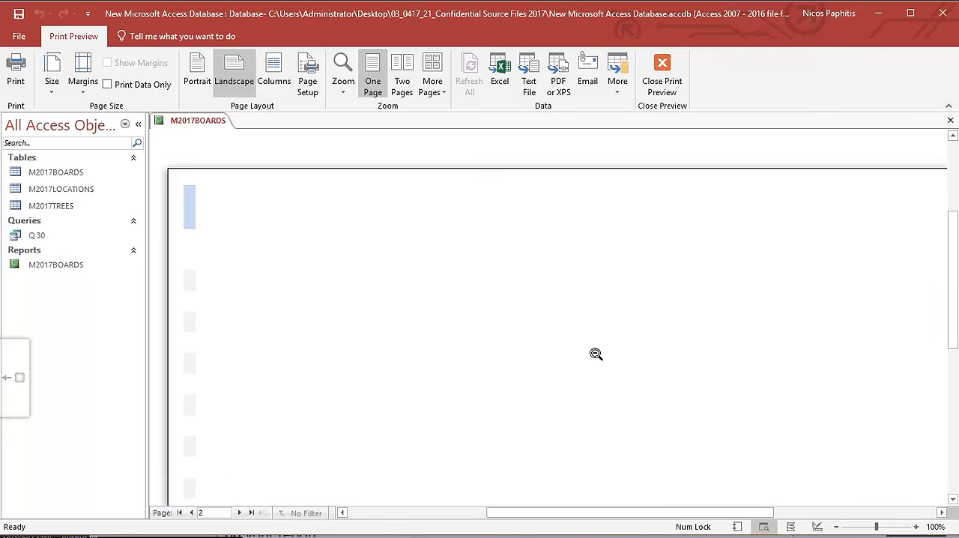
pyautogui.scroll(4, 599, 352)
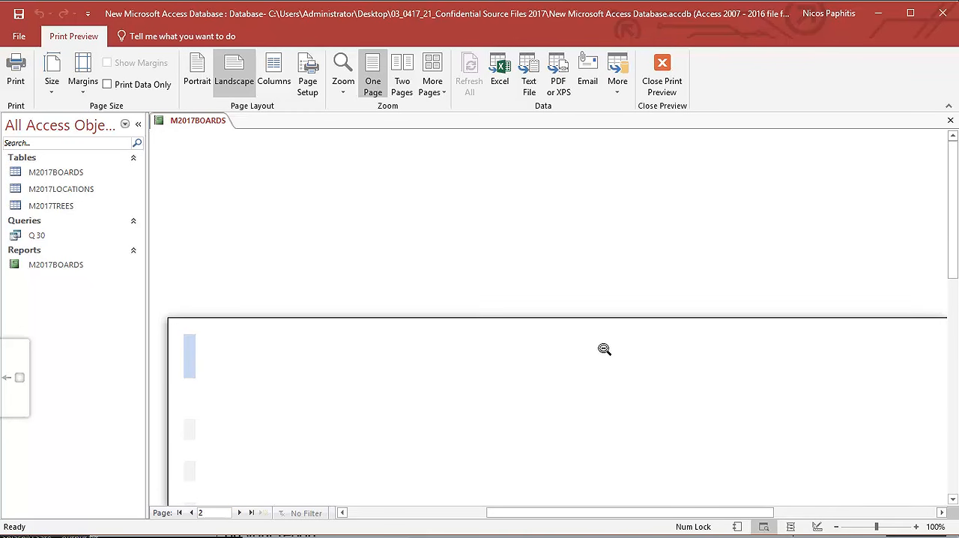
pyautogui.scroll(-8, 604, 348)
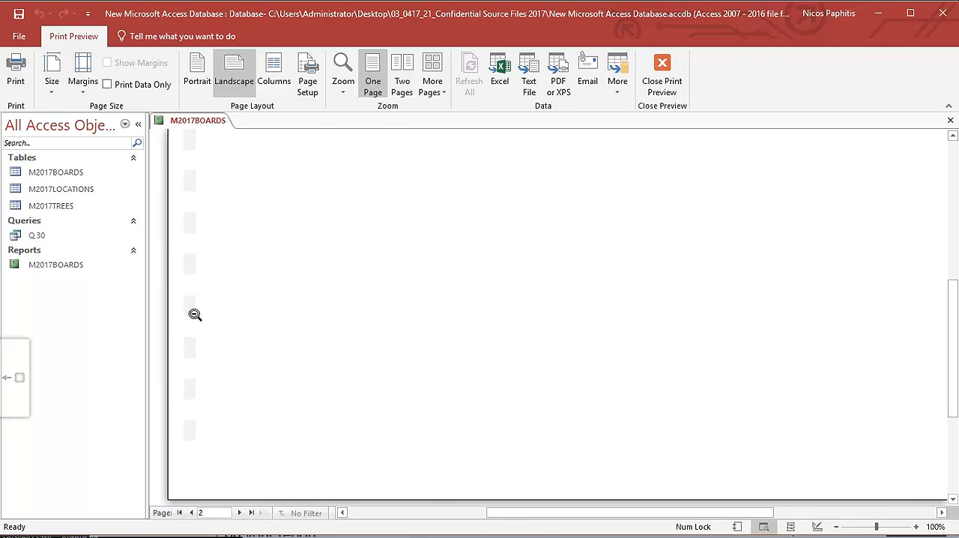
pyautogui.scroll(1, 363, 362)
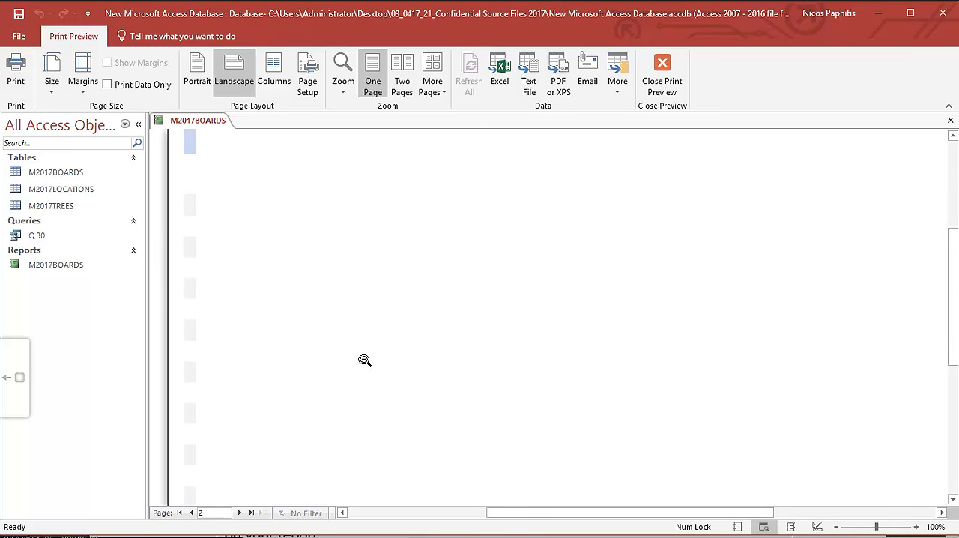
pyautogui.scroll(5, 225, 334)
pyautogui.scroll(-8, 210, 336)
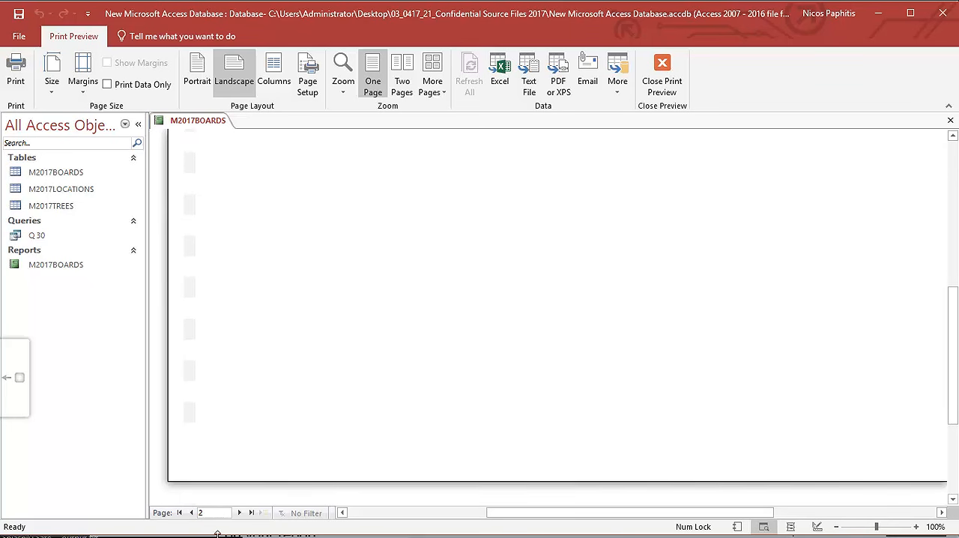
pyautogui.click(190, 512)
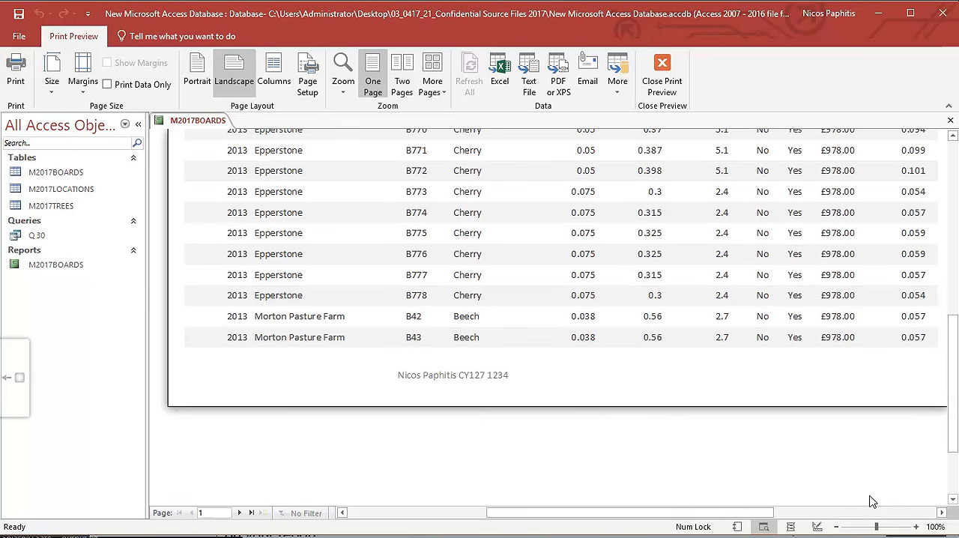
# Inspect the right edge of page 1, page through the preview to the end, and check the stock total on page 5.
pyautogui.moveTo(779, 513)
pyautogui.mouseDown()
pyautogui.moveTo(852, 509)
pyautogui.moveTo(790, 509)
pyautogui.mouseUp()
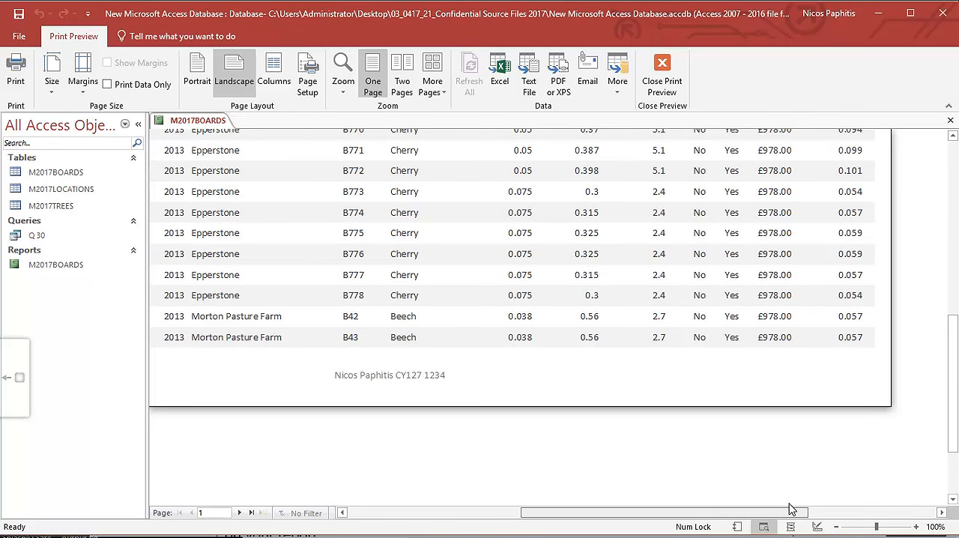
pyautogui.click(241, 512)
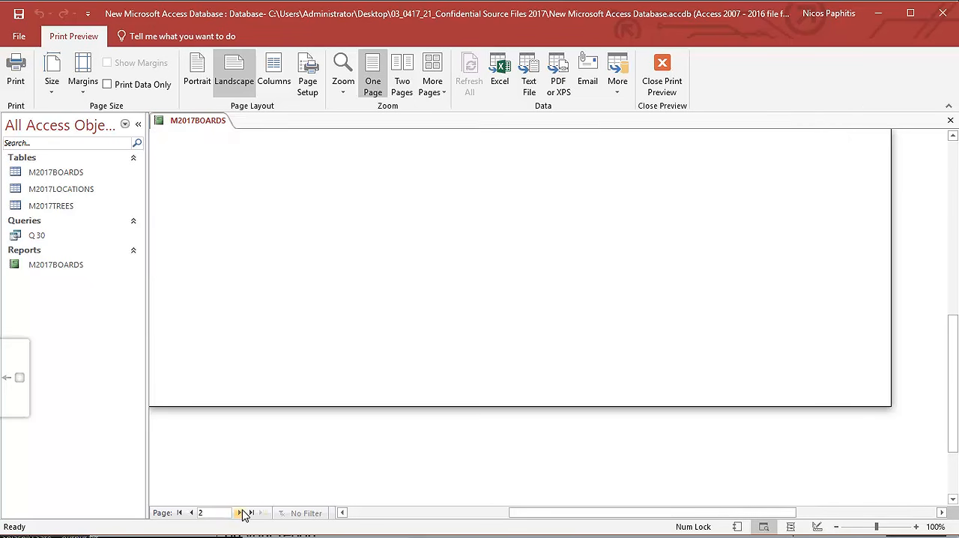
pyautogui.click(241, 512)
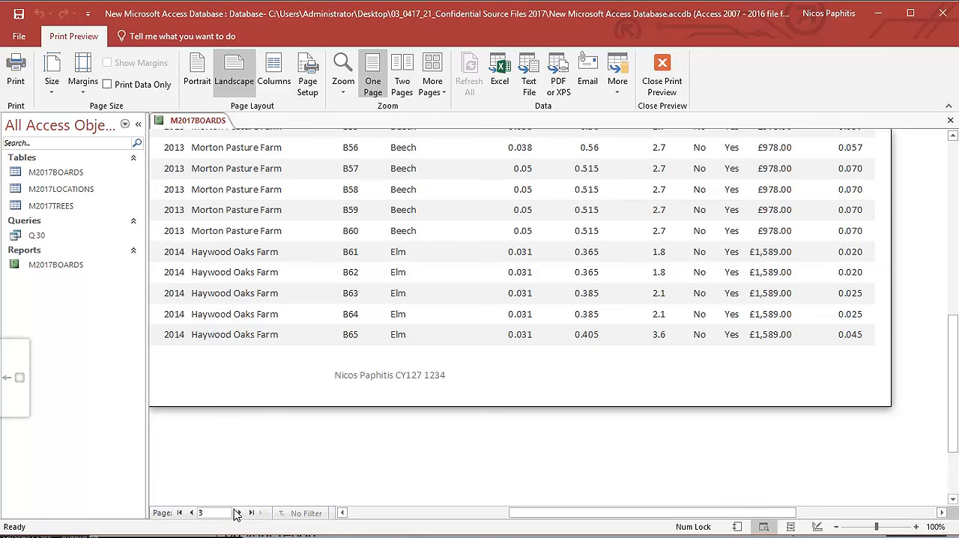
pyautogui.click(240, 512)
pyautogui.click(240, 513)
pyautogui.click(240, 512)
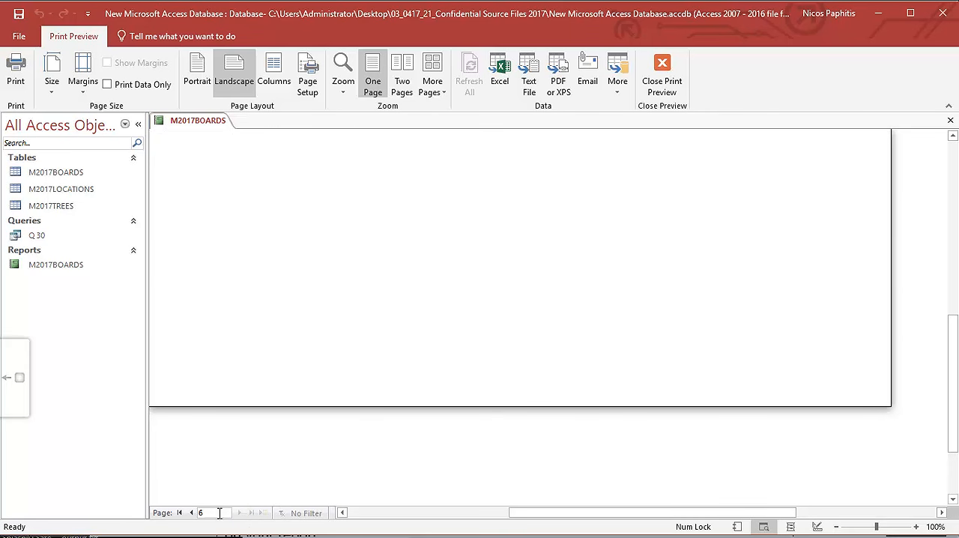
pyautogui.click(191, 513)
pyautogui.scroll(3, 332, 417)
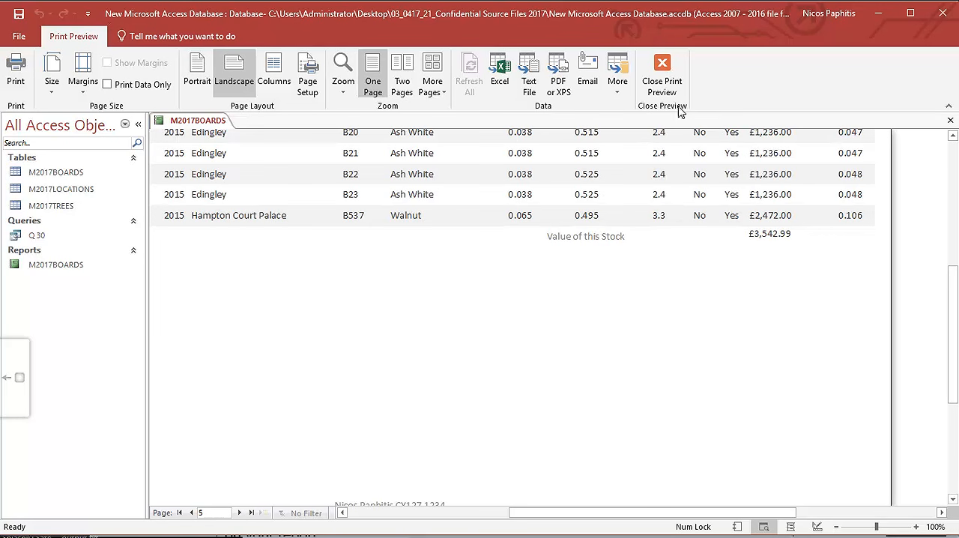
# Close the print preview and narrow the report to about 28 cm in Design View, up to the Volume column's right edge.
pyautogui.click(663, 73)
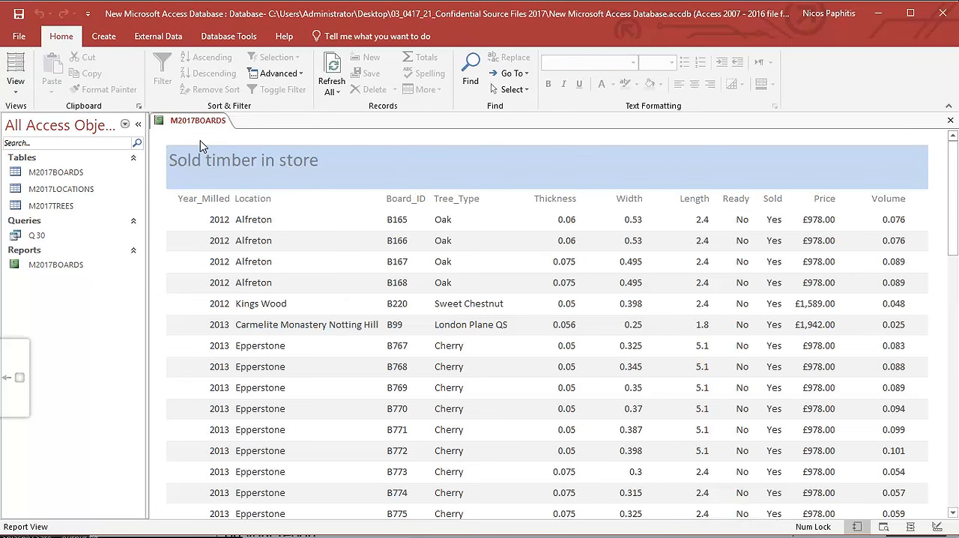
pyautogui.click(15, 82)
pyautogui.click(46, 209)
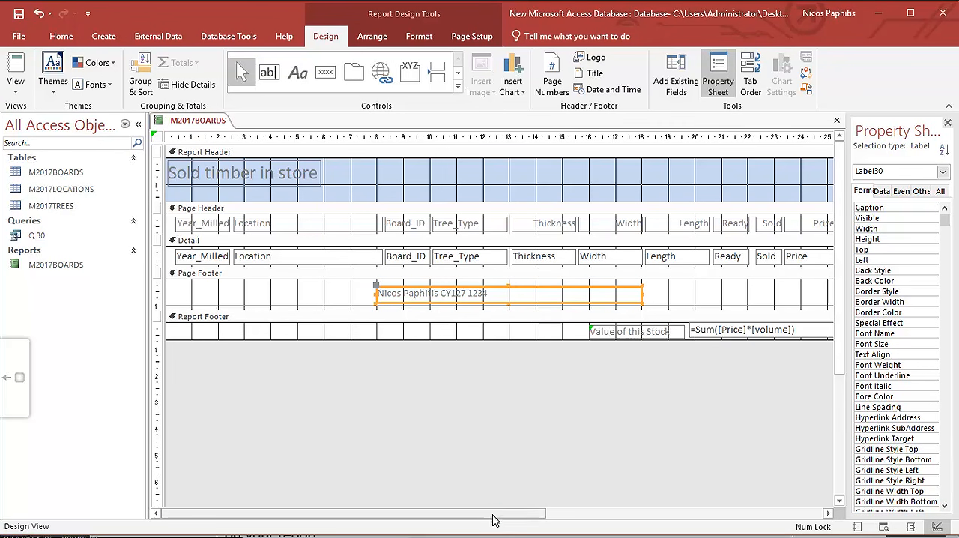
pyautogui.moveTo(494, 514); pyautogui.dragTo(656, 516)
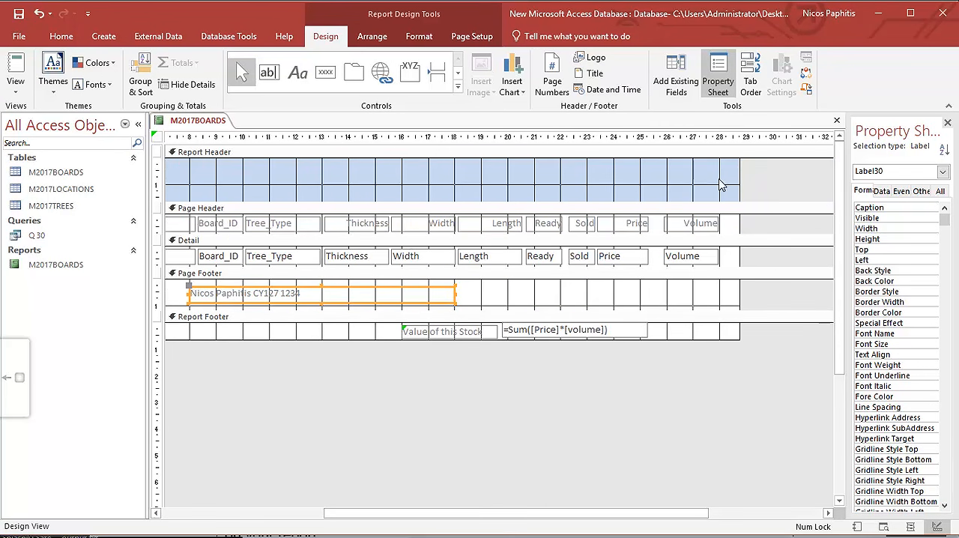
pyautogui.moveTo(739, 184); pyautogui.dragTo(720, 193)
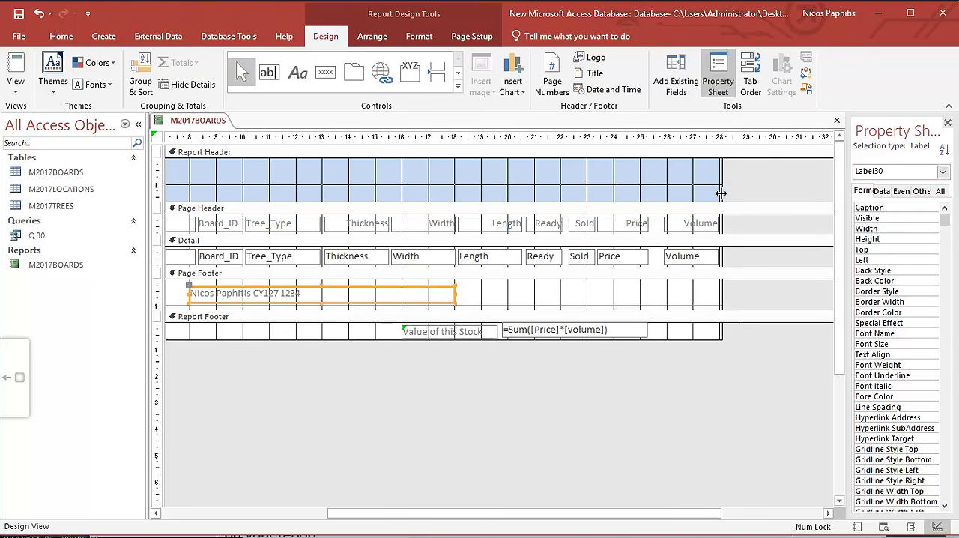
# Show the narrowed report in Report View and reopen its Print Preview.
pyautogui.click(18, 91)
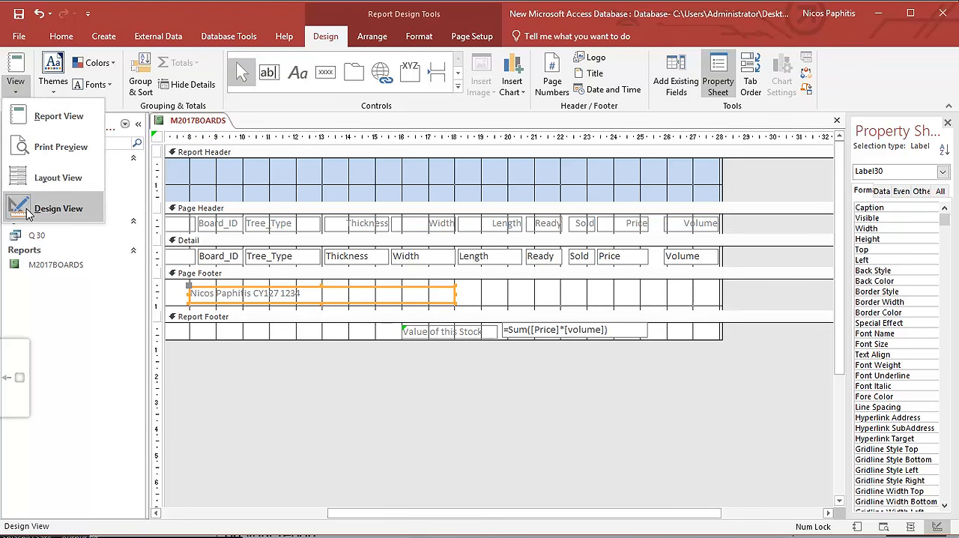
pyautogui.click(60, 120)
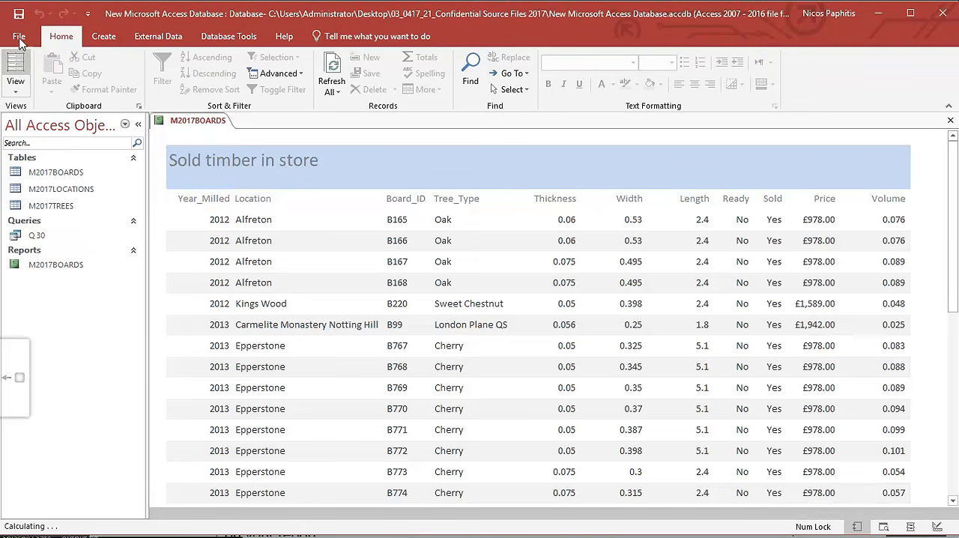
pyautogui.click(19, 38)
pyautogui.click(38, 203)
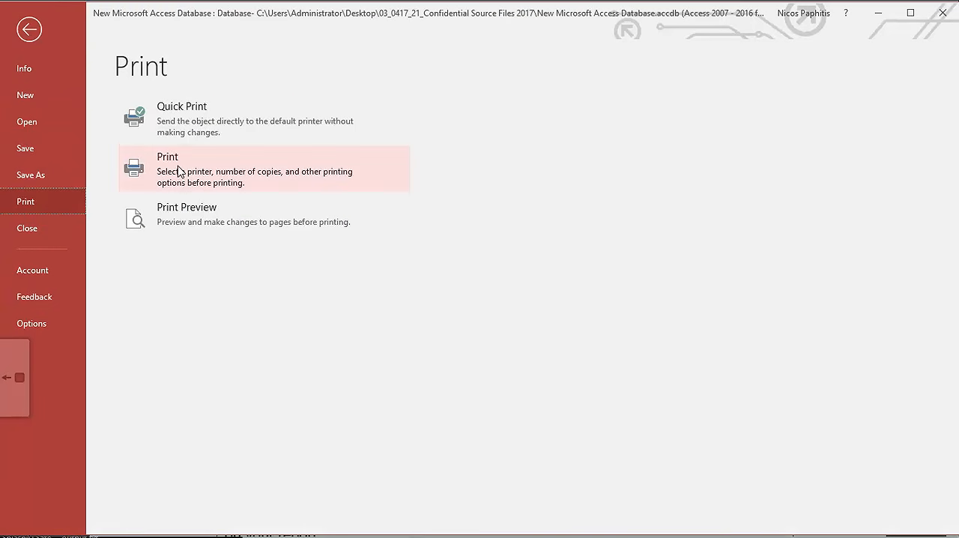
pyautogui.click(178, 216)
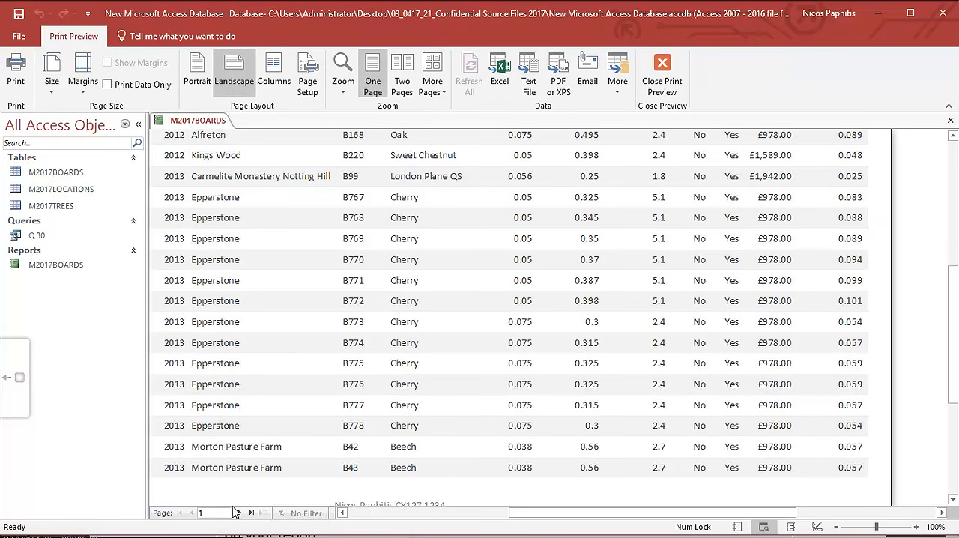
# Page through the print preview to page 3, and check the stock total's position and the candidate details in the page footer.
pyautogui.click(239, 513)
pyautogui.click(239, 513)
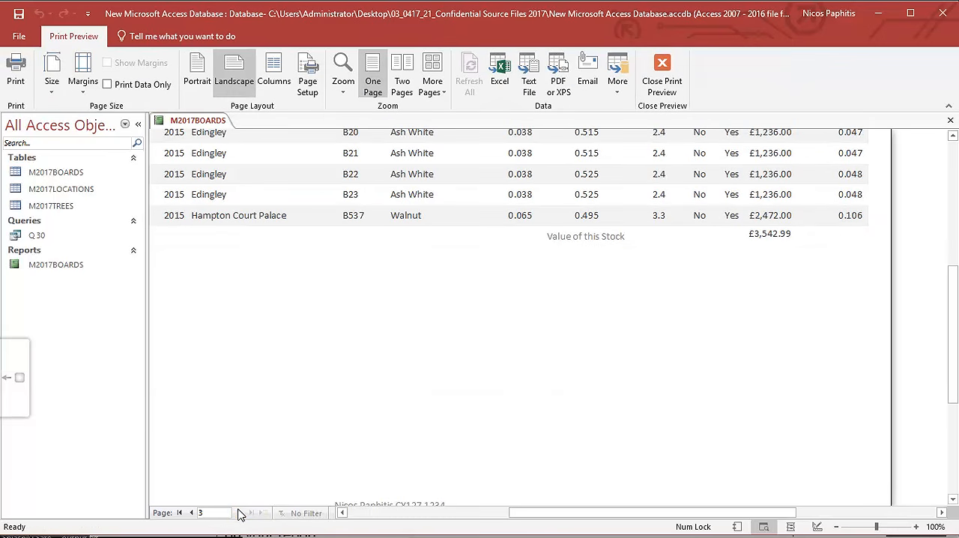
pyautogui.scroll(5, 806, 247)
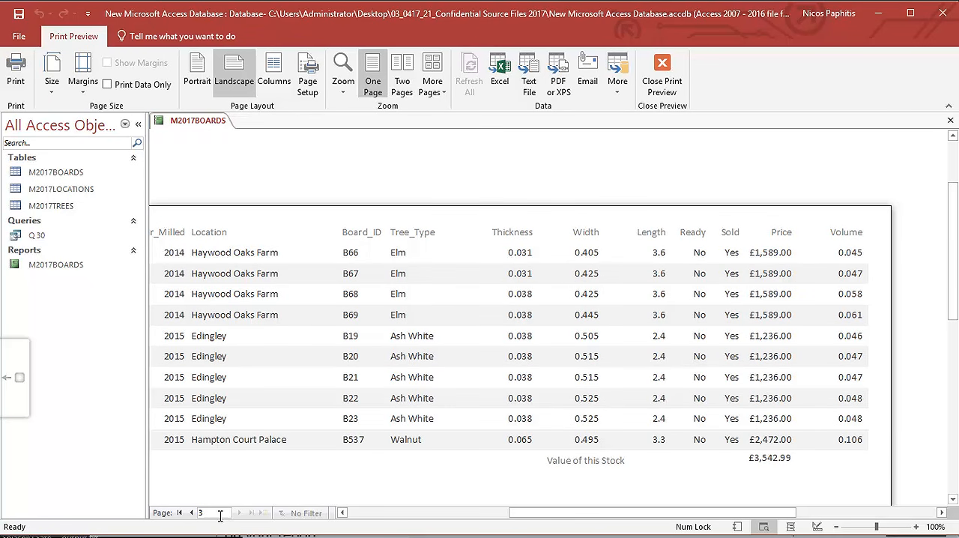
pyautogui.click(192, 513)
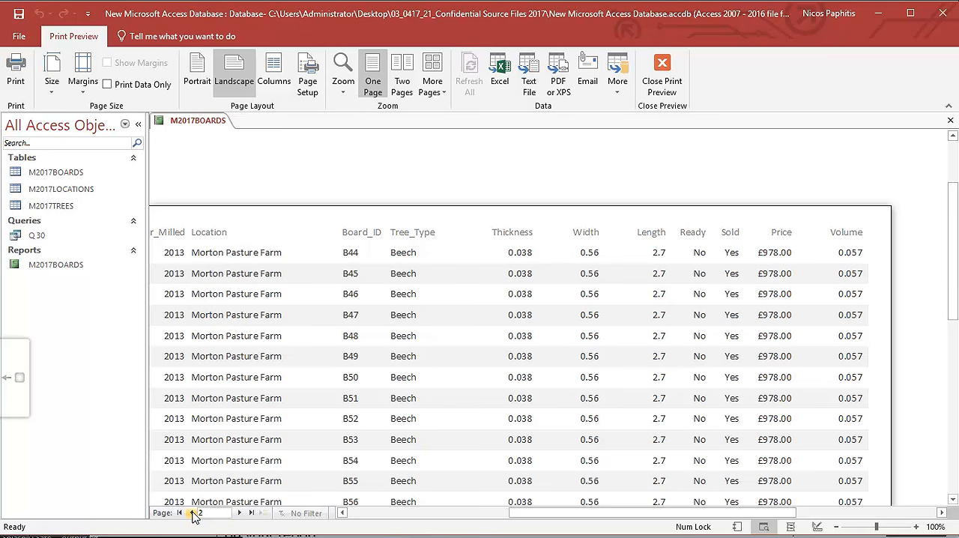
pyautogui.click(238, 513)
pyautogui.scroll(-3, 734, 454)
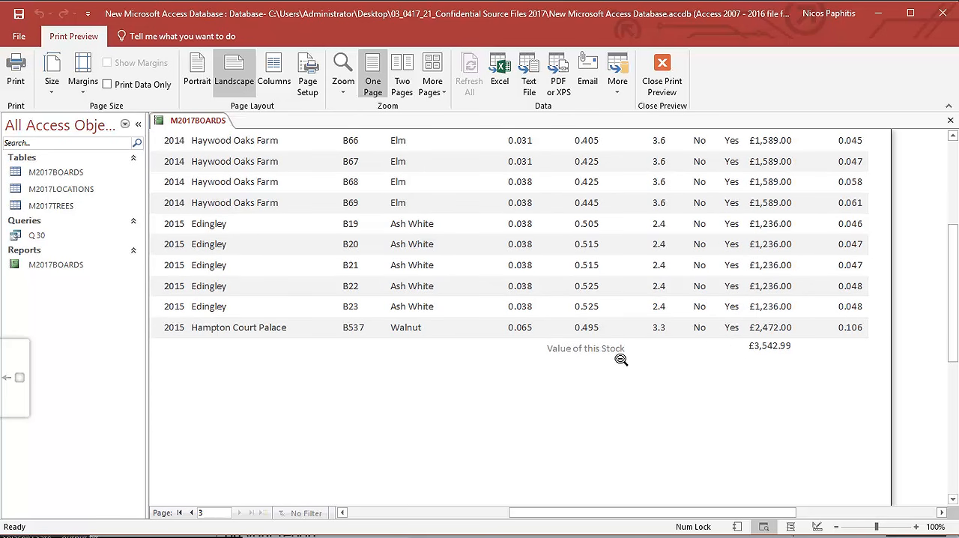
pyautogui.scroll(-3, 627, 403)
pyautogui.scroll(-2, 628, 403)
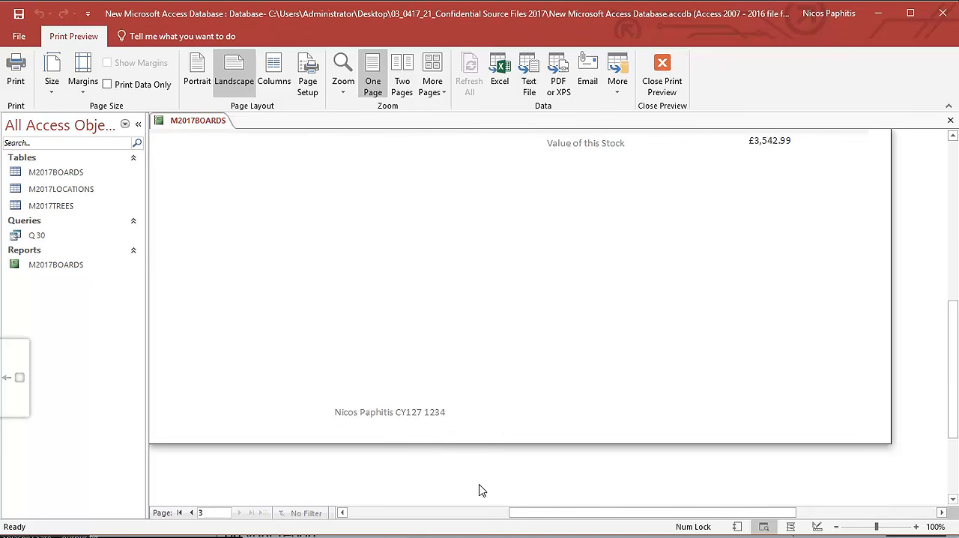
pyautogui.scroll(-2, 472, 445)
pyautogui.scroll(2, 472, 445)
pyautogui.moveTo(539, 513)
pyautogui.mouseDown()
pyautogui.moveTo(473, 514)
pyautogui.moveTo(576, 517)
pyautogui.moveTo(529, 514)
pyautogui.mouseUp()
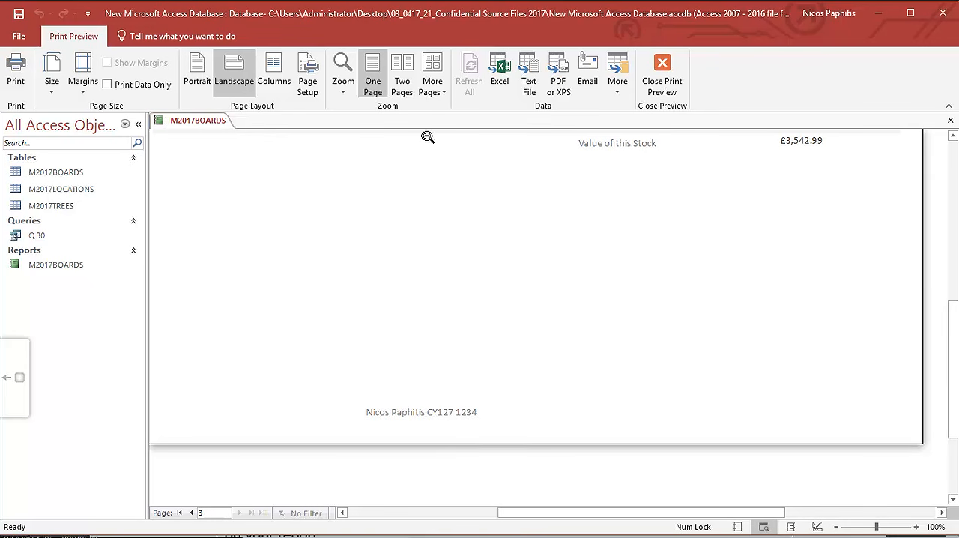